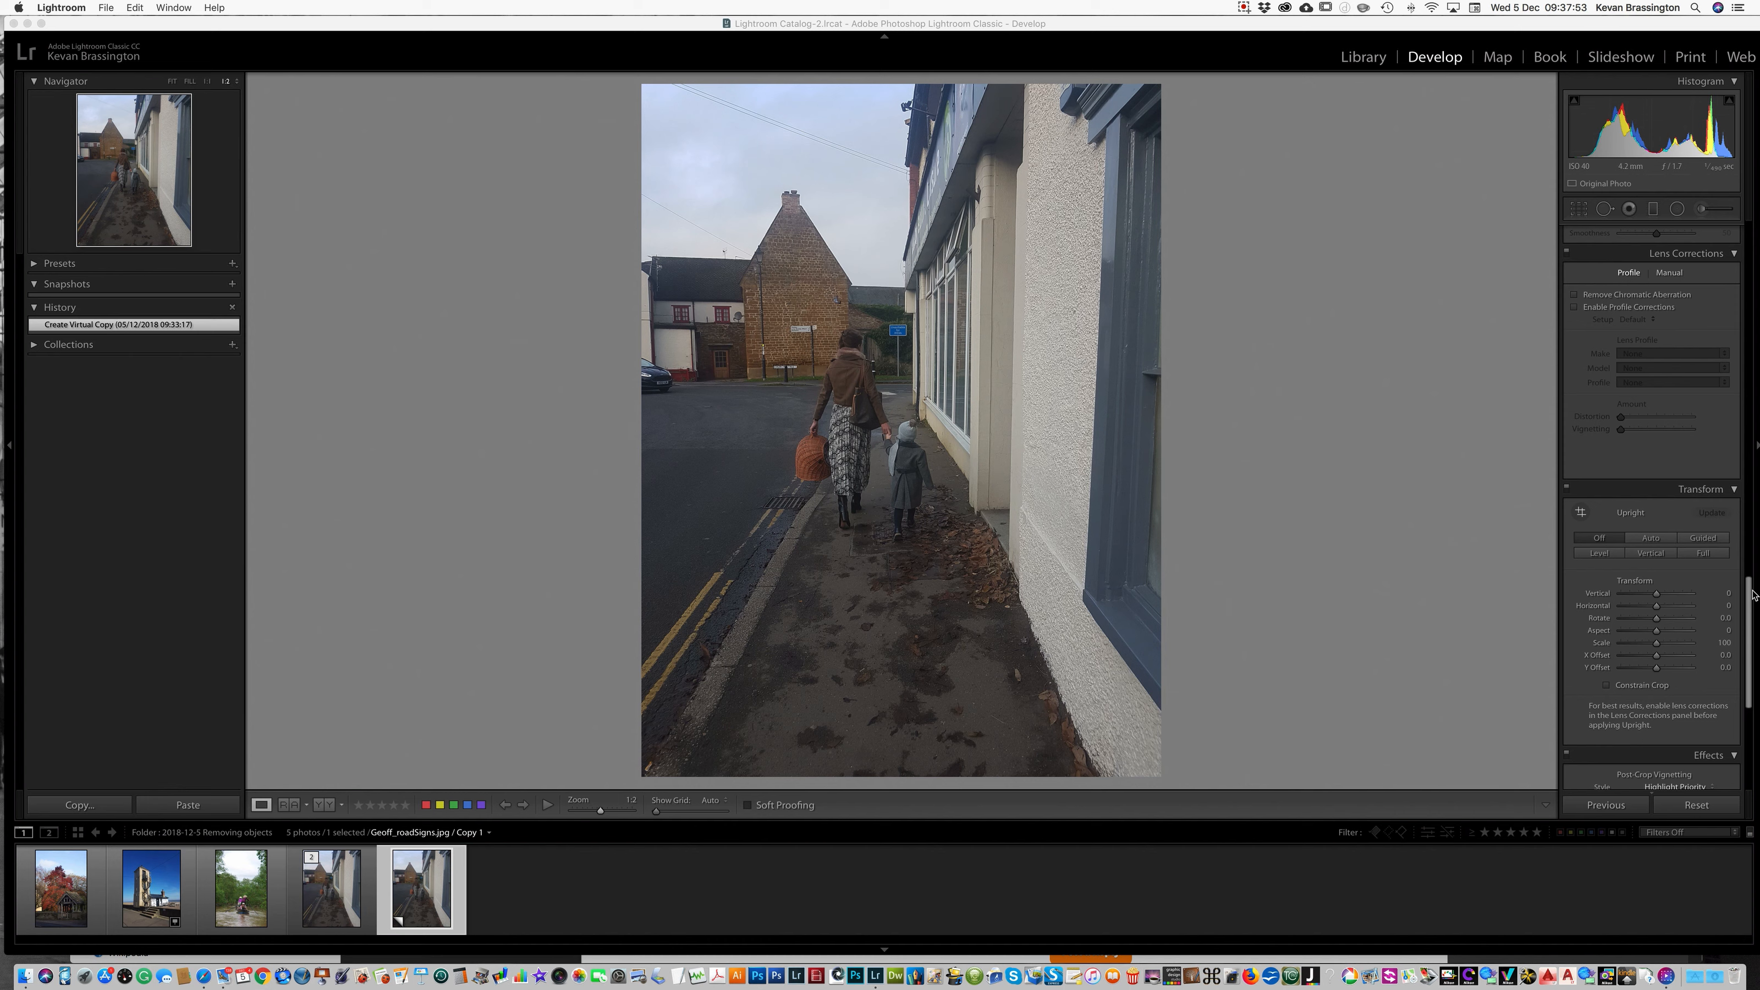
- Set the photo's Highlights to -100 and Shadows to +76
{"action": "left_click", "coordinate": [1750, 615]}
{"action": "scroll", "coordinate": [1750, 614], "scroll_direction": "up", "scroll_amount": 10}
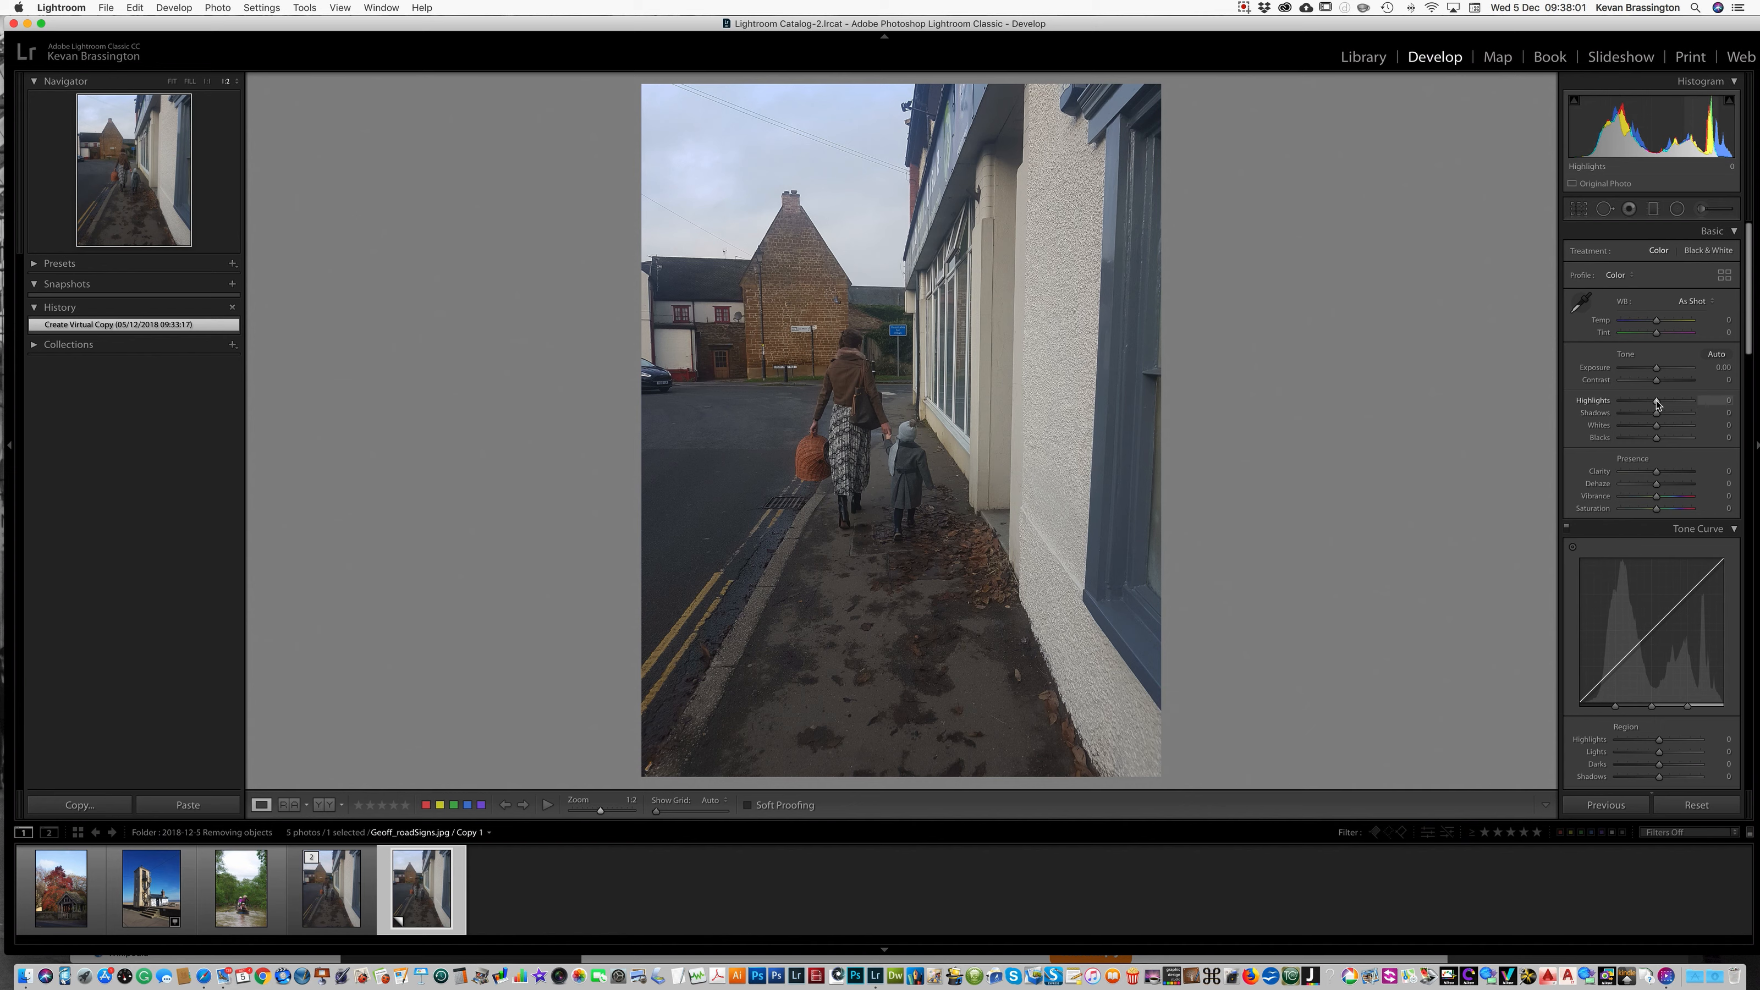
{"action": "left_click_drag", "start_coordinate": [1657, 404], "coordinate": [1619, 405]}
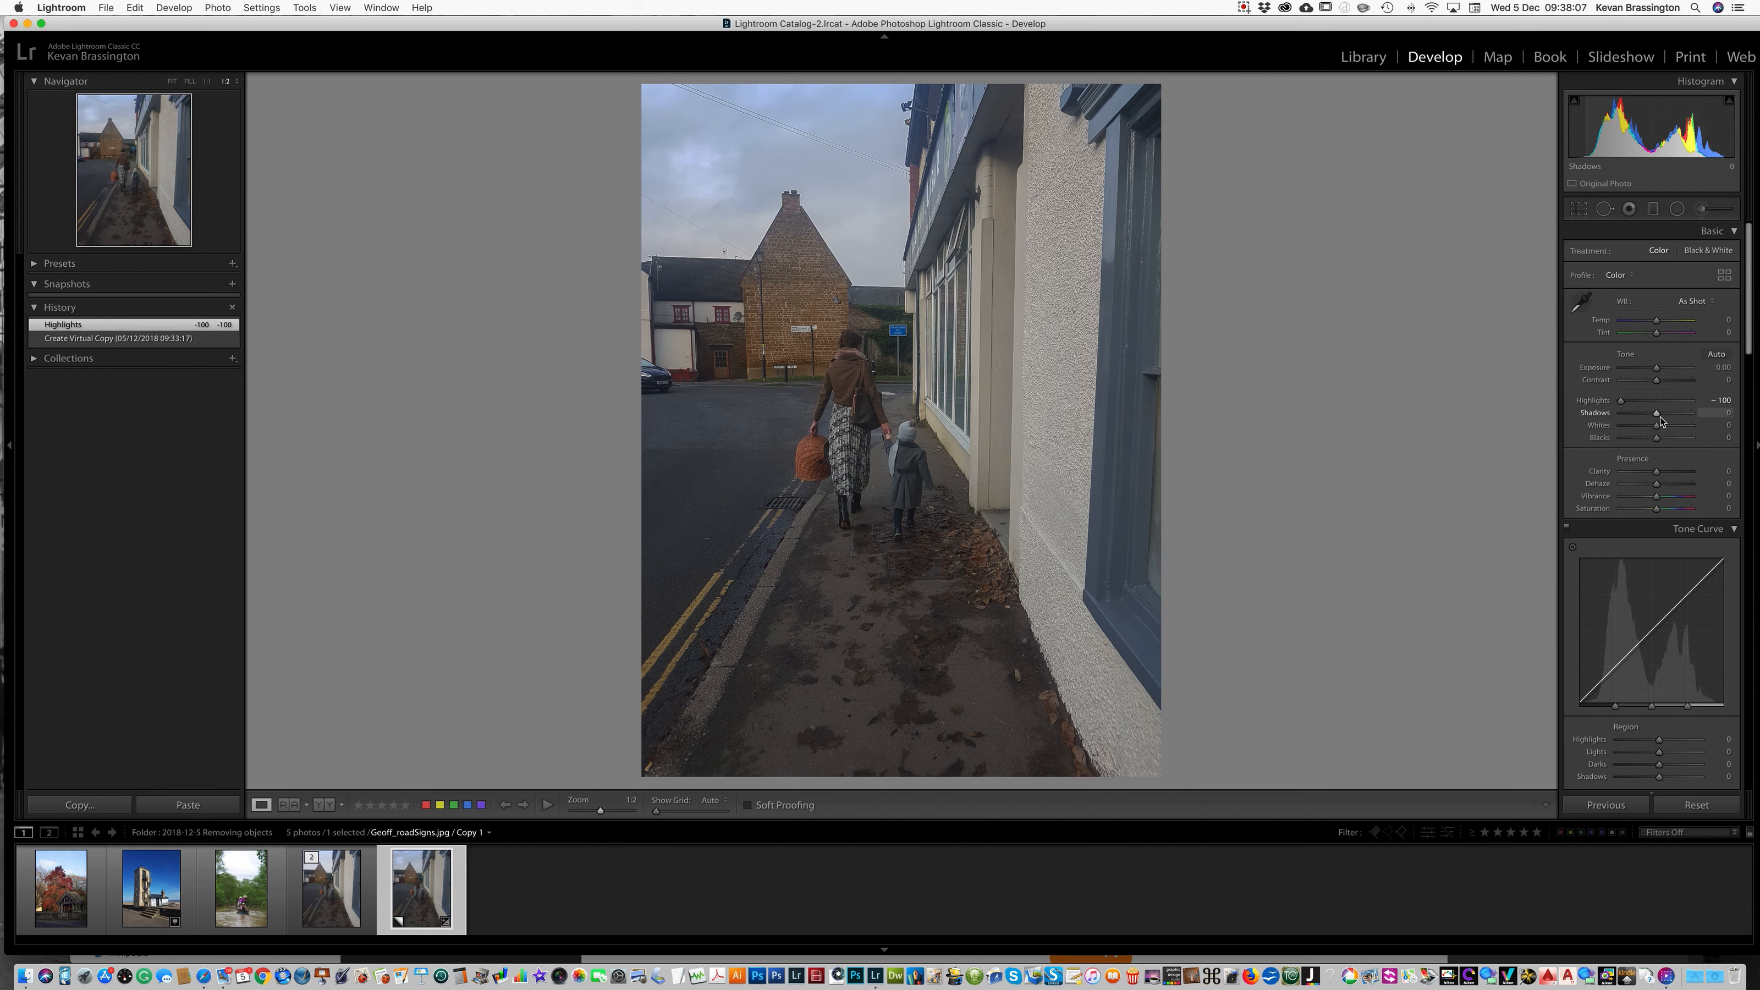
{"action": "left_click_drag", "start_coordinate": [1656, 415], "coordinate": [1683, 420]}
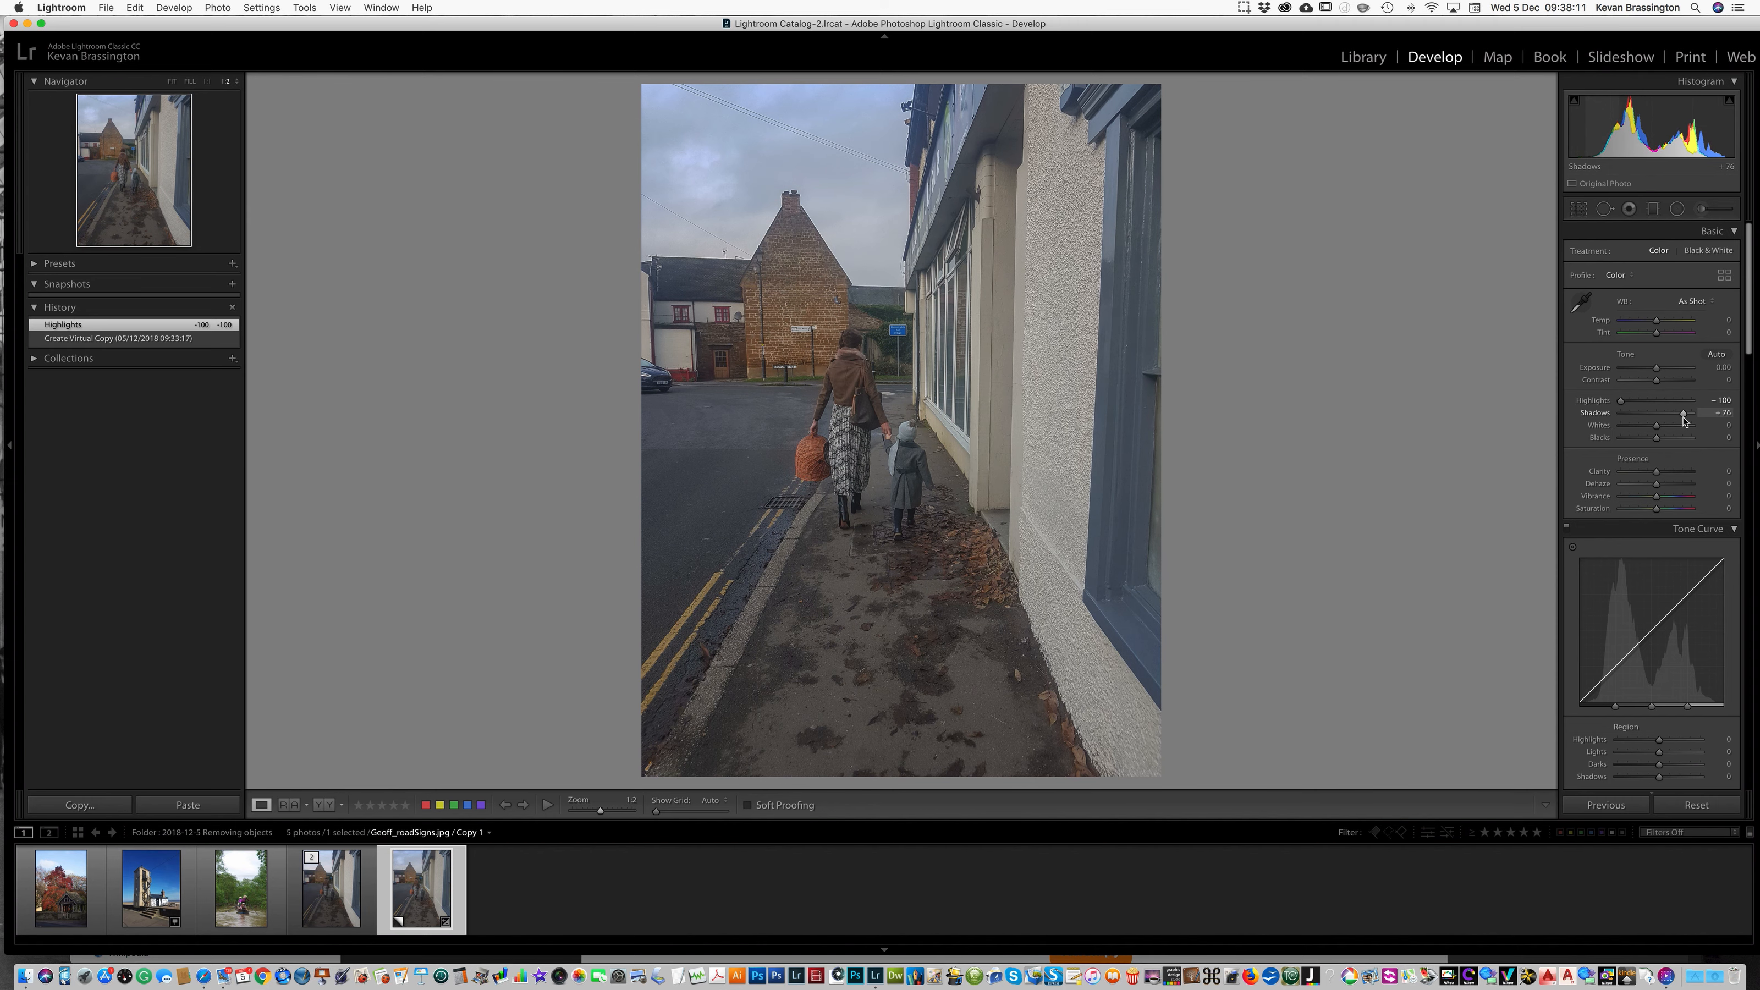
- Set Whites to +38 and Blacks to -29 using the clipping preview
{"action": "left_click", "coordinate": [1657, 426], "text": "alt"}
{"action": "left_click_drag", "start_coordinate": [1658, 430], "coordinate": [1671, 434]}
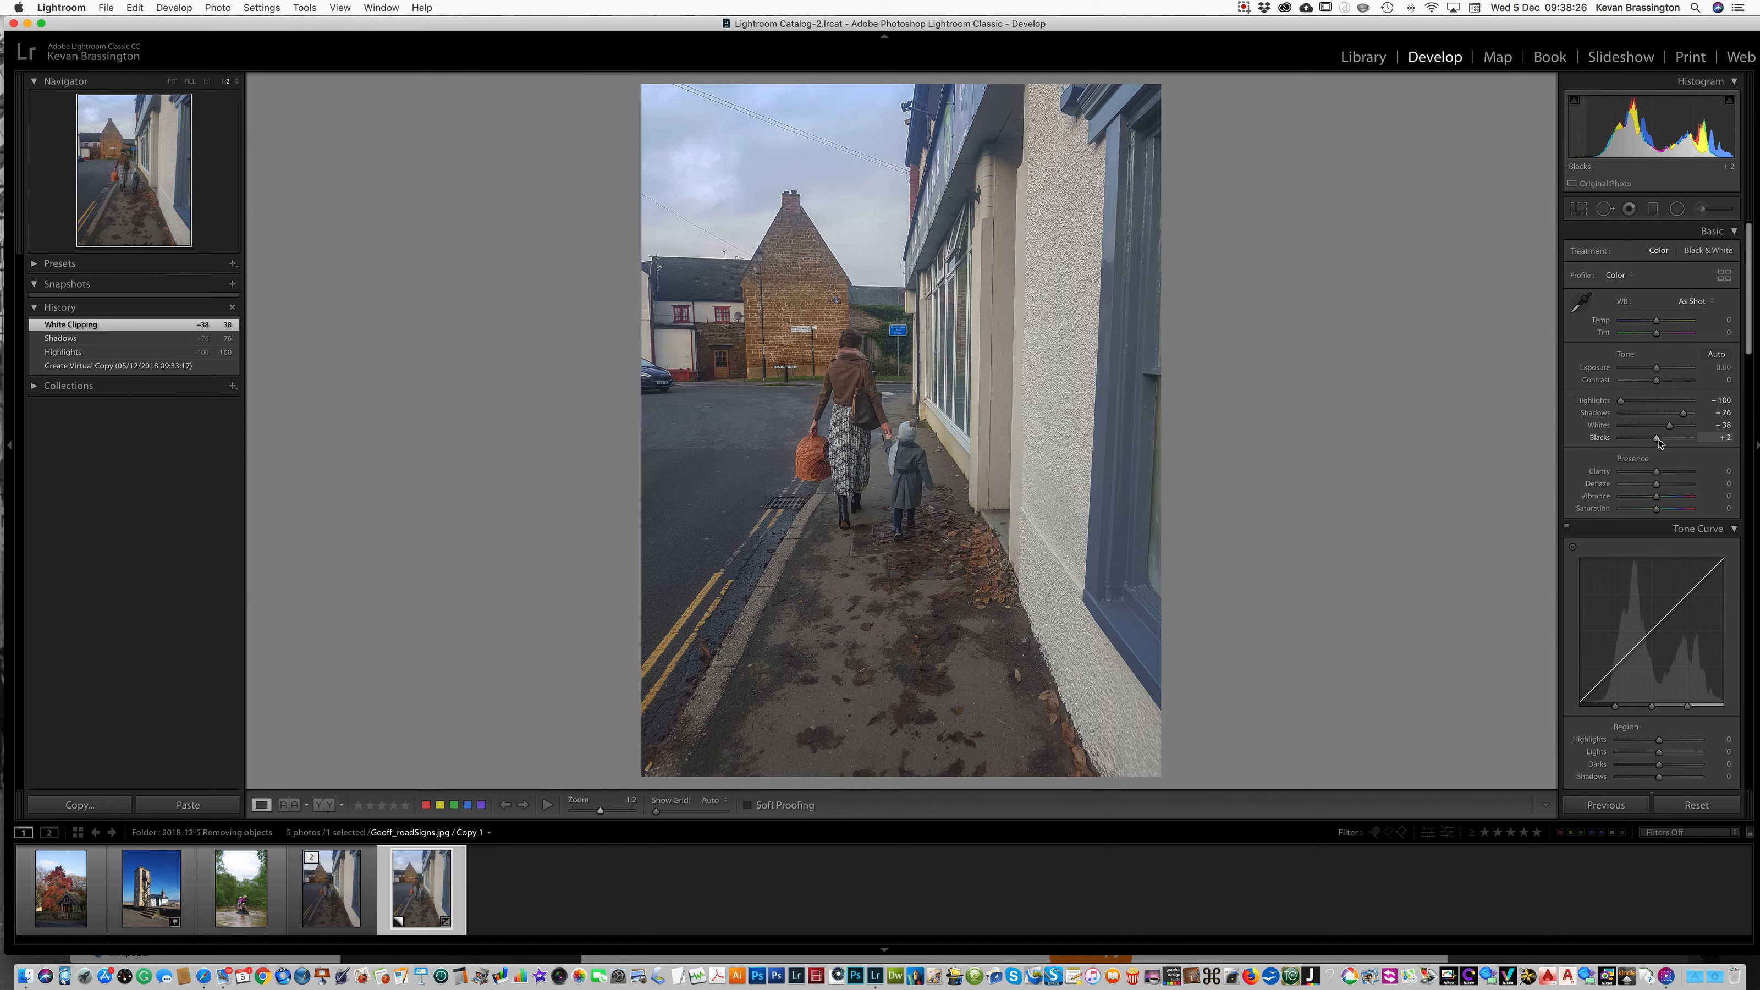
{"action": "left_click_drag", "start_coordinate": [1658, 440], "coordinate": [1658, 439]}
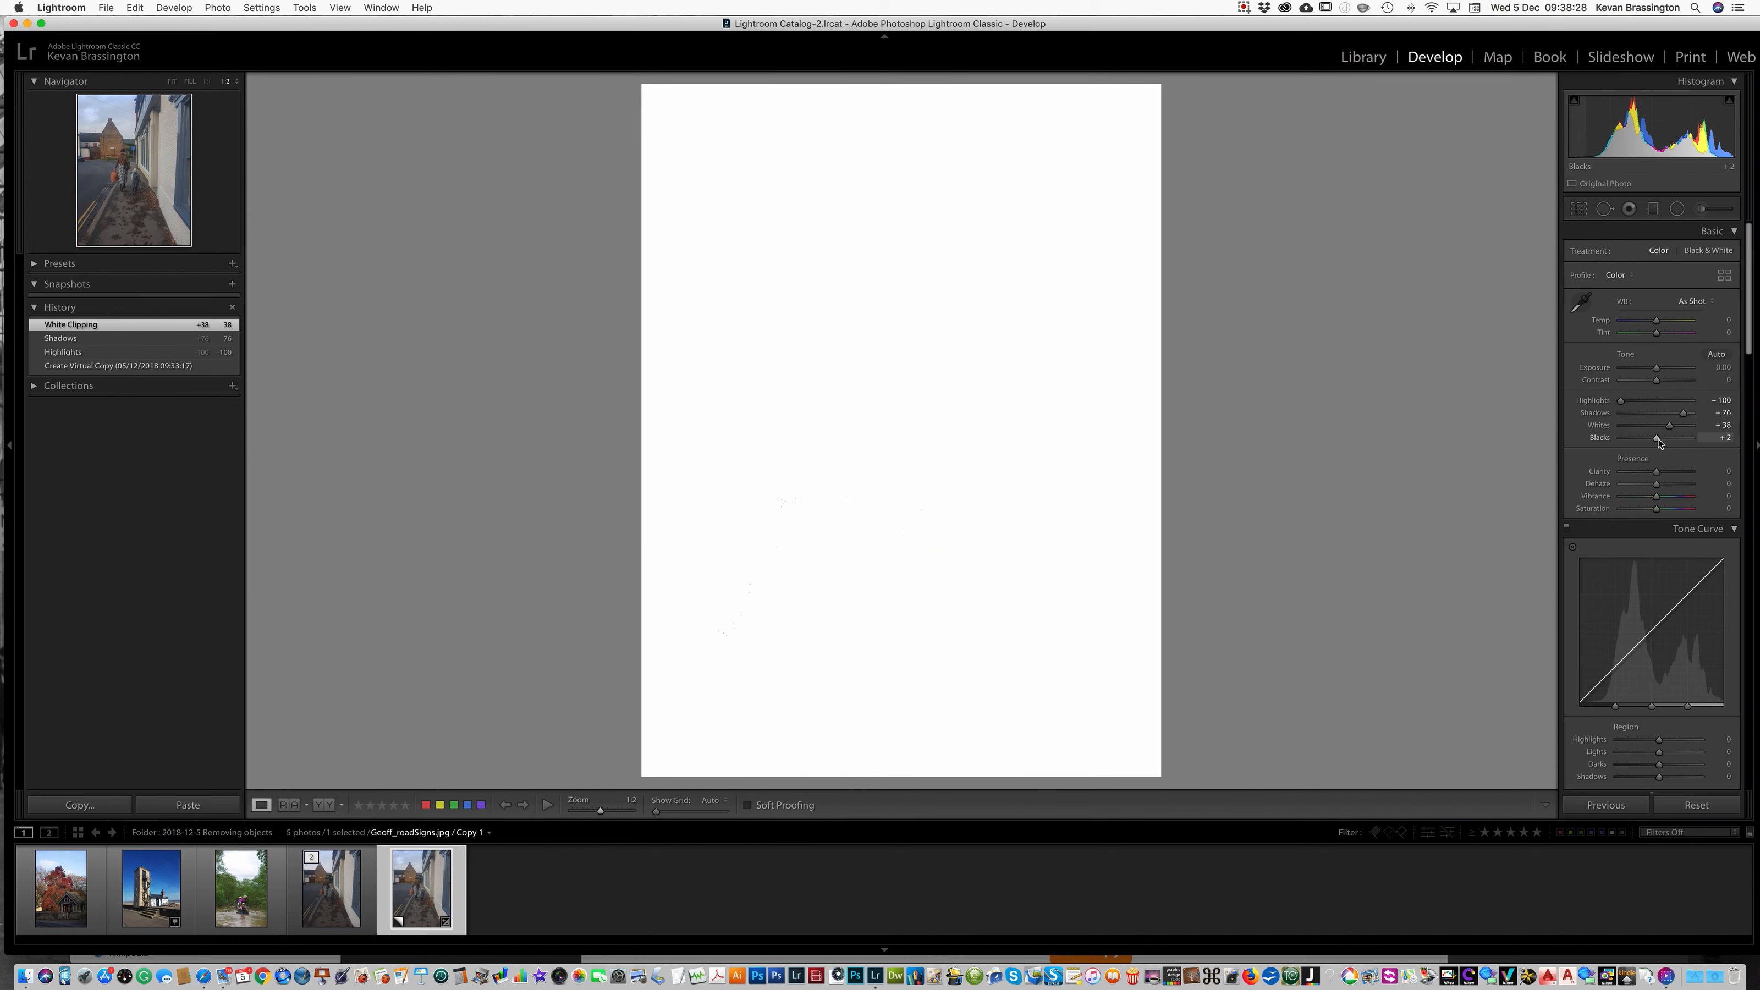
{"action": "mouse_move", "coordinate": [1660, 442]}
{"action": "left_mouse_down"}
{"action": "mouse_move", "coordinate": [1680, 442]}
{"action": "mouse_move", "coordinate": [1627, 449]}
{"action": "mouse_move", "coordinate": [1649, 451]}
{"action": "left_mouse_up"}
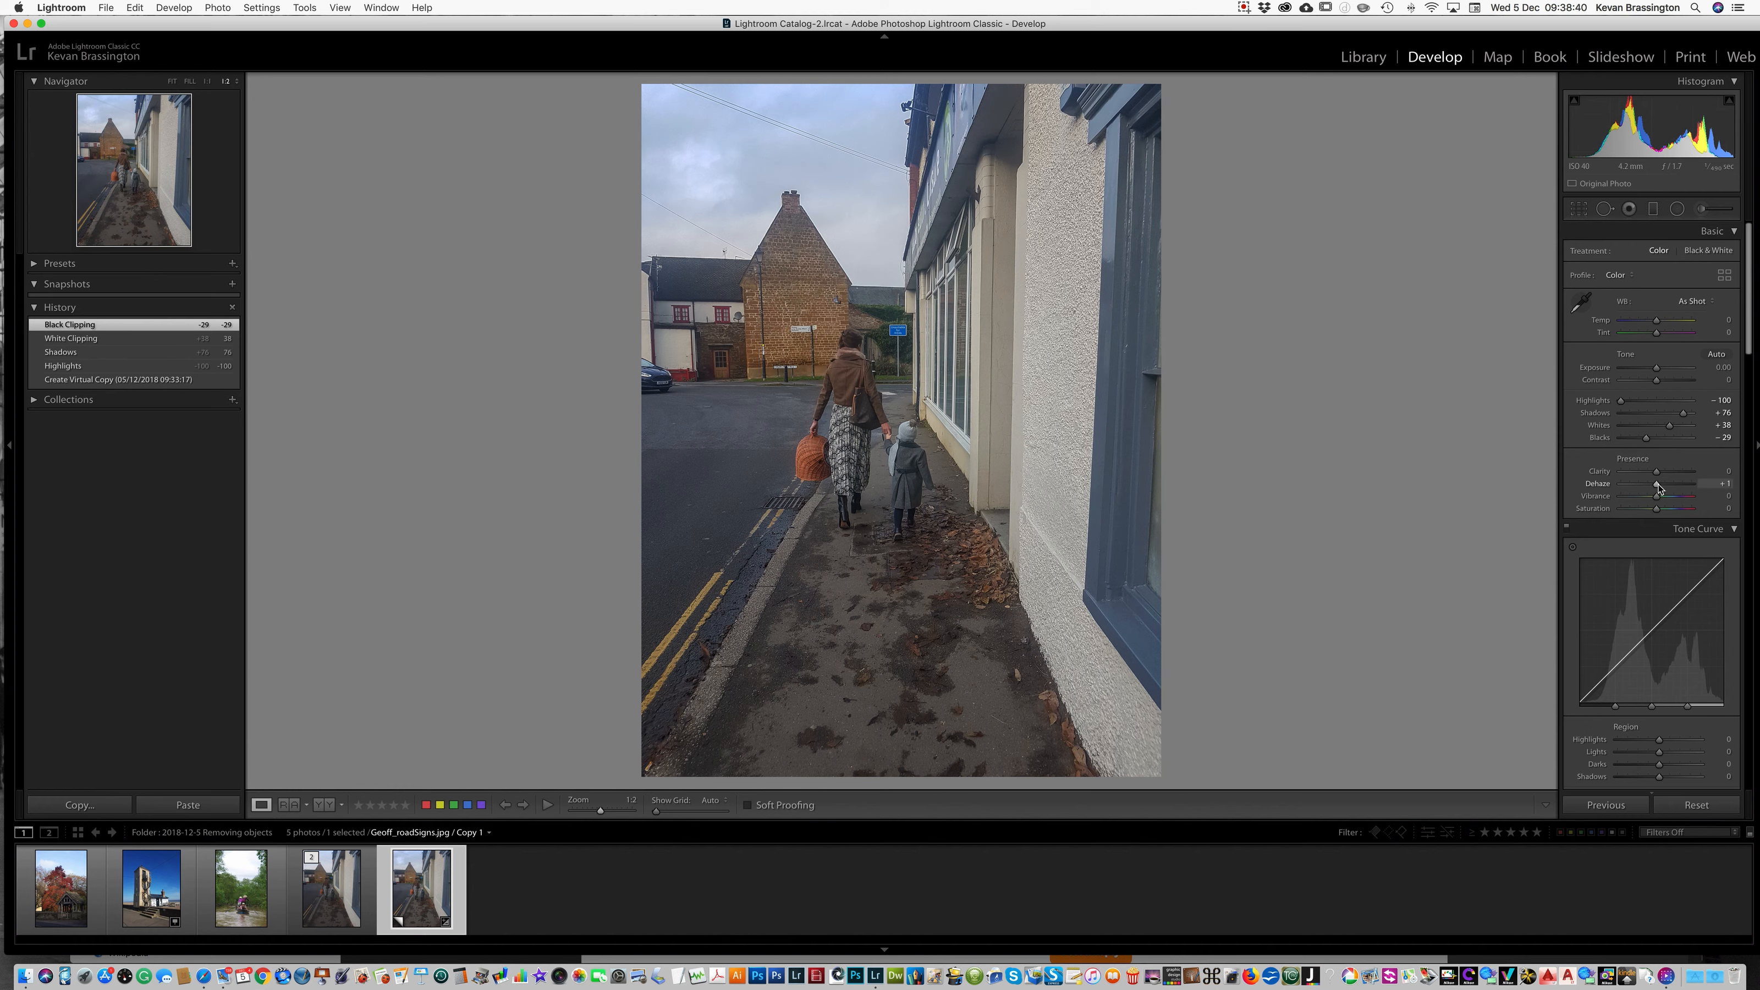
- Try a Dehaze amount of +77 on the photo and bring it back to -1
{"action": "left_click_drag", "start_coordinate": [1658, 488], "coordinate": [1685, 487]}
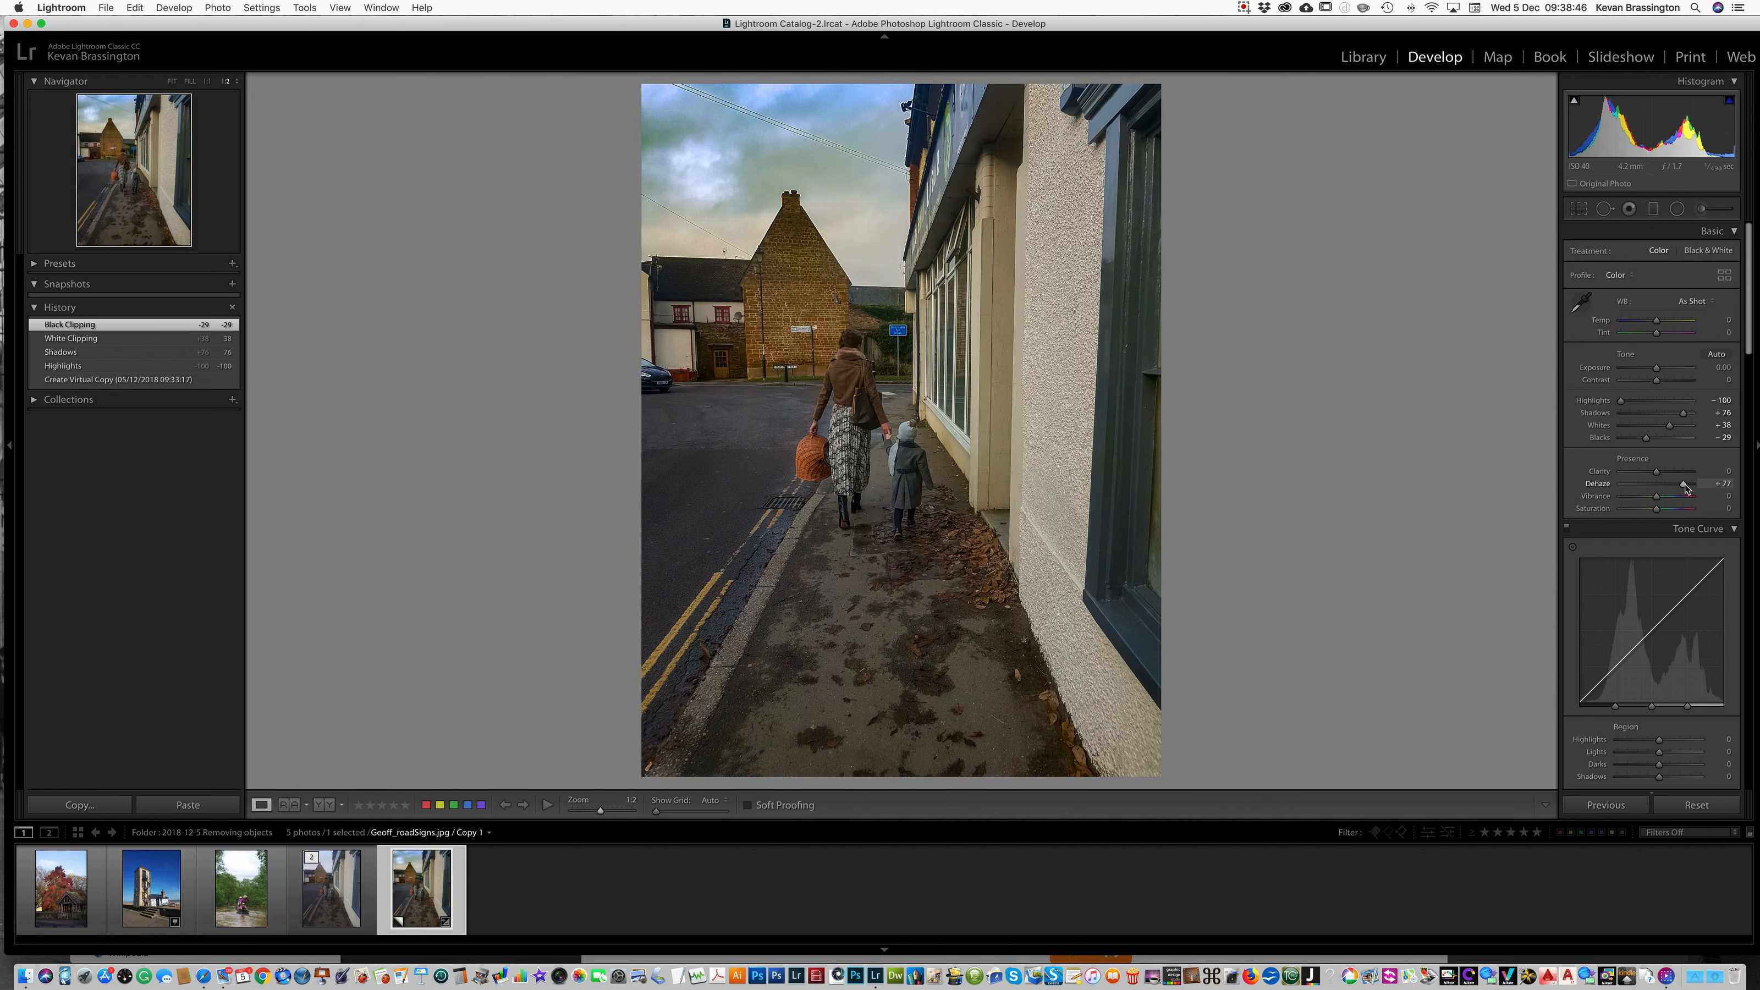
{"action": "left_click_drag", "start_coordinate": [1685, 488], "coordinate": [1659, 487]}
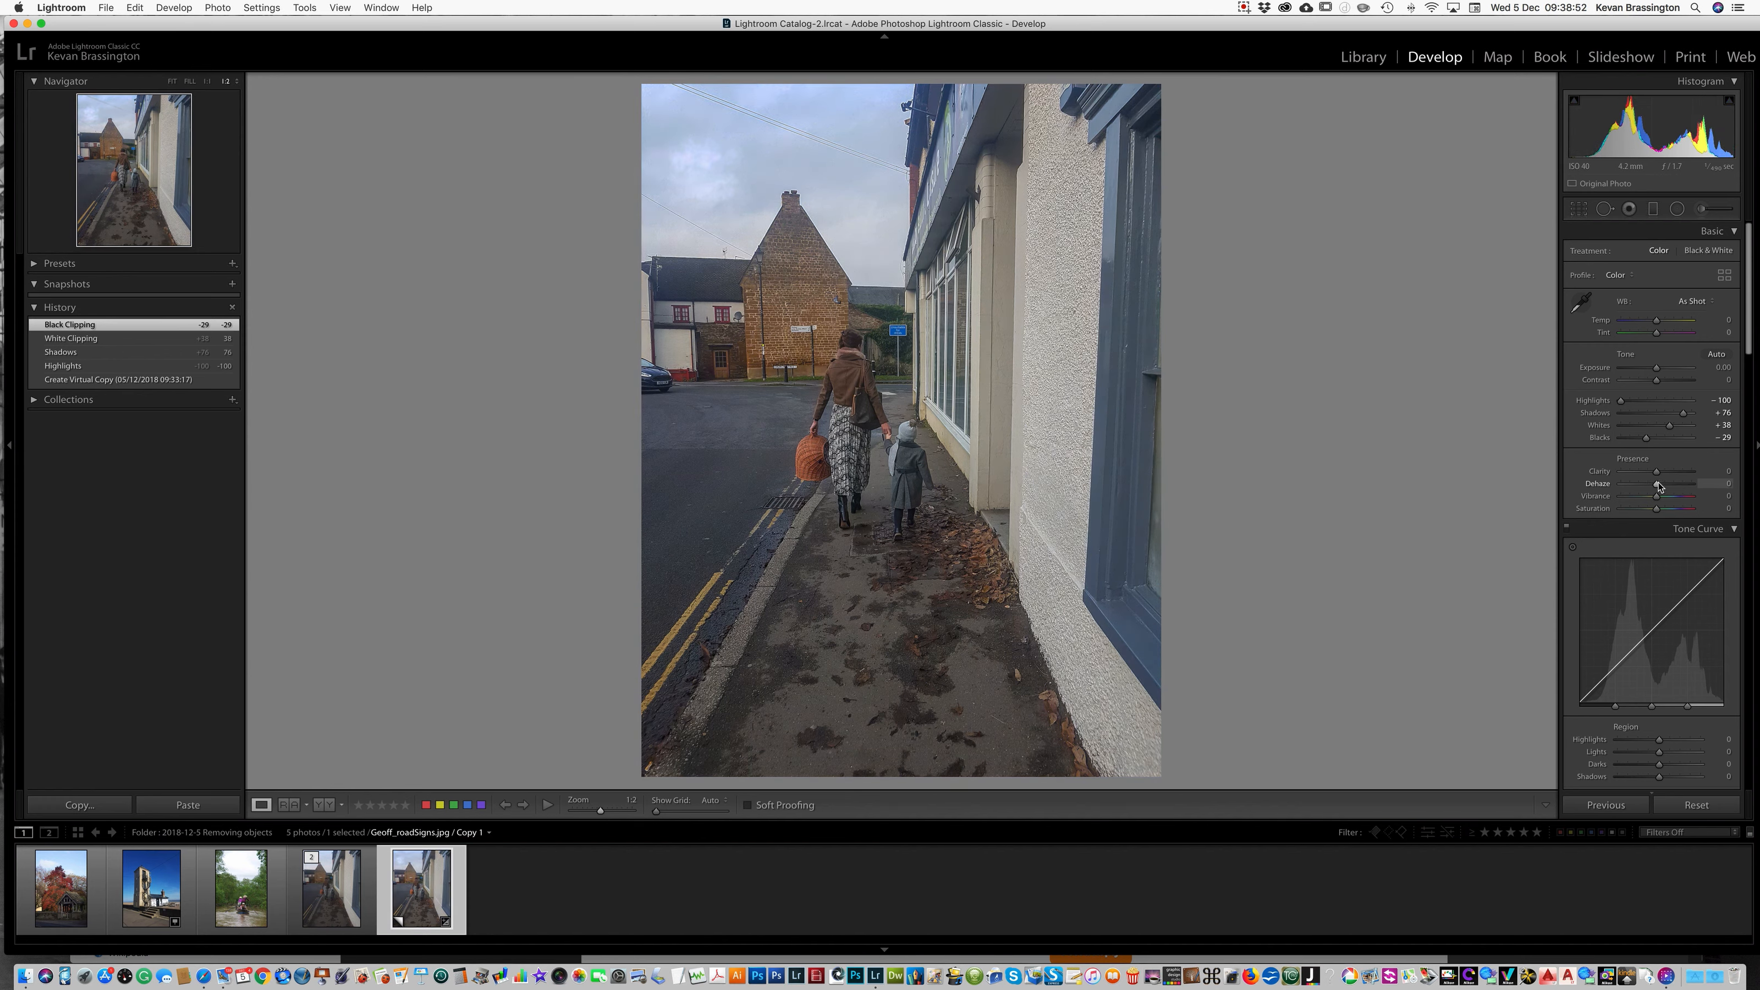
{"action": "left_click_drag", "start_coordinate": [1659, 487], "coordinate": [1658, 486]}
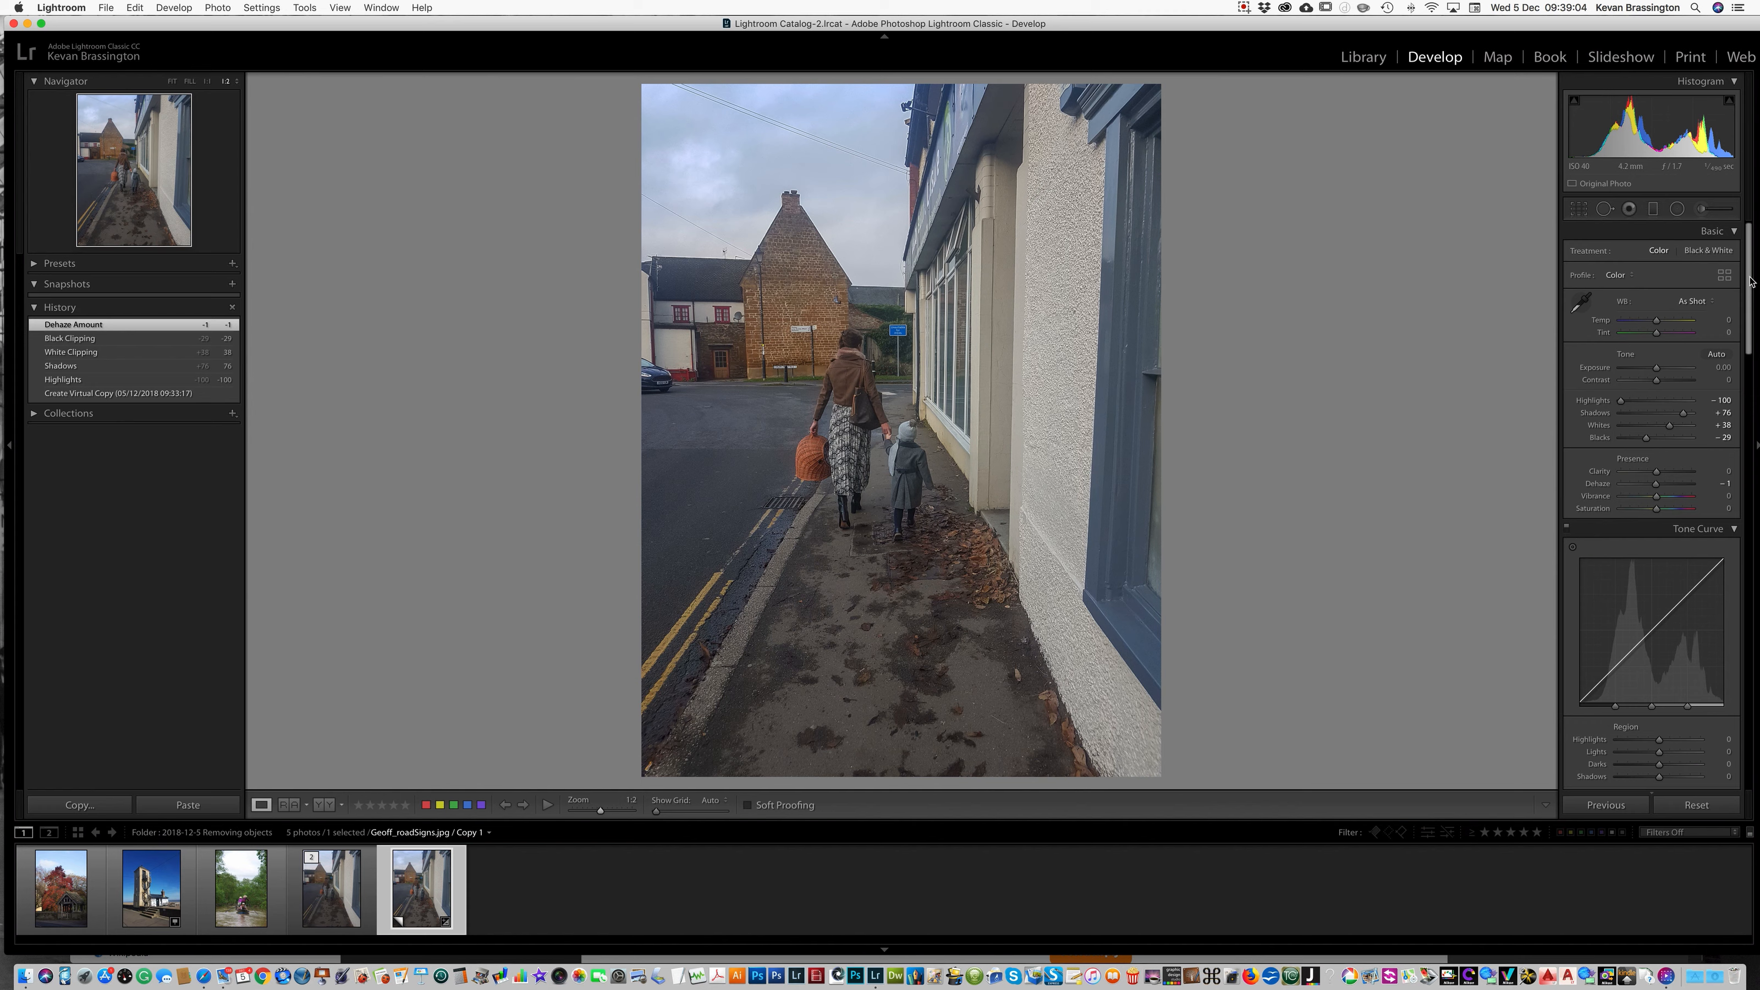
- Straighten the buildings' converging lines by setting the Vertical transform to +20
{"action": "scroll", "coordinate": [1749, 294], "scroll_direction": "down", "scroll_amount": 2}
{"action": "left_click_drag", "start_coordinate": [1750, 293], "coordinate": [1746, 641]}
{"action": "scroll", "coordinate": [1733, 509], "scroll_direction": "down", "scroll_amount": 1}
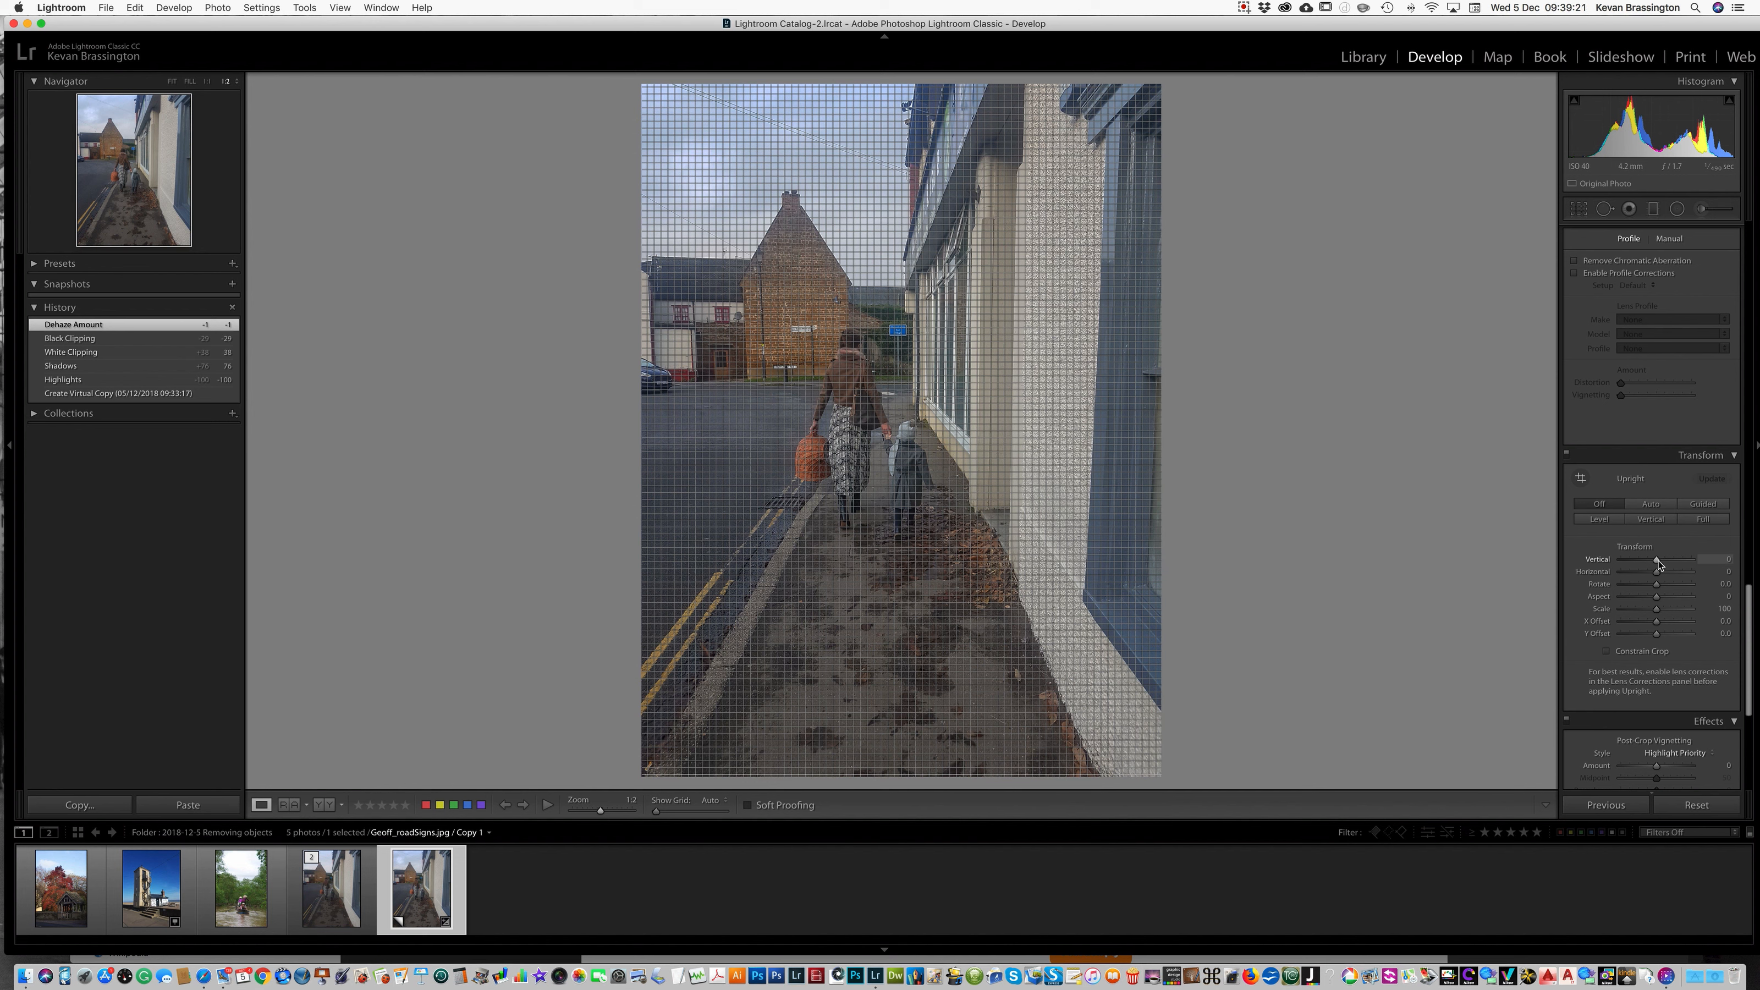
{"action": "left_click_drag", "start_coordinate": [1658, 563], "coordinate": [1659, 564]}
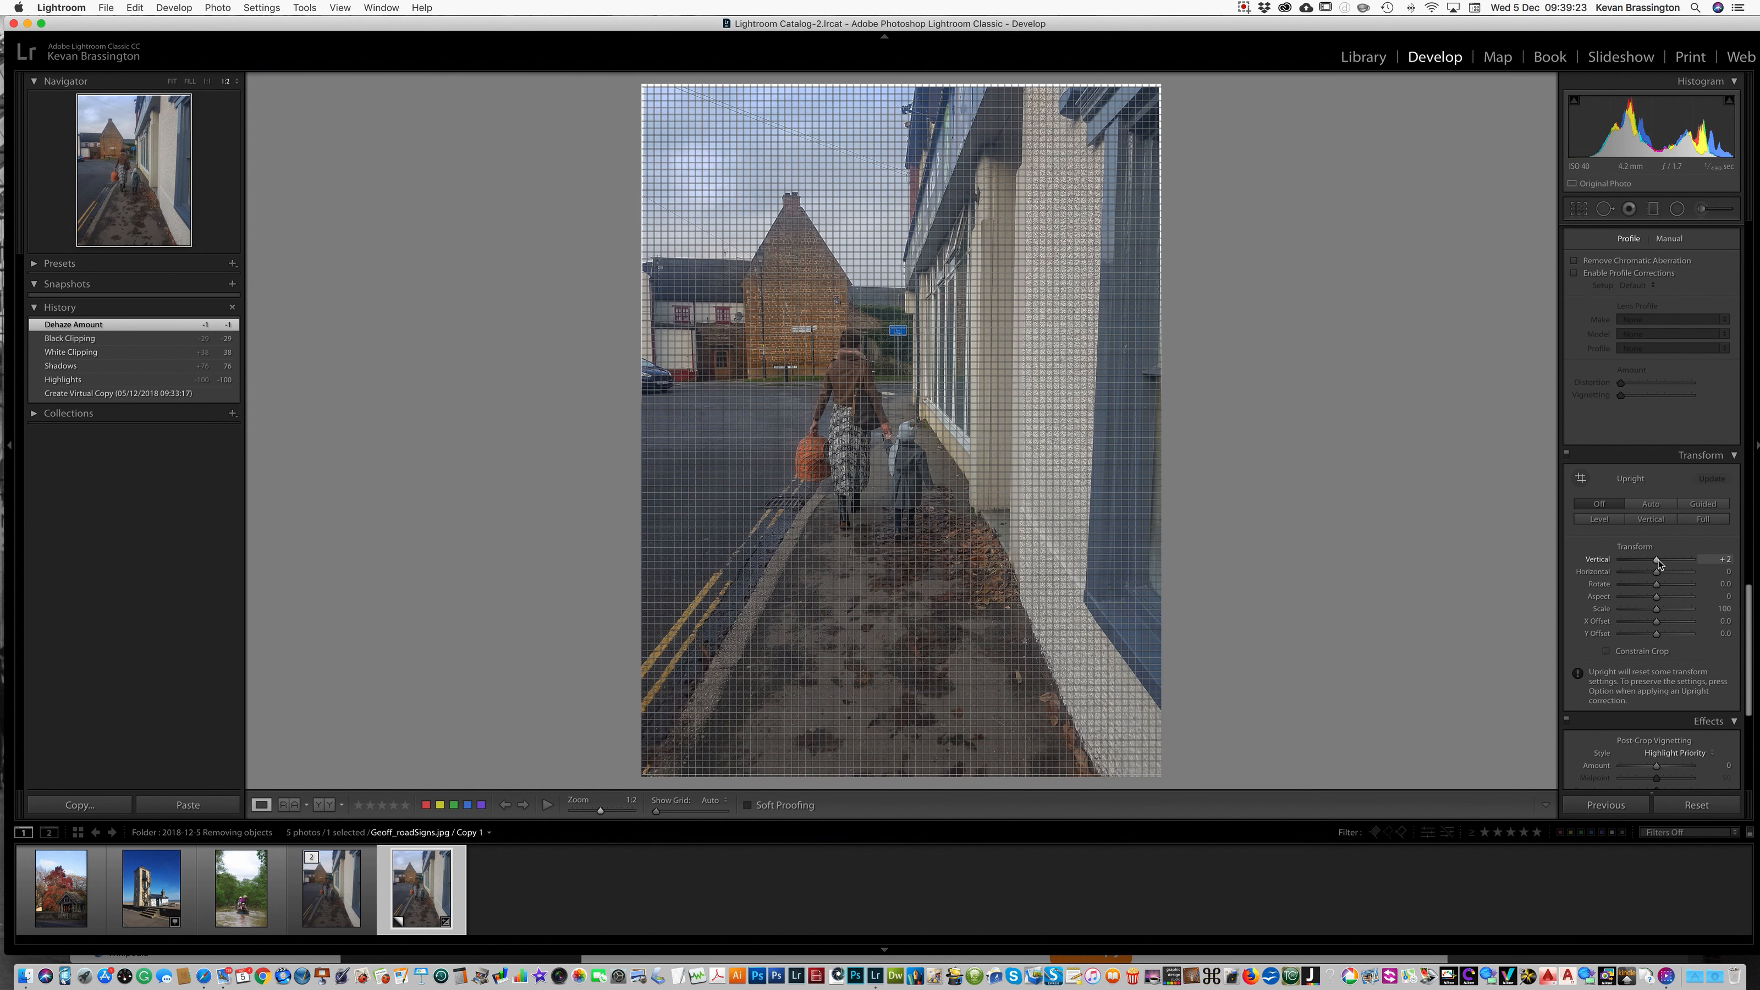
{"action": "double_click", "coordinate": [1659, 563]}
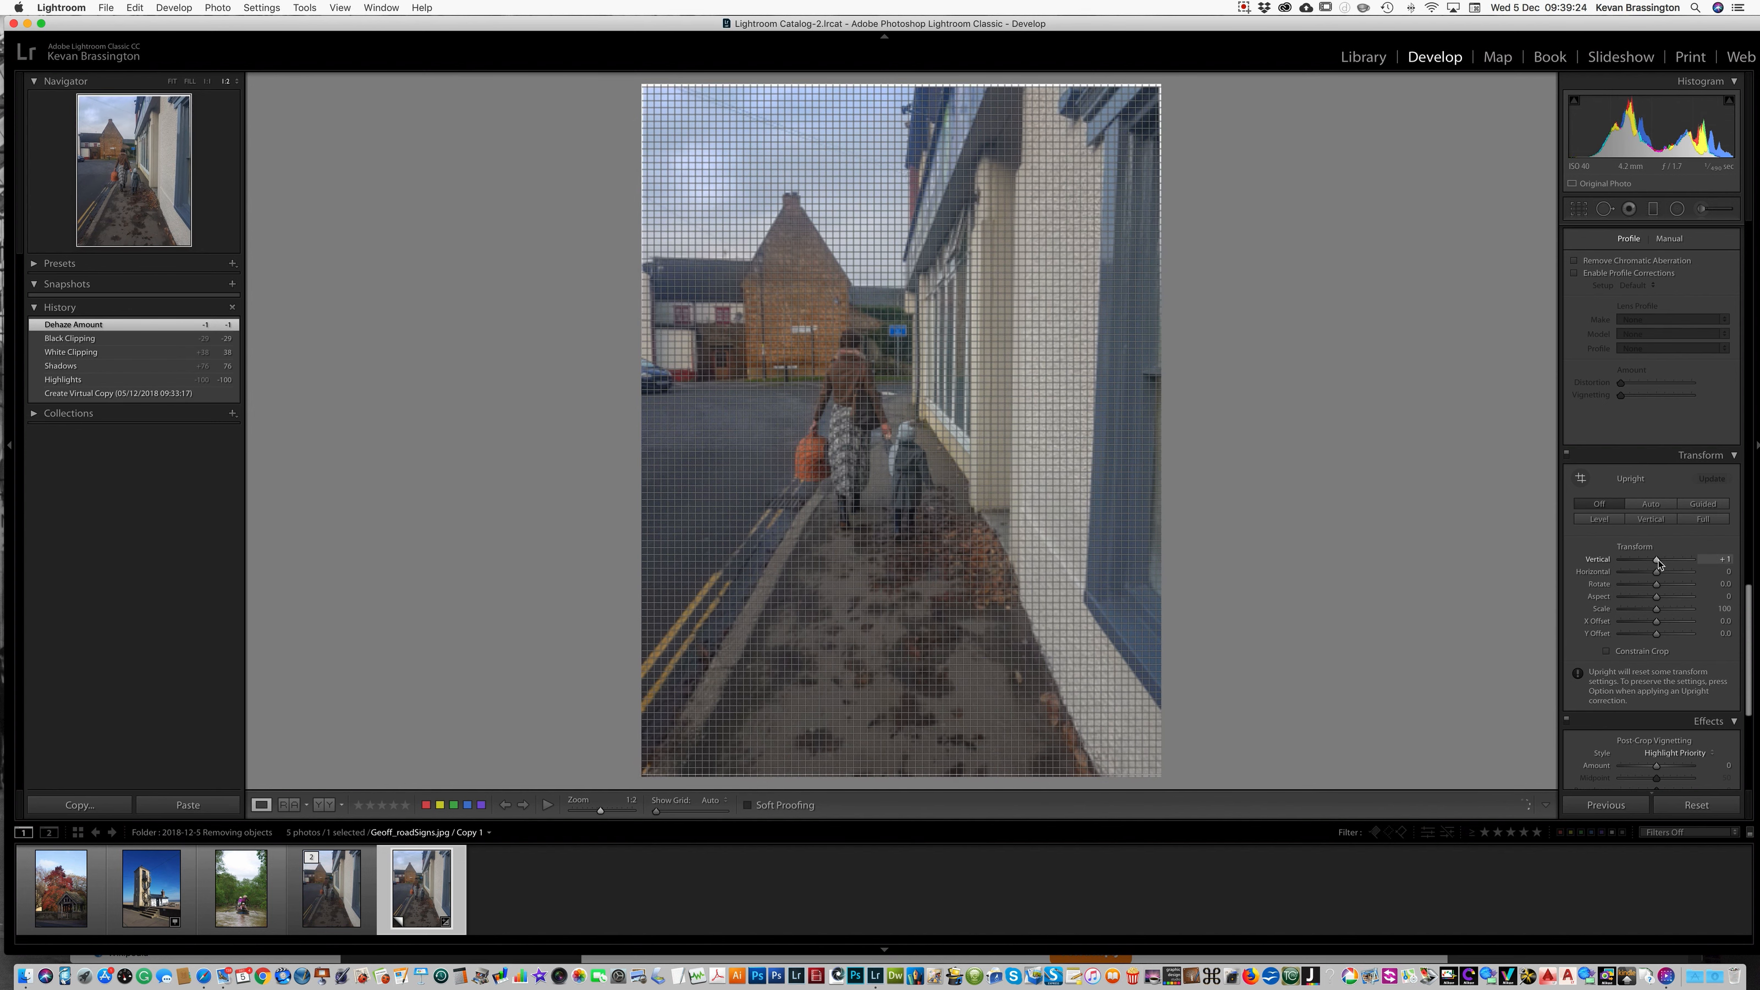
{"action": "left_click_drag", "start_coordinate": [1658, 564], "coordinate": [1666, 565]}
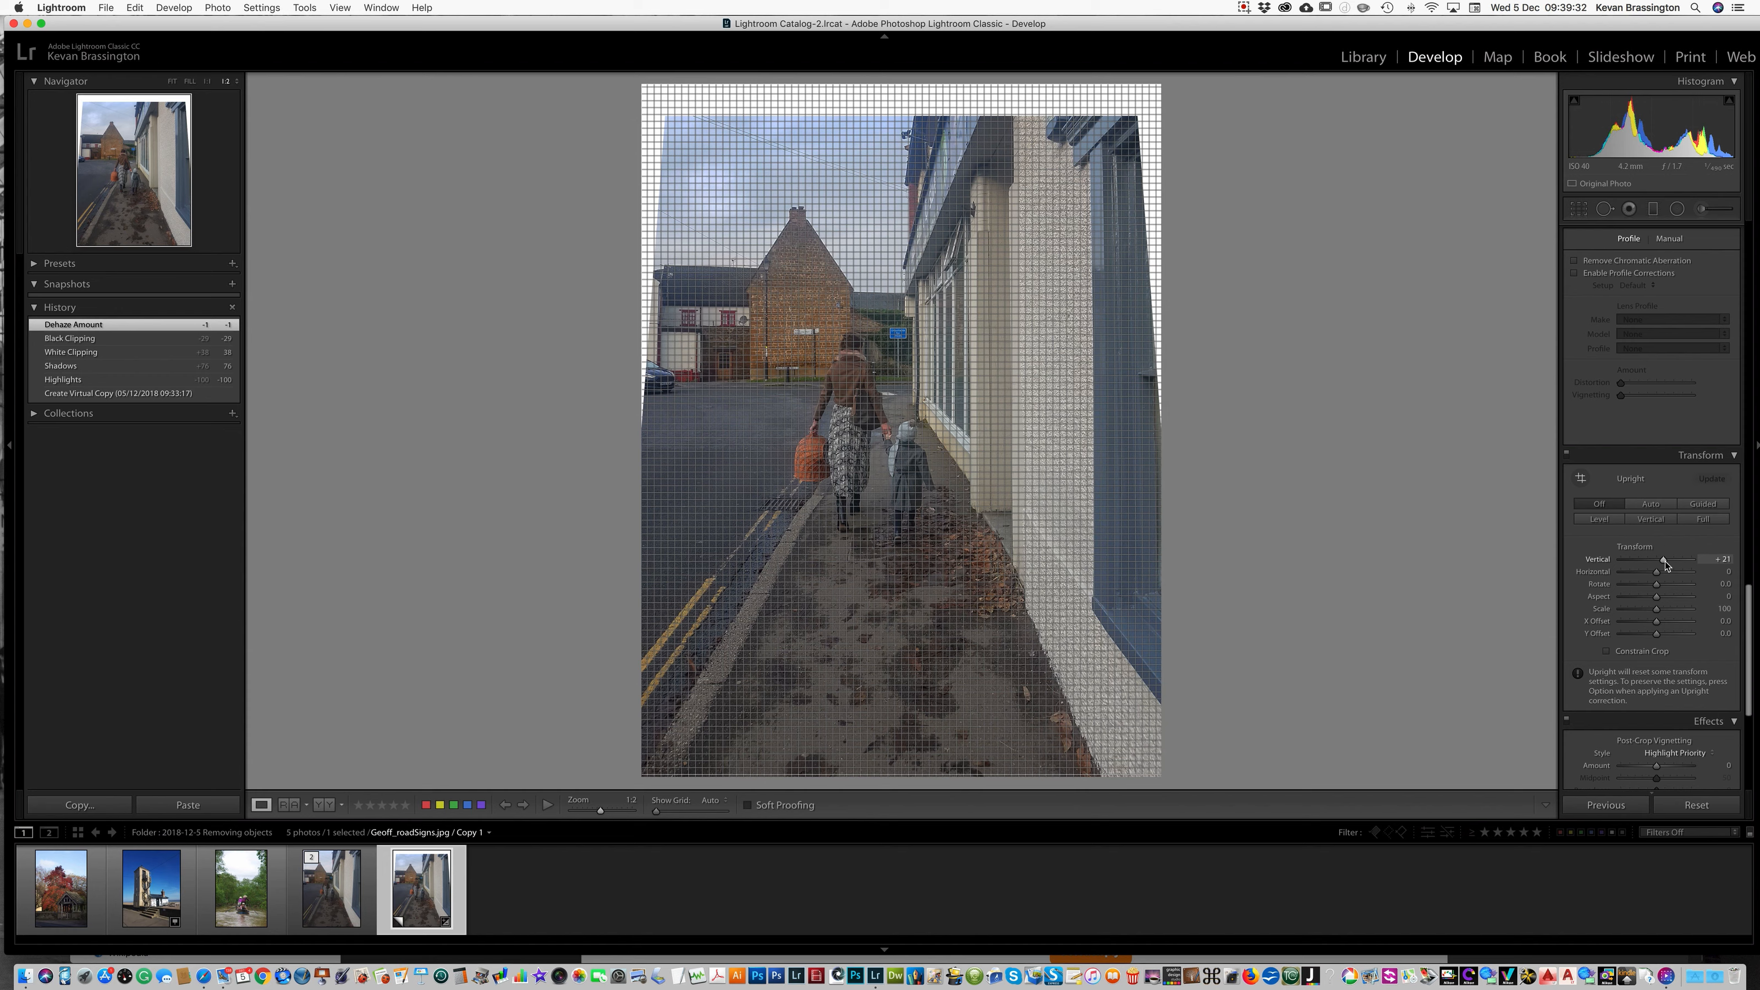
{"action": "left_click_drag", "start_coordinate": [1666, 565], "coordinate": [1665, 565]}
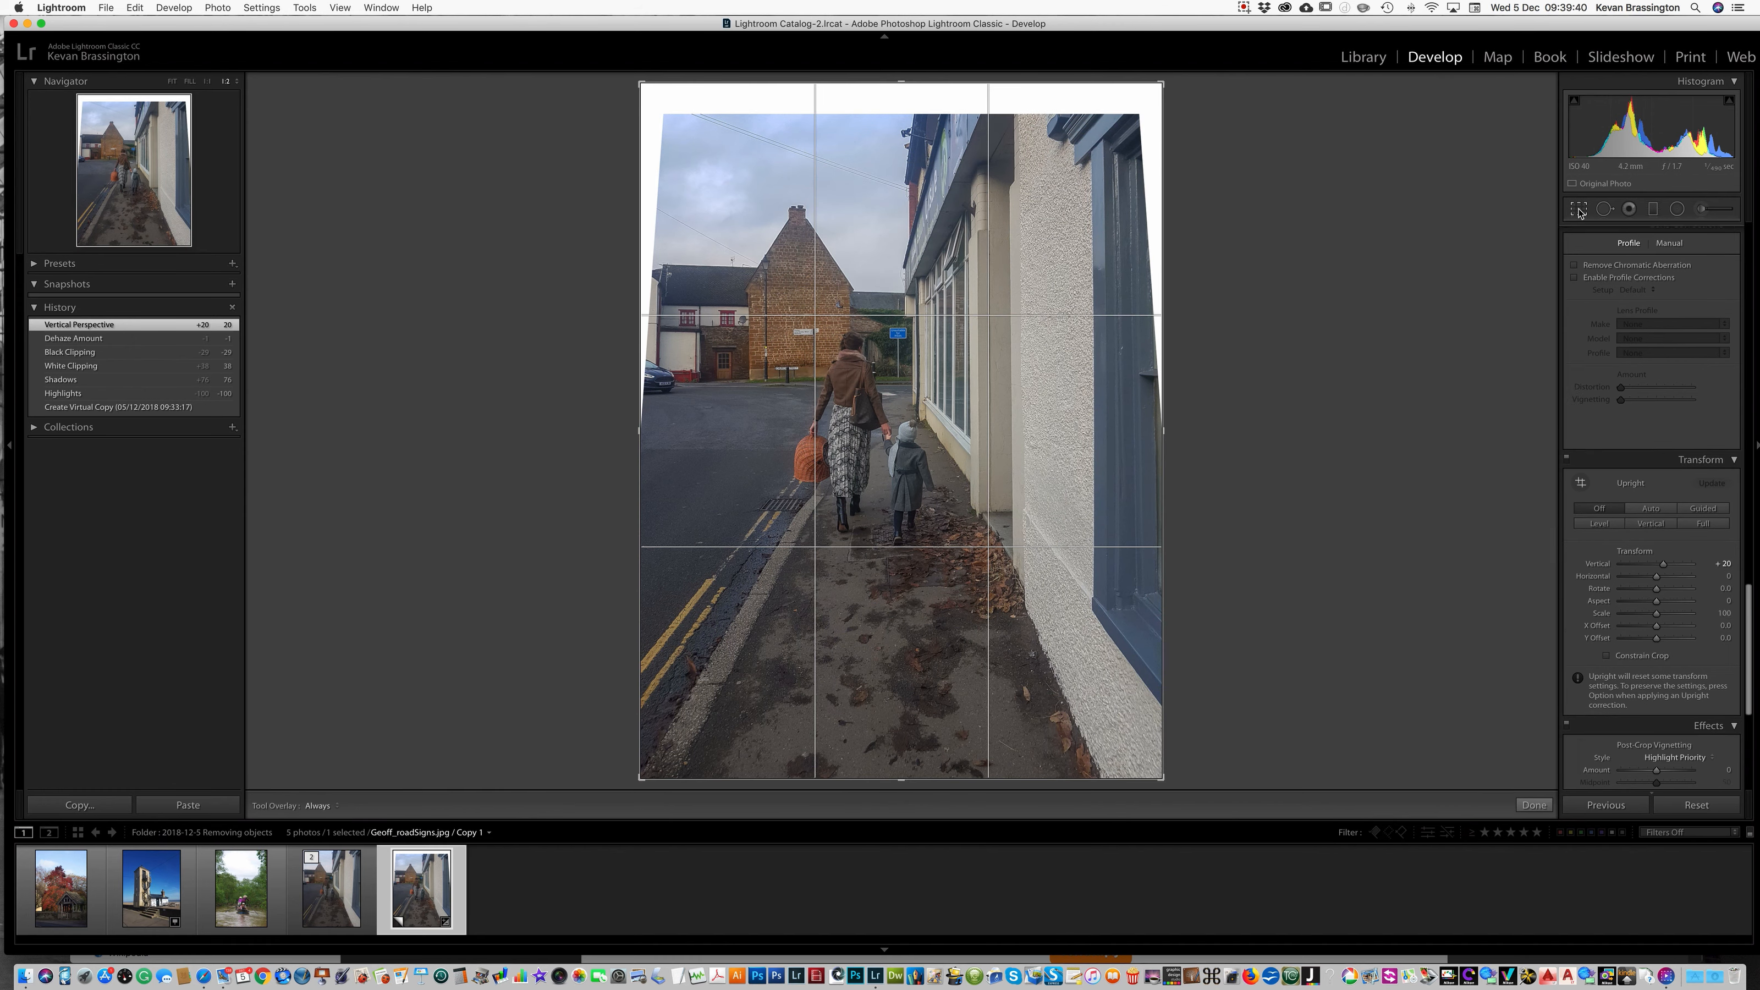
- Crop the photo's upper edge and both sides to remove the blank areas left by the perspective correction
{"action": "left_click", "coordinate": [1579, 210]}
{"action": "left_click_drag", "start_coordinate": [901, 83], "coordinate": [901, 102]}
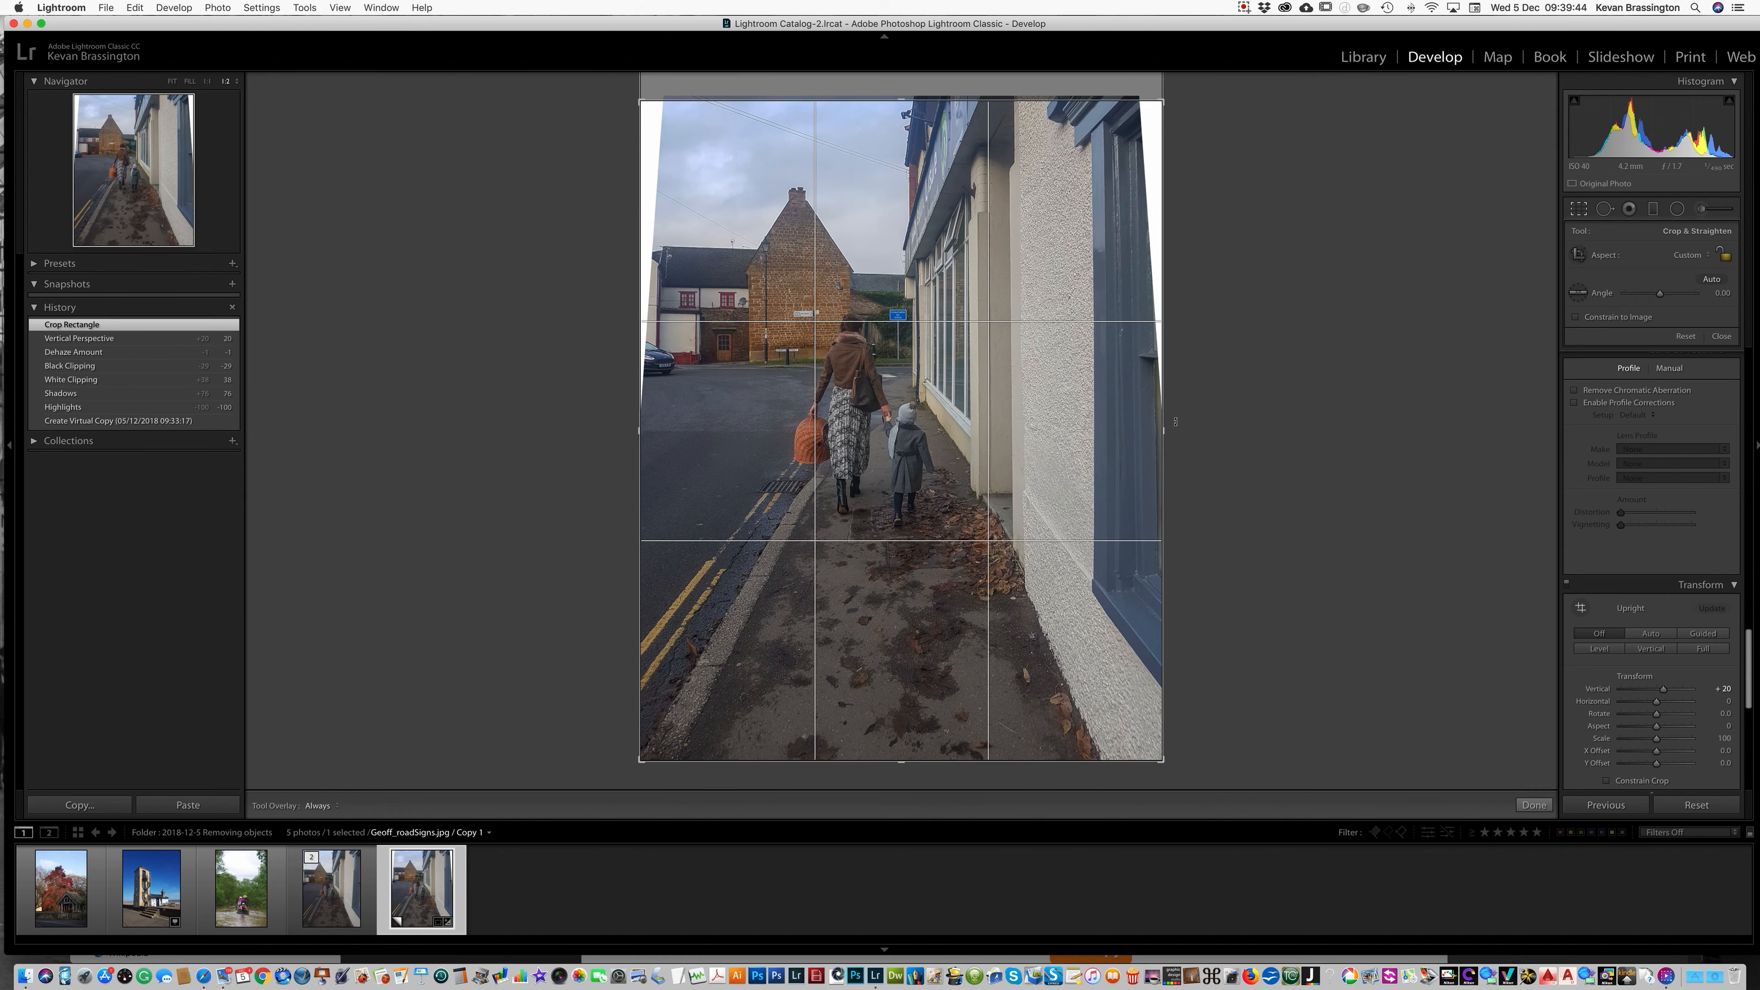
{"action": "left_click_drag", "start_coordinate": [1162, 430], "coordinate": [1136, 431]}
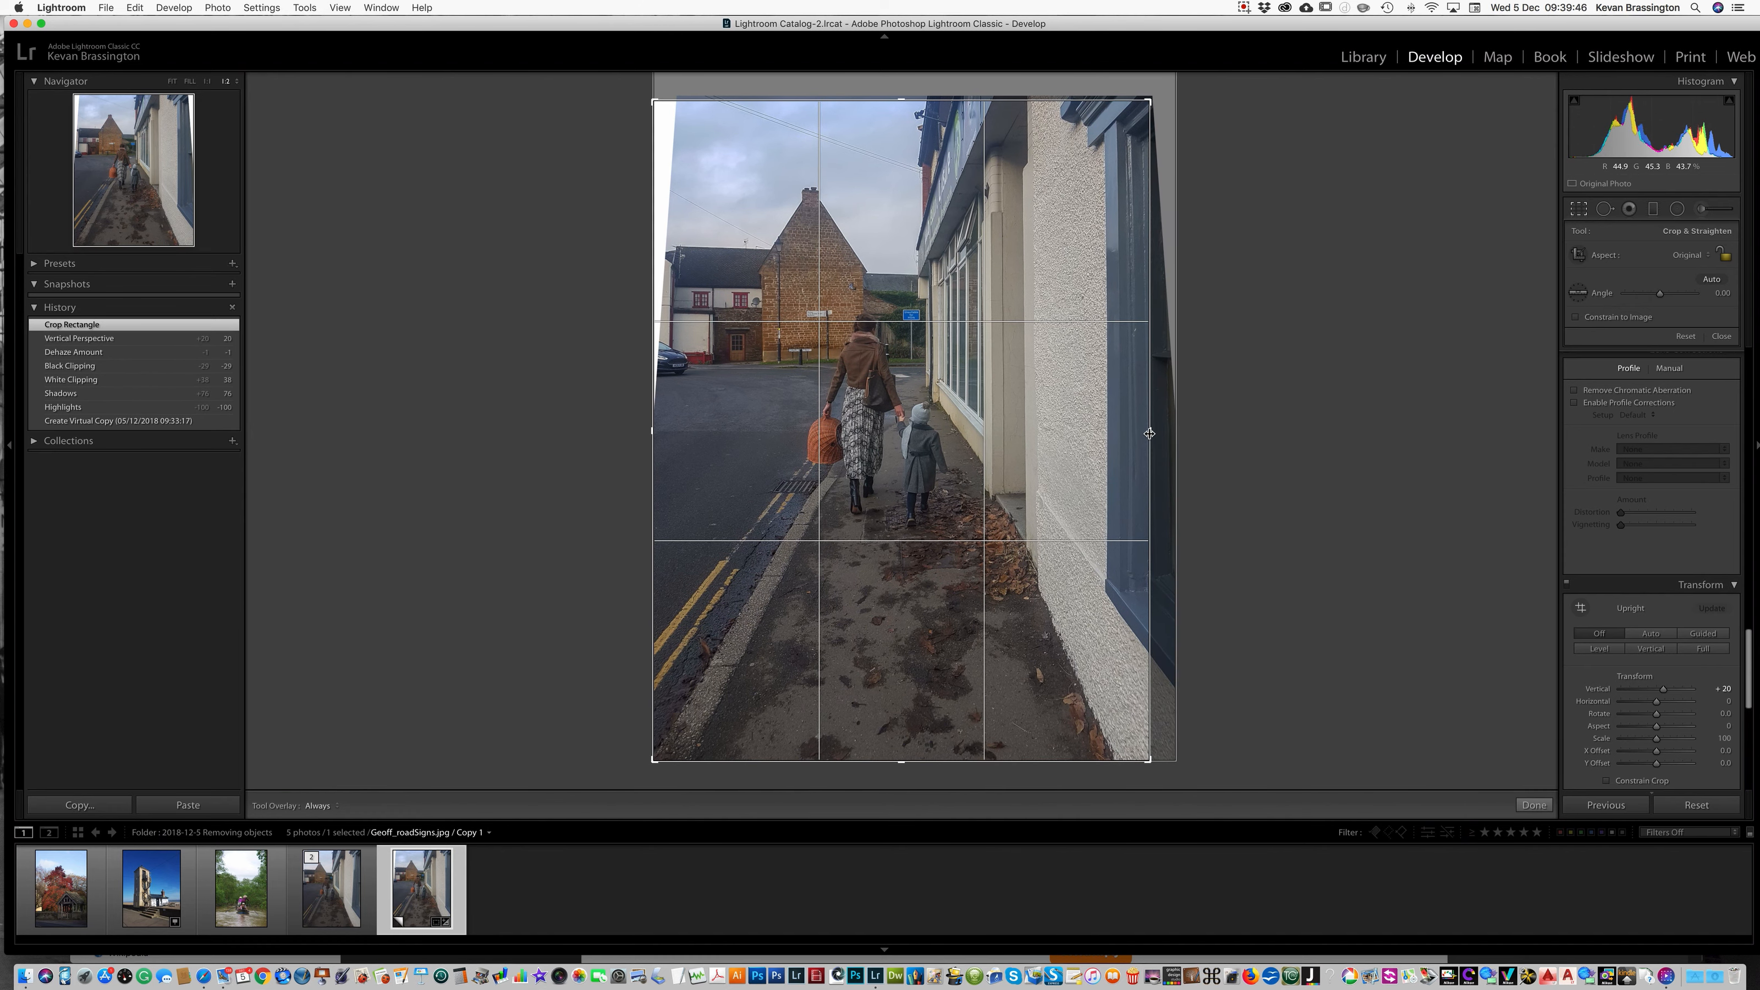
{"action": "left_click_drag", "start_coordinate": [658, 444], "coordinate": [663, 430]}
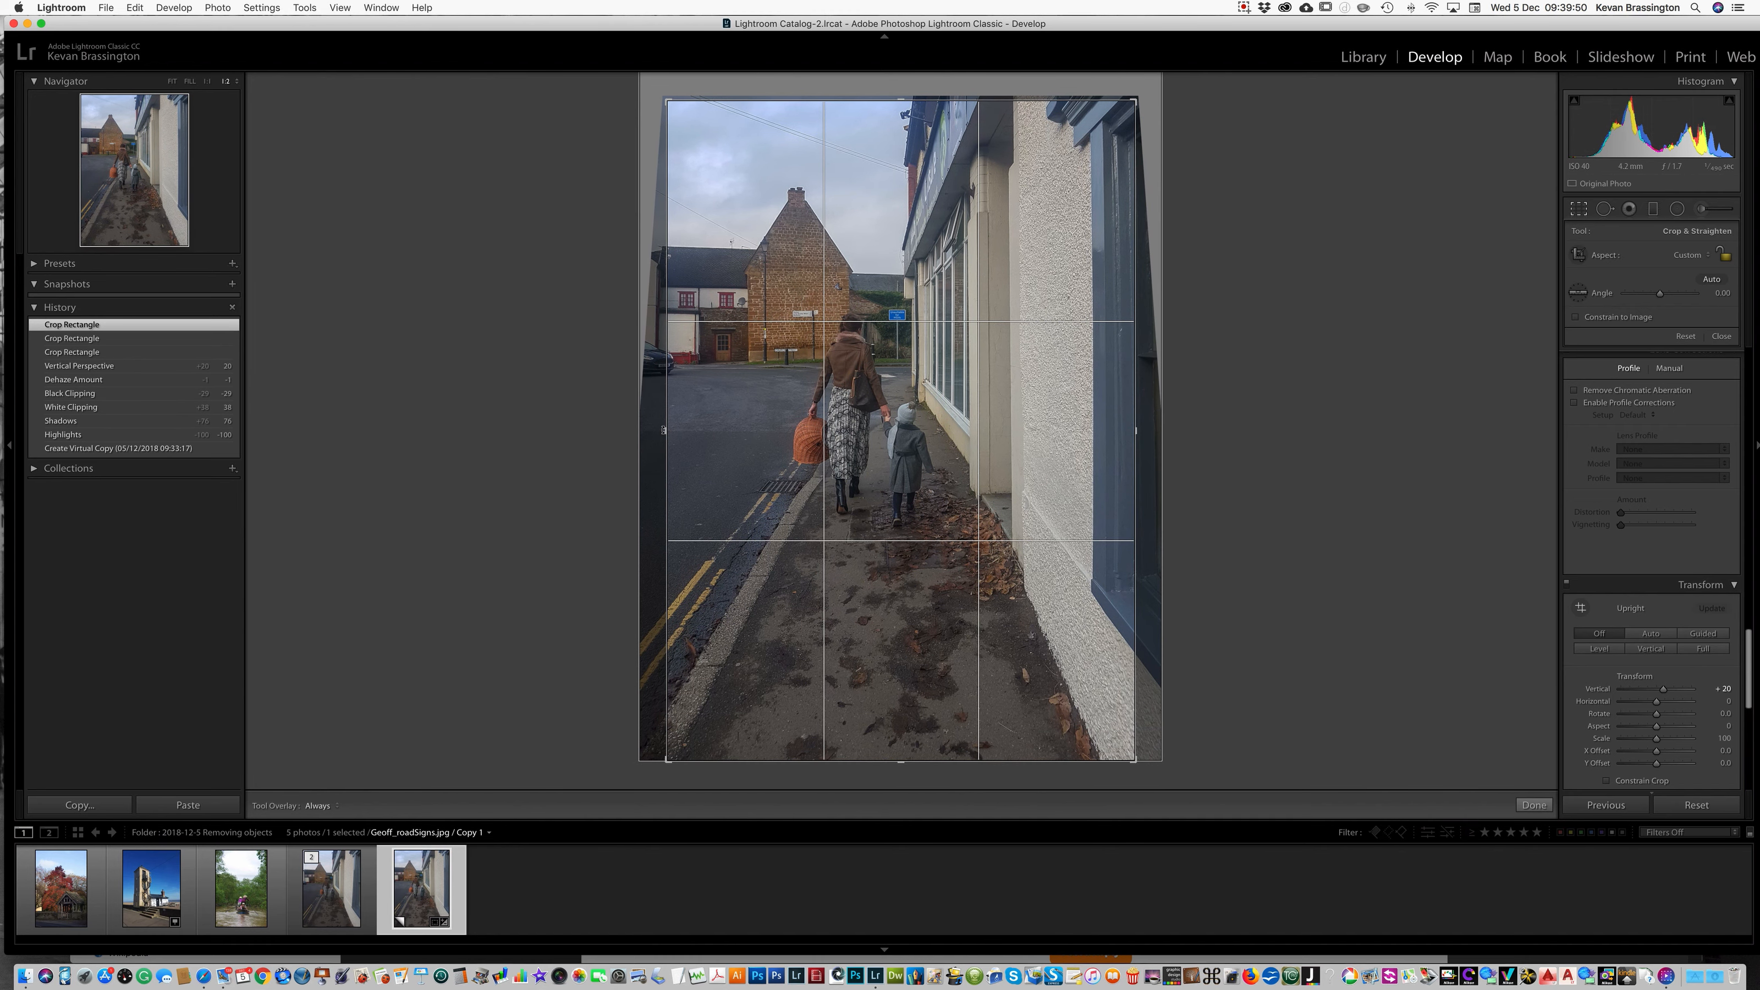
{"action": "key", "text": "Return"}
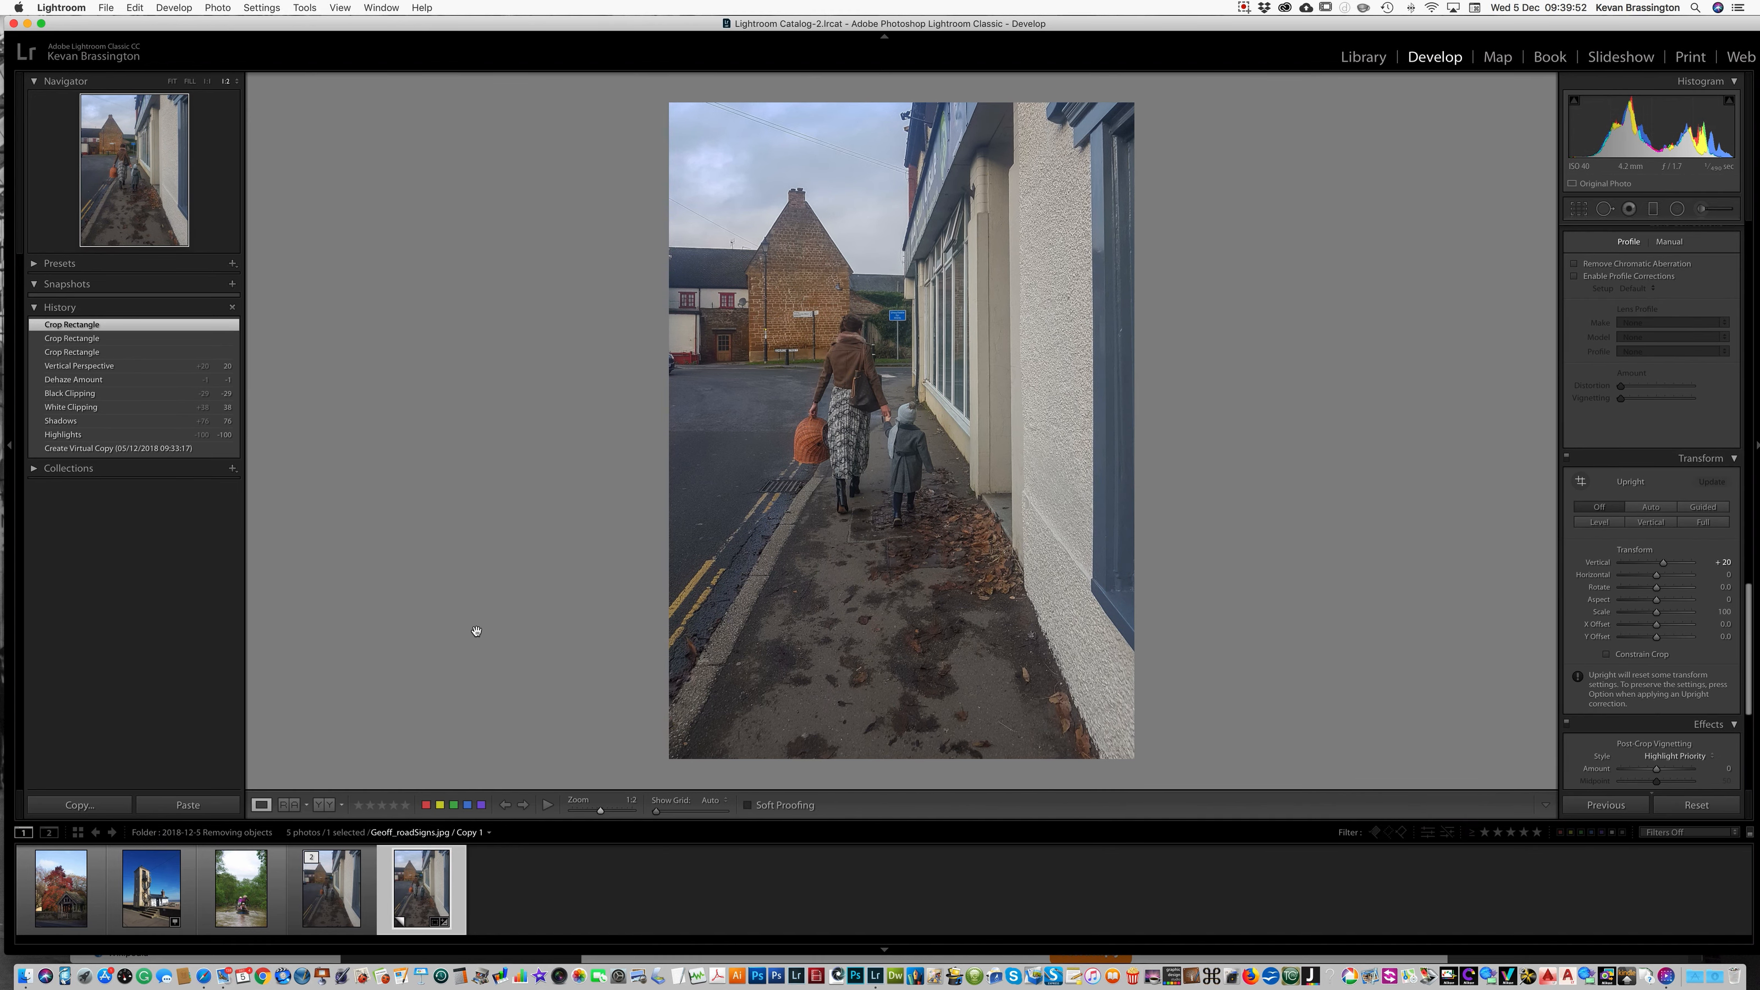
- Compare the edited photo with its original in the Before & After layouts and return to the single view
{"action": "left_click", "coordinate": [326, 806]}
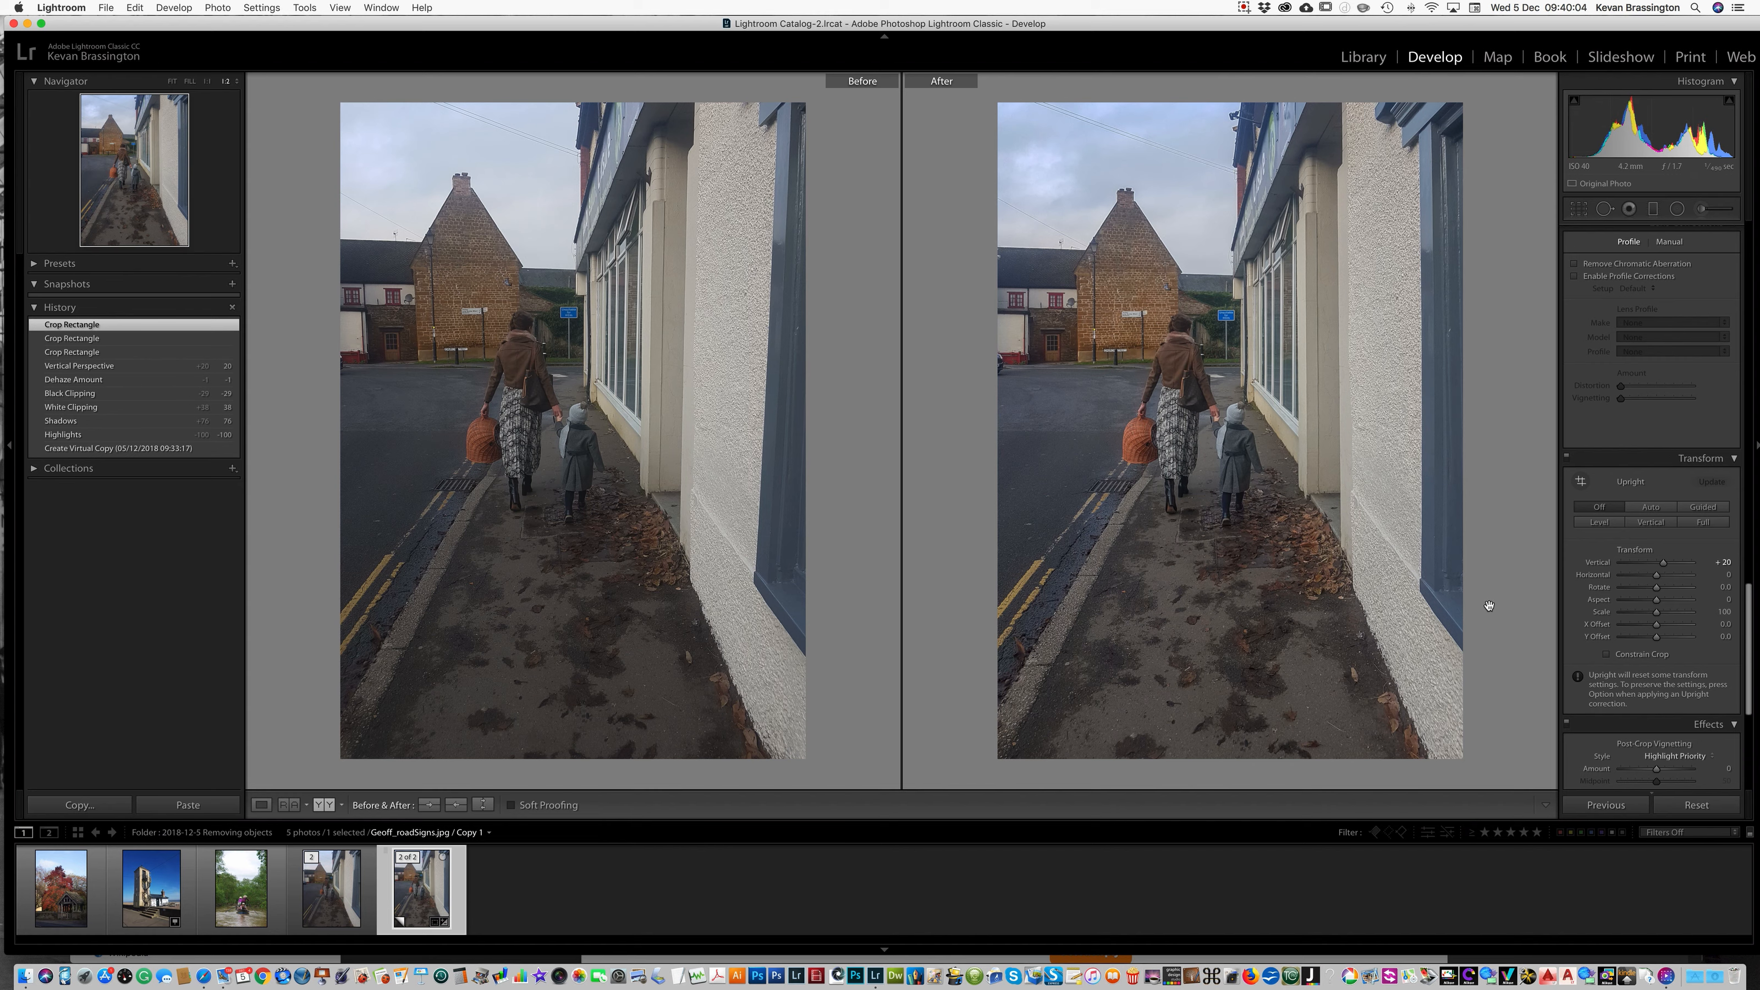
{"action": "left_click", "coordinate": [323, 806]}
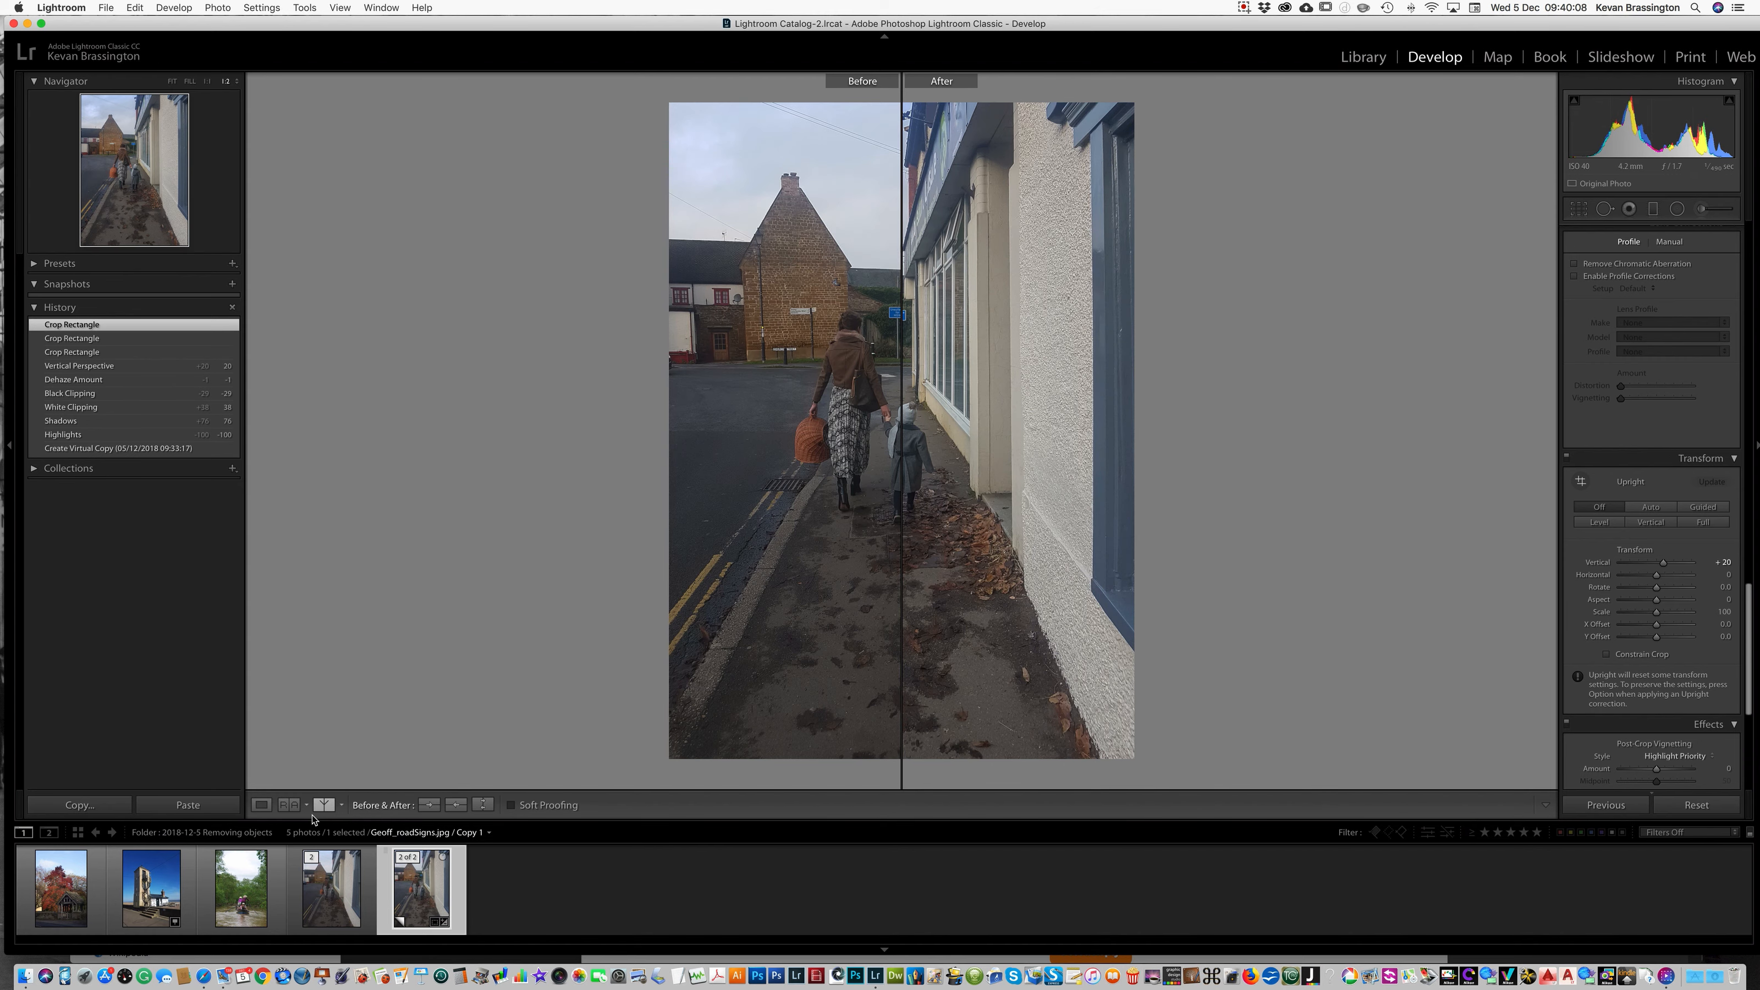
{"action": "left_click", "coordinate": [330, 807]}
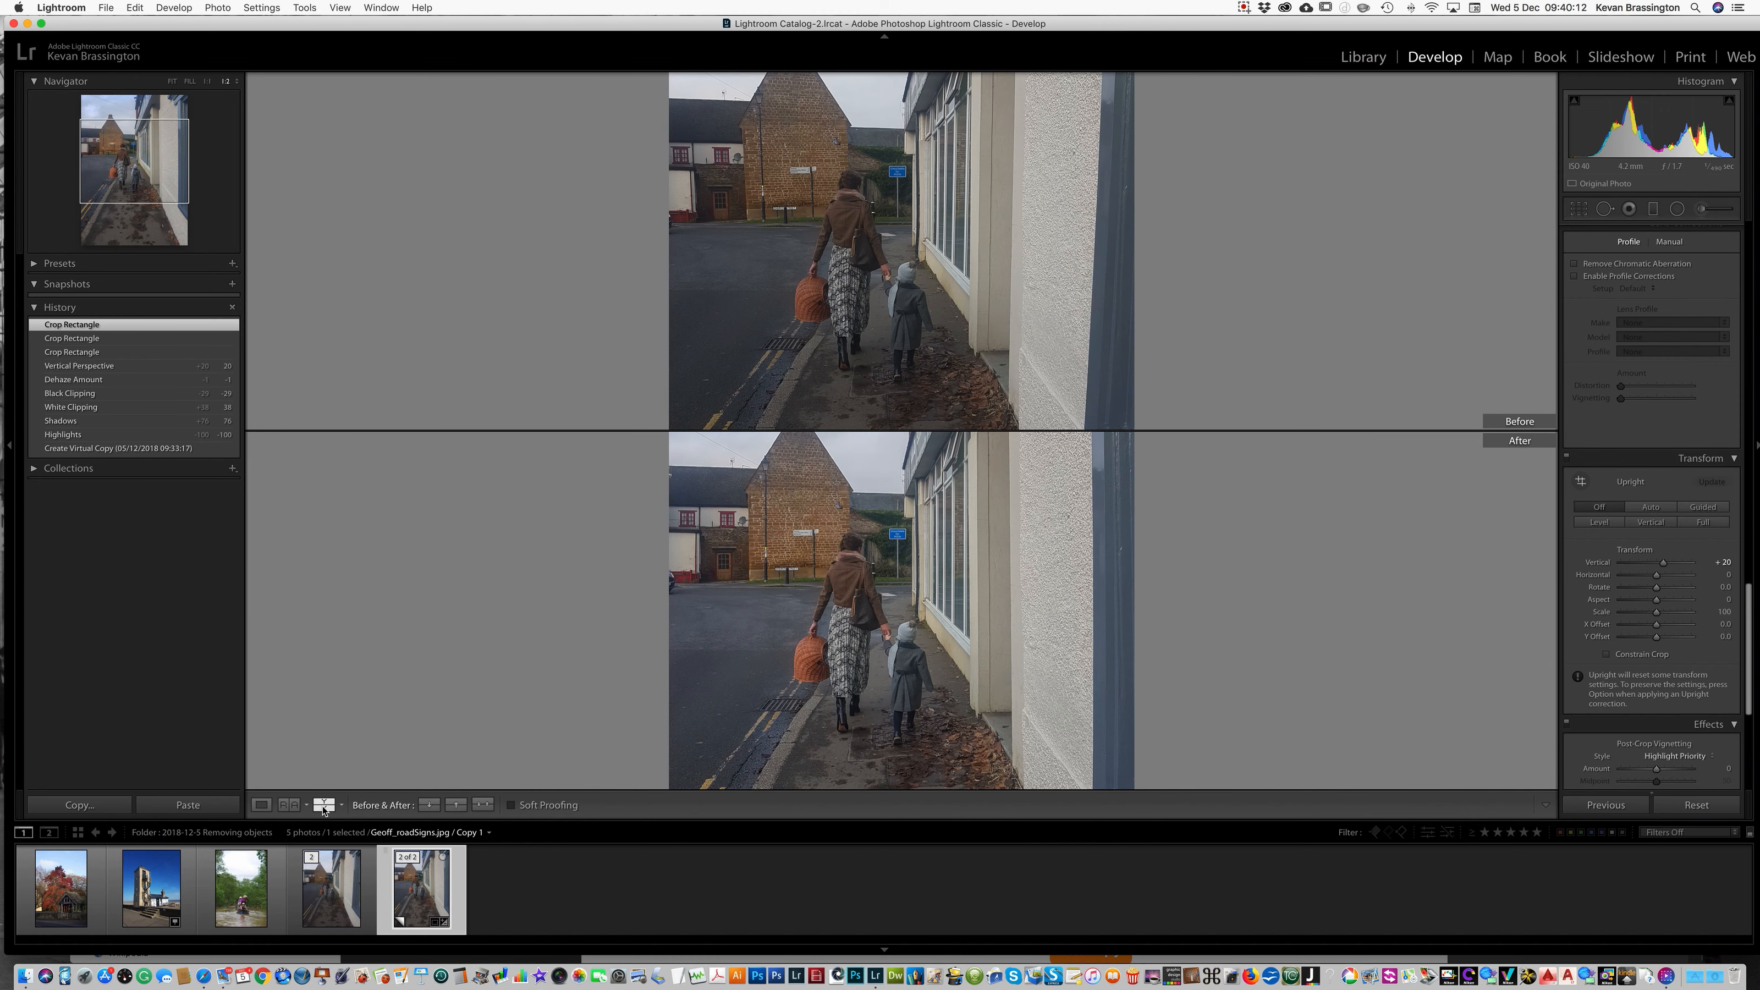
{"action": "left_click", "coordinate": [323, 806]}
{"action": "left_click", "coordinate": [322, 806]}
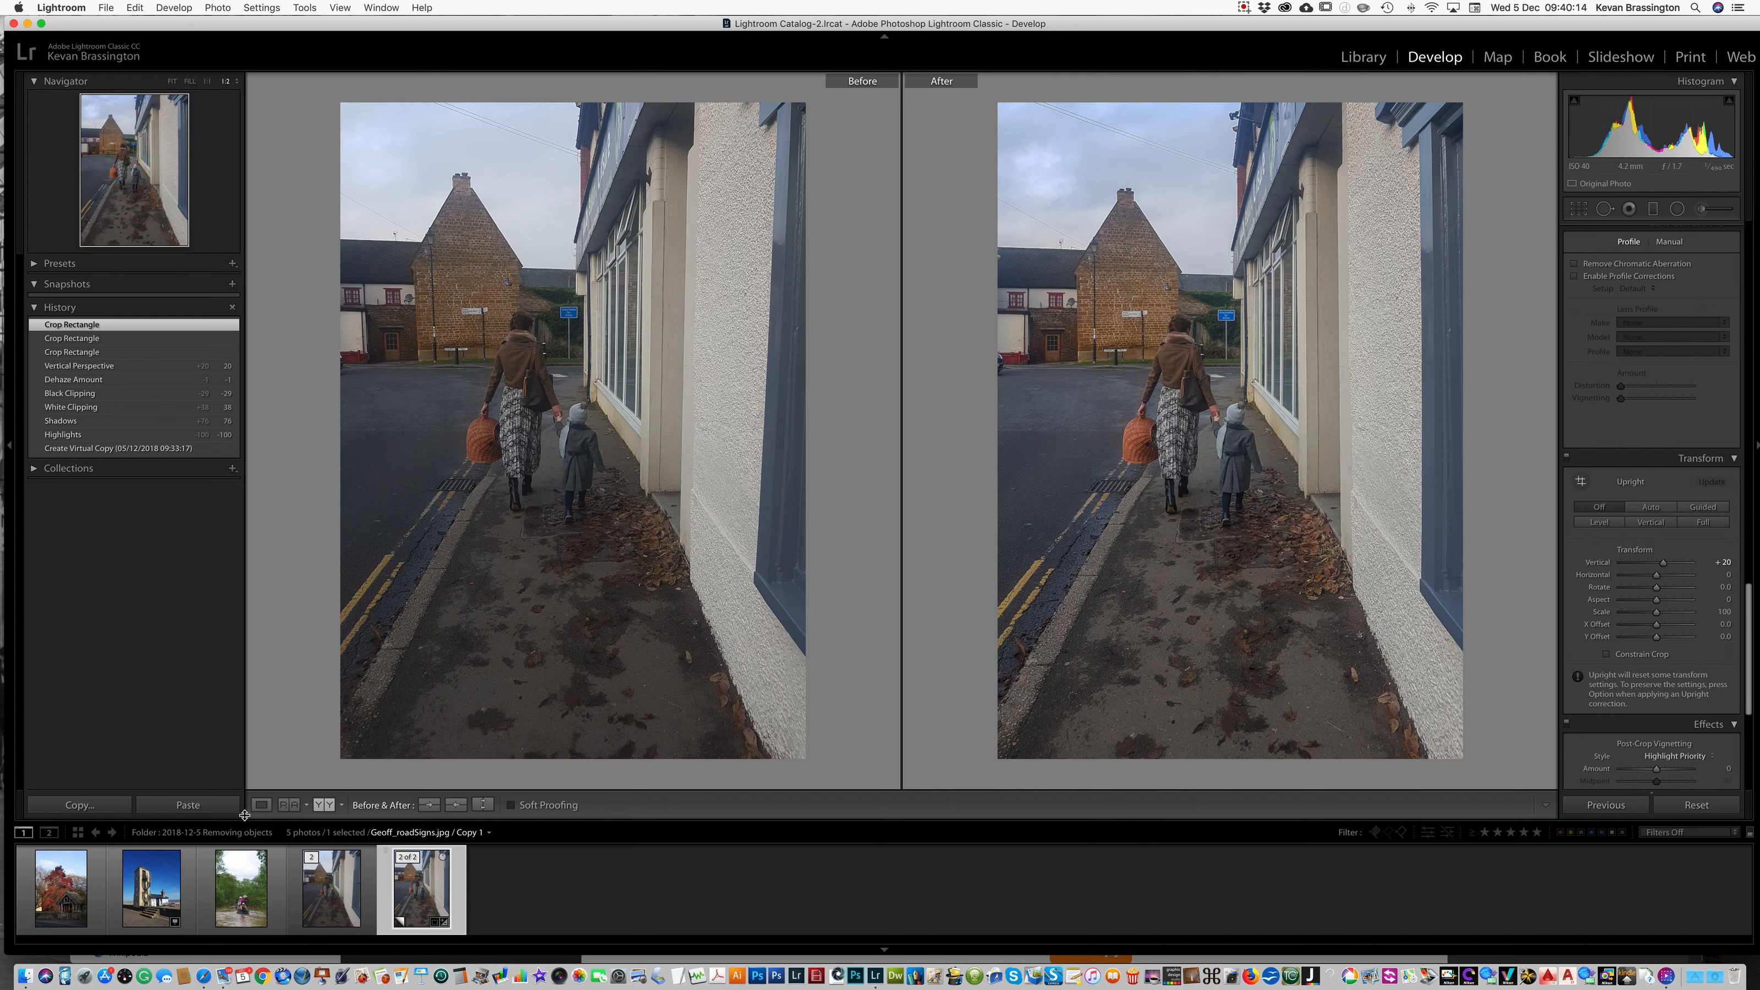
{"action": "left_click", "coordinate": [261, 806]}
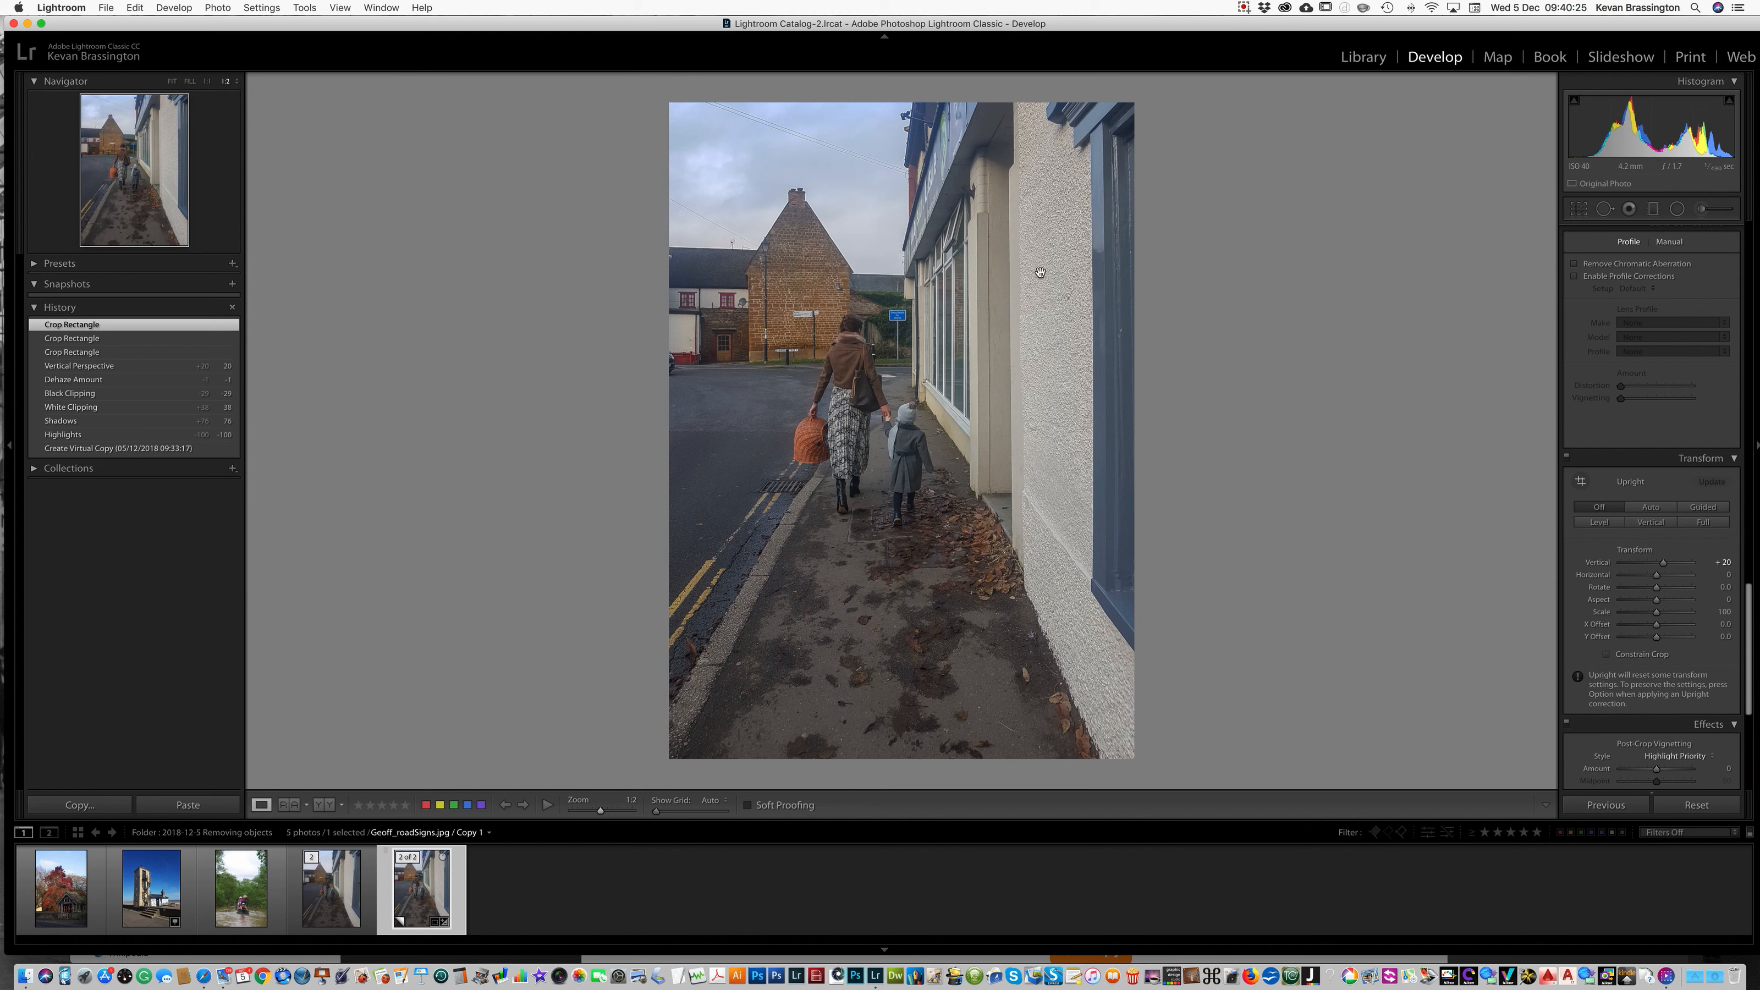
- Magnify the photo to 3:1 and centre it on the blue road sign next to the woman
{"action": "left_click", "coordinate": [899, 318]}
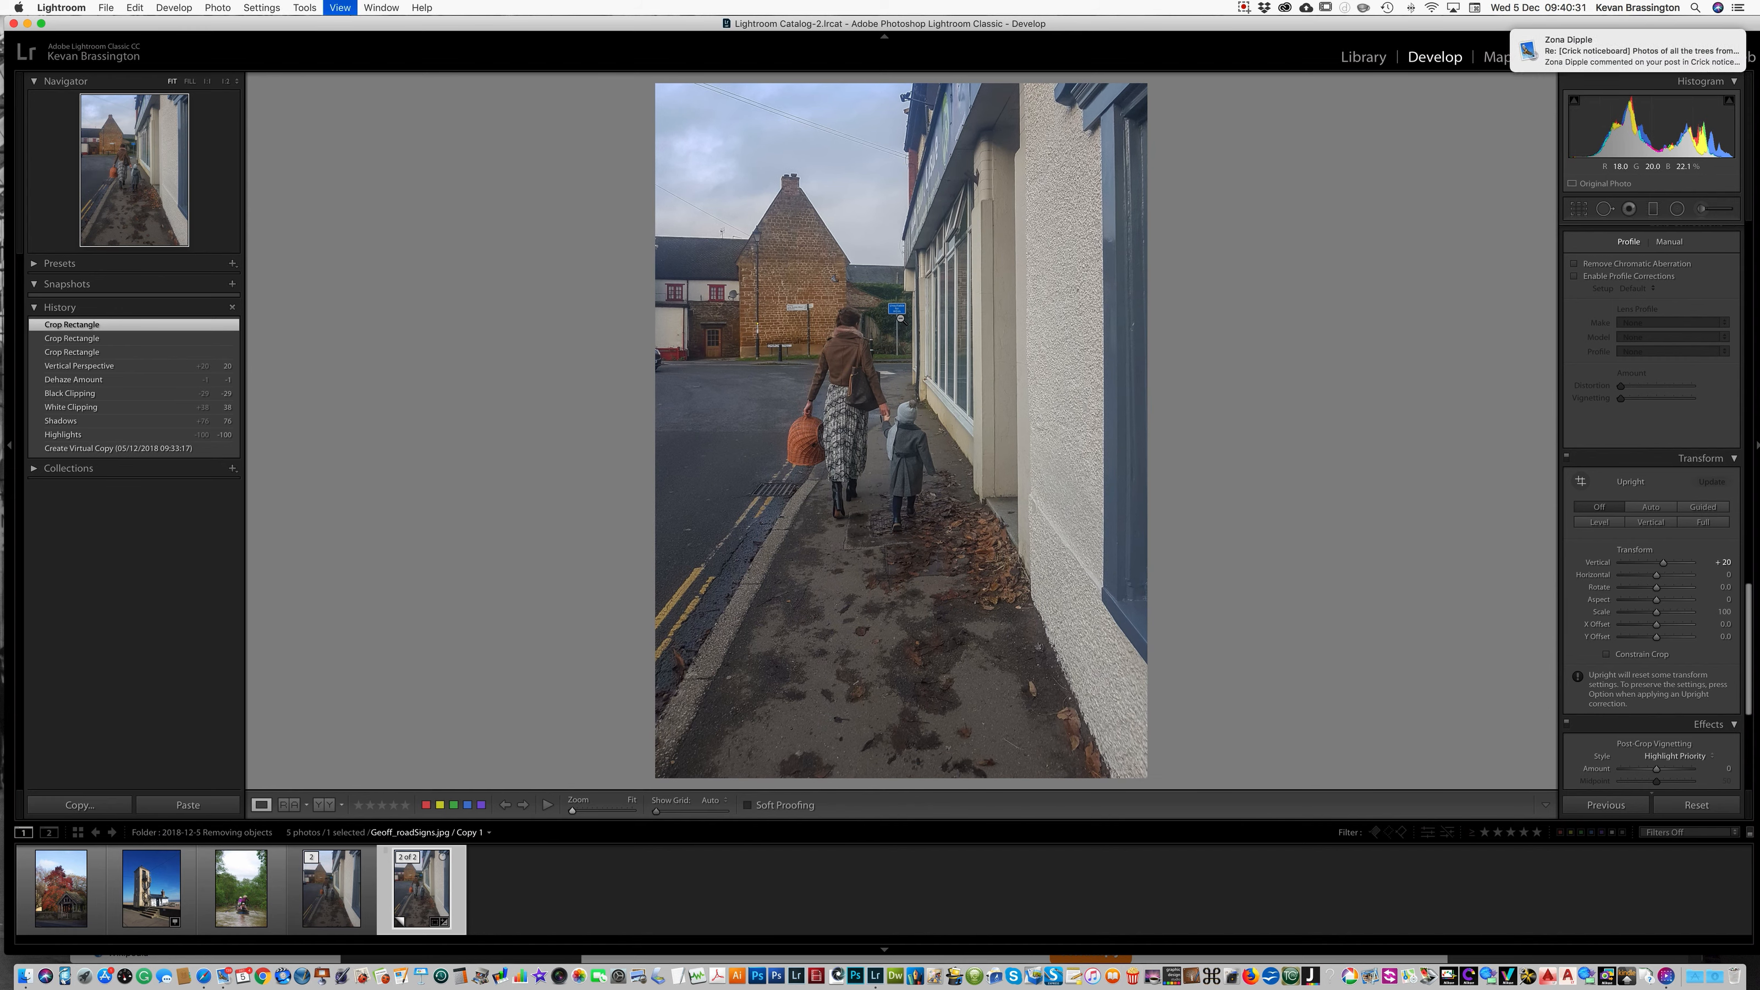
{"action": "left_click", "coordinate": [901, 317]}
{"action": "left_click", "coordinate": [899, 318]}
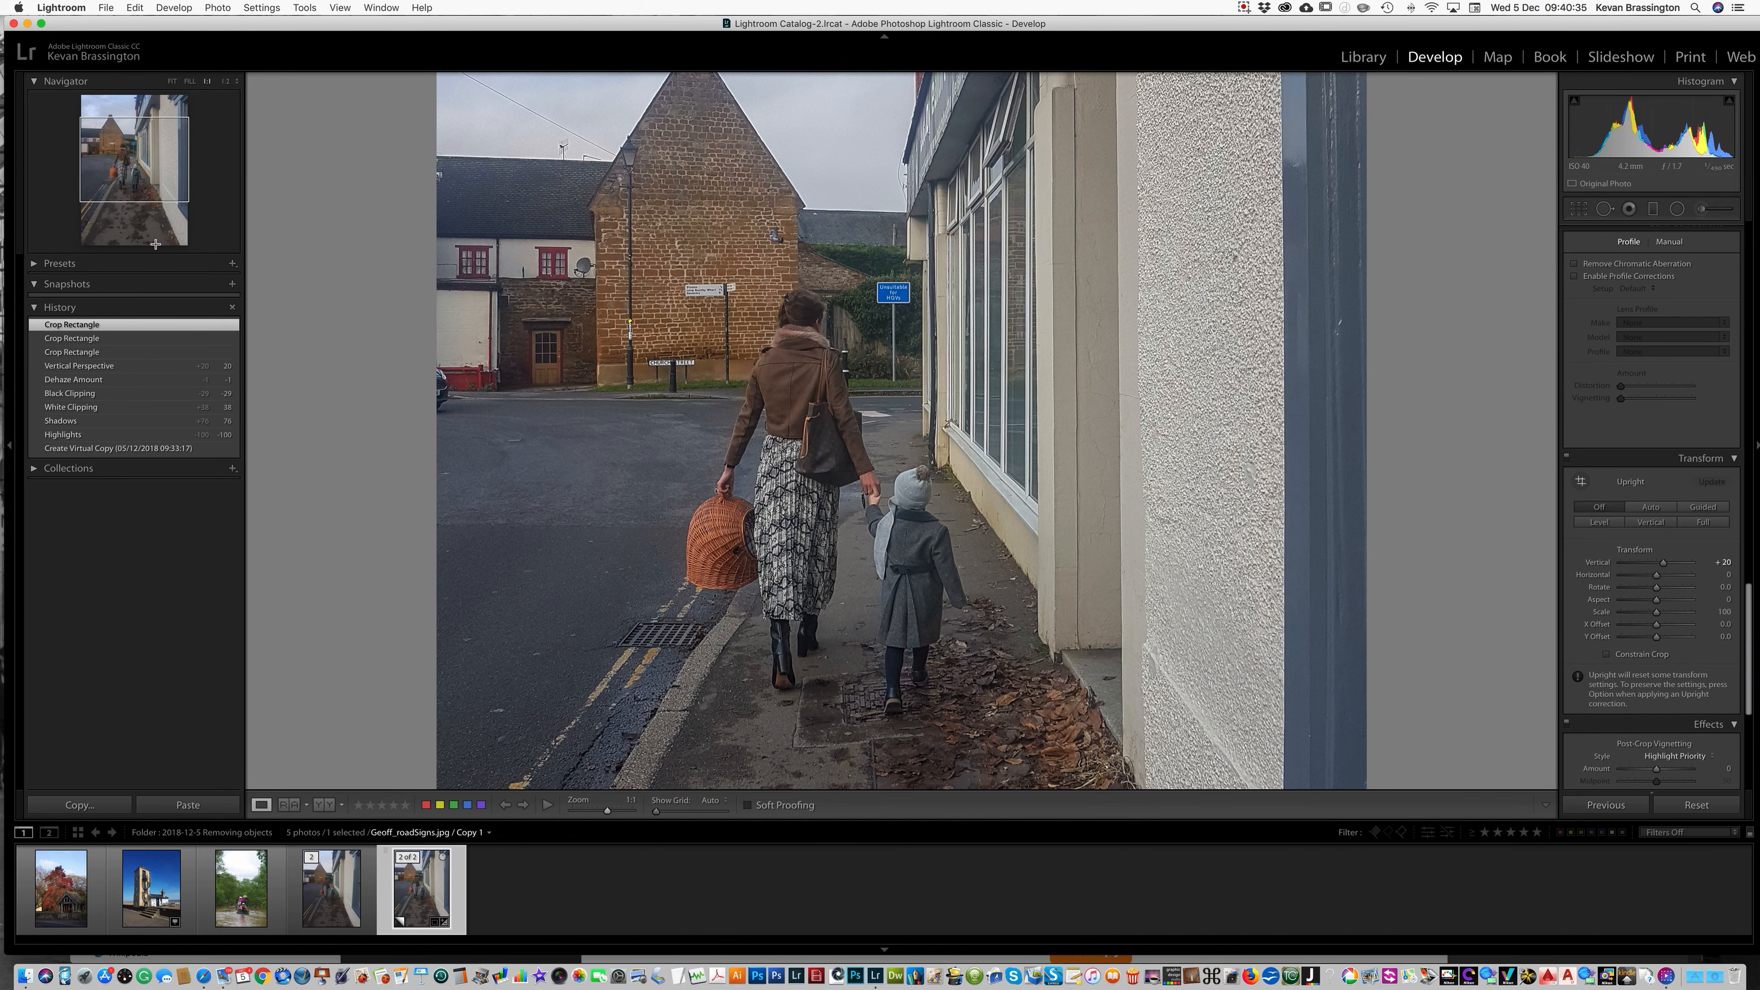
{"action": "left_click_drag", "start_coordinate": [119, 168], "coordinate": [149, 149]}
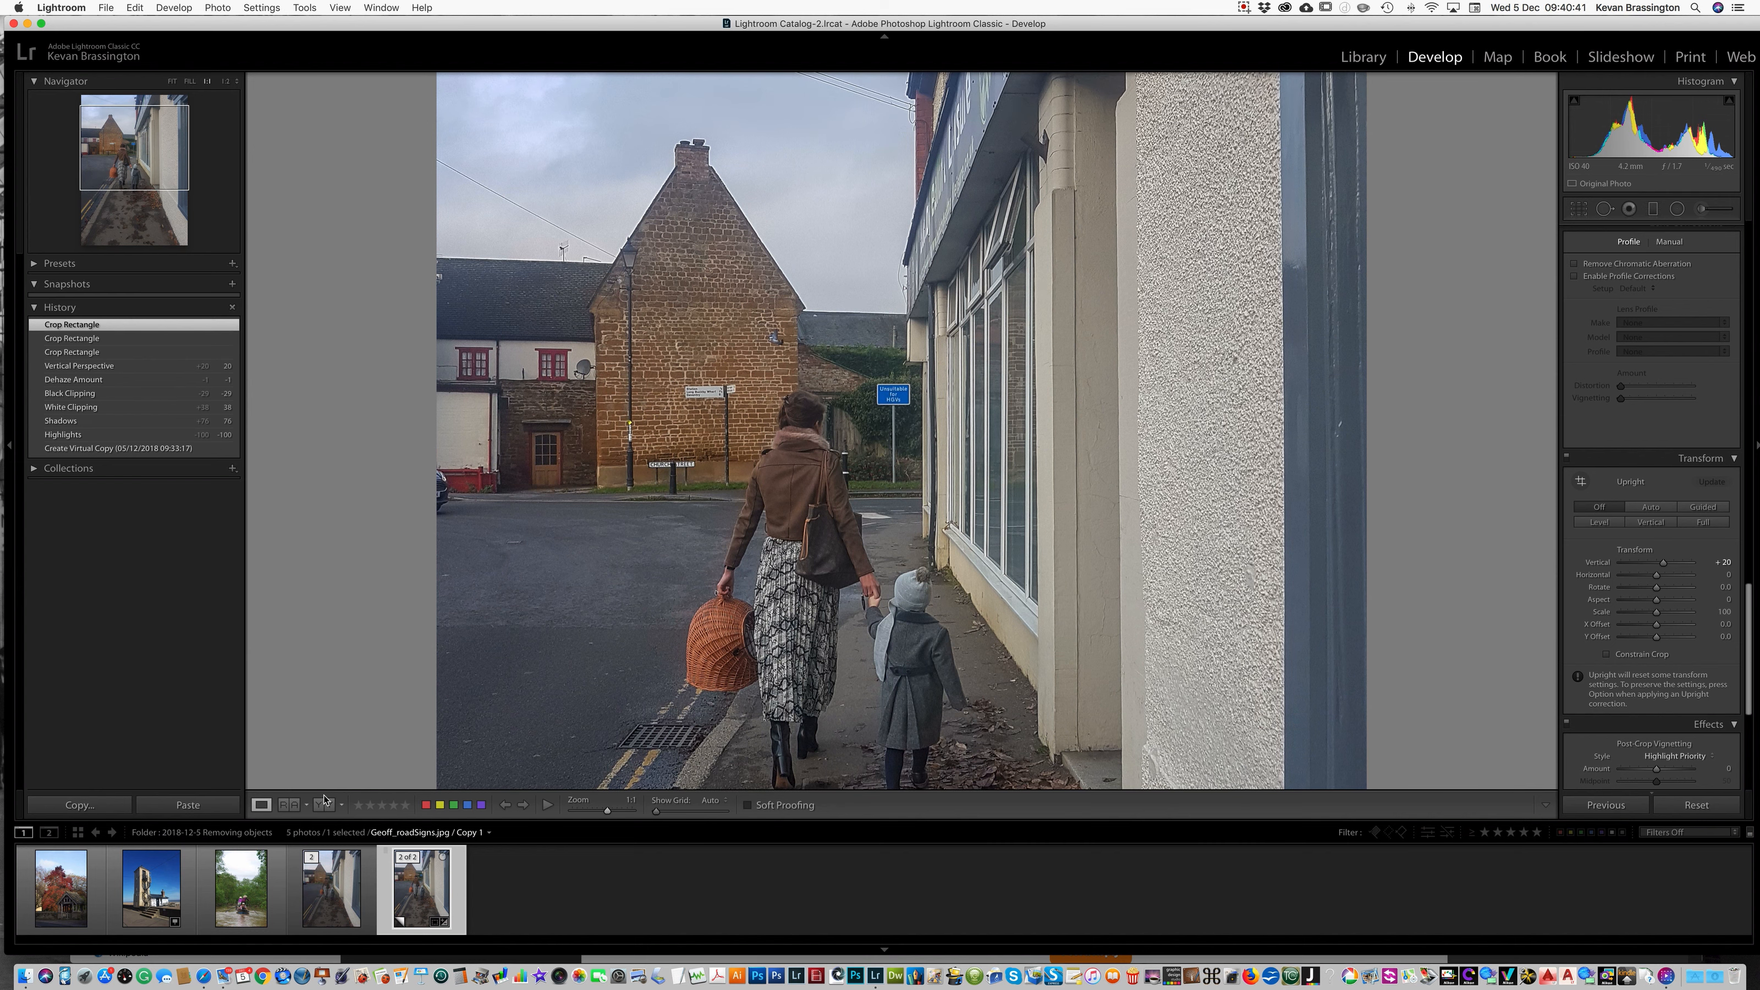
{"action": "left_click", "coordinate": [225, 82]}
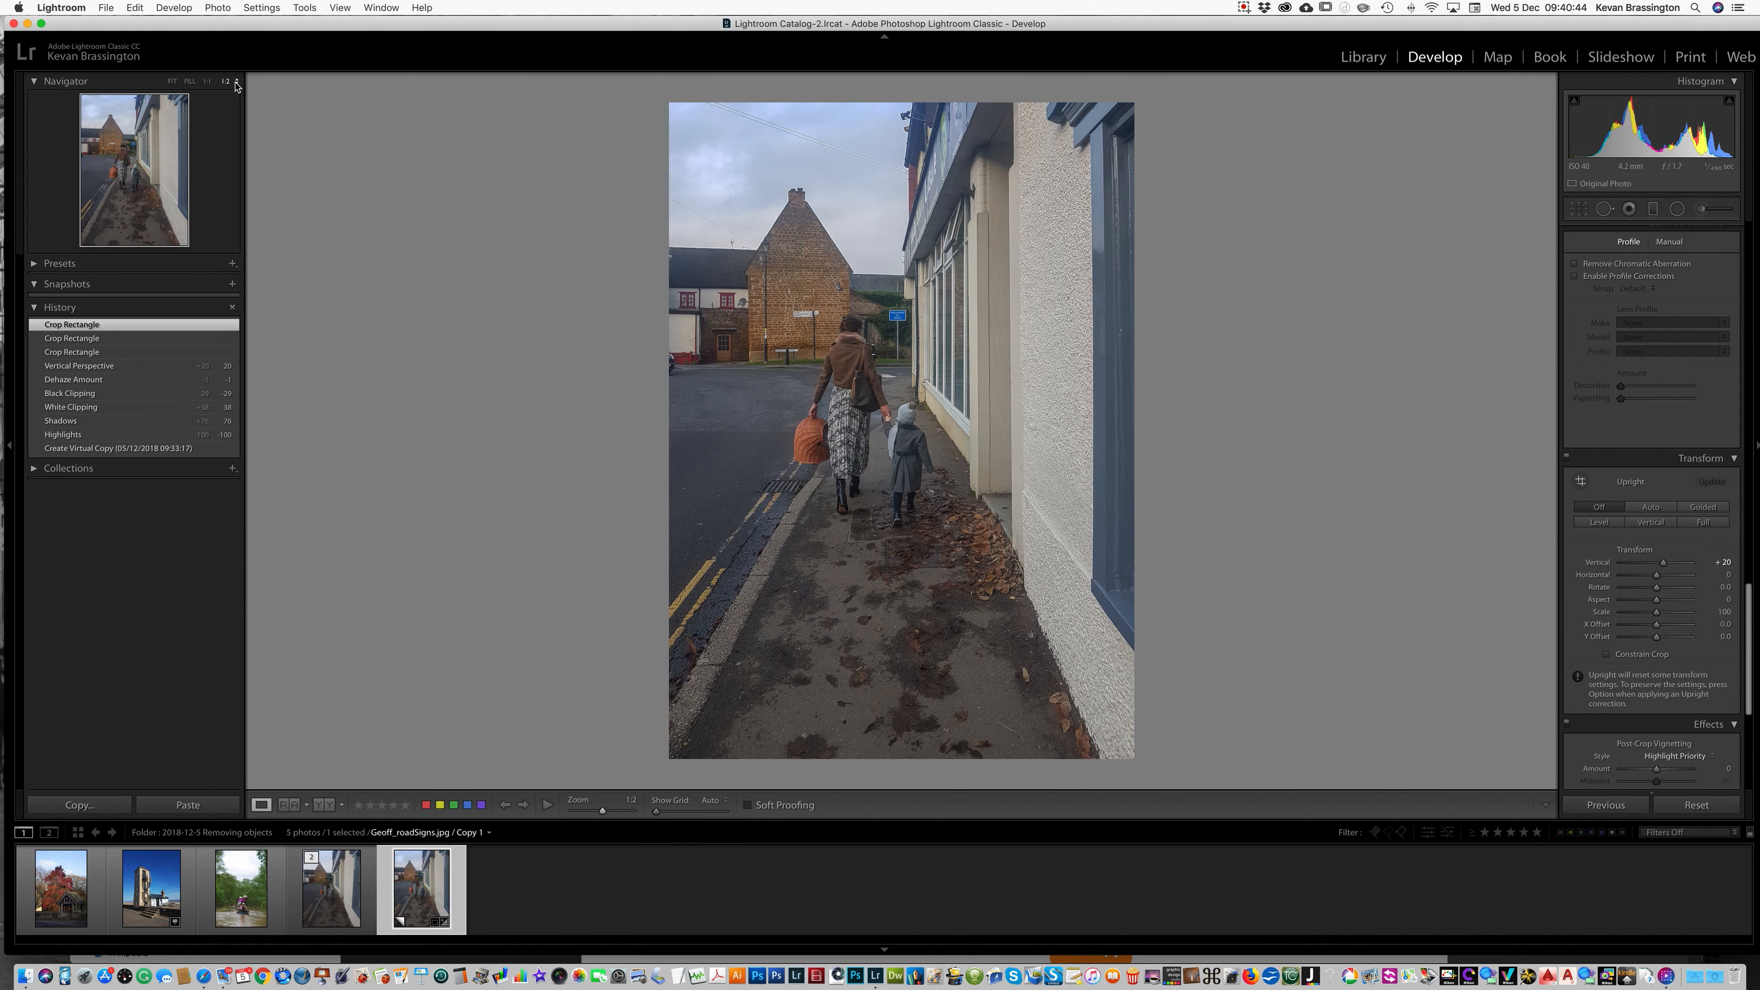
{"action": "left_click", "coordinate": [236, 84]}
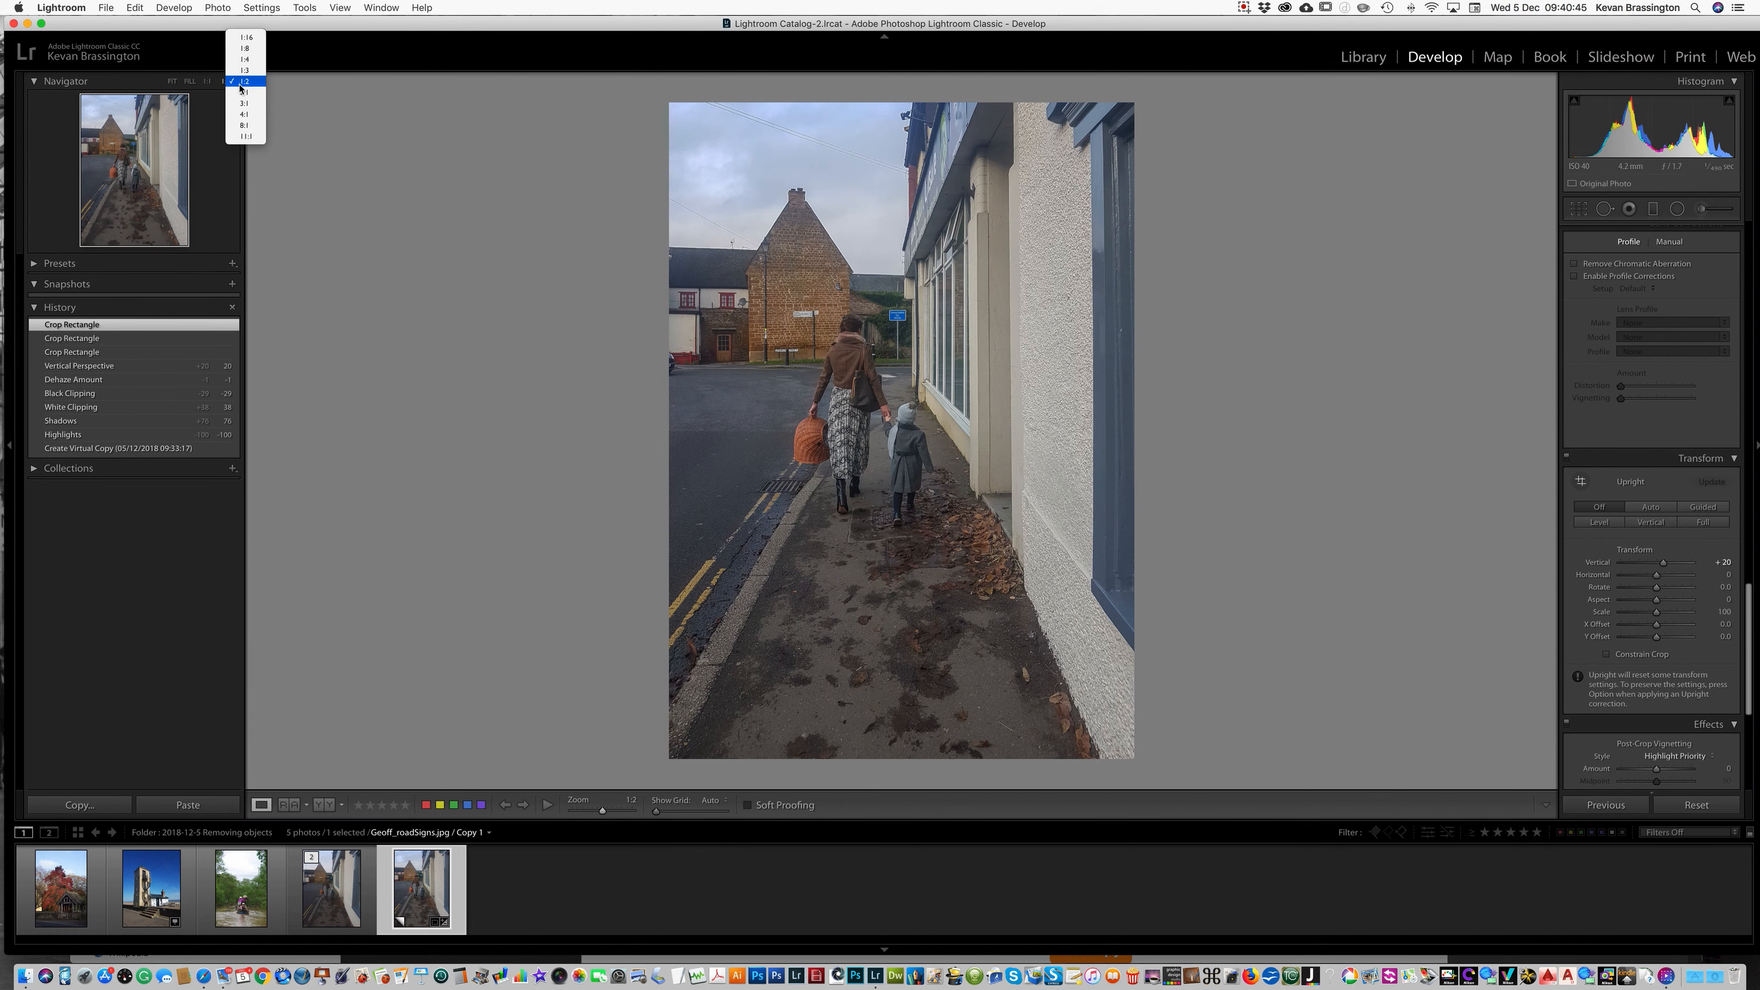
{"action": "left_click", "coordinate": [246, 118]}
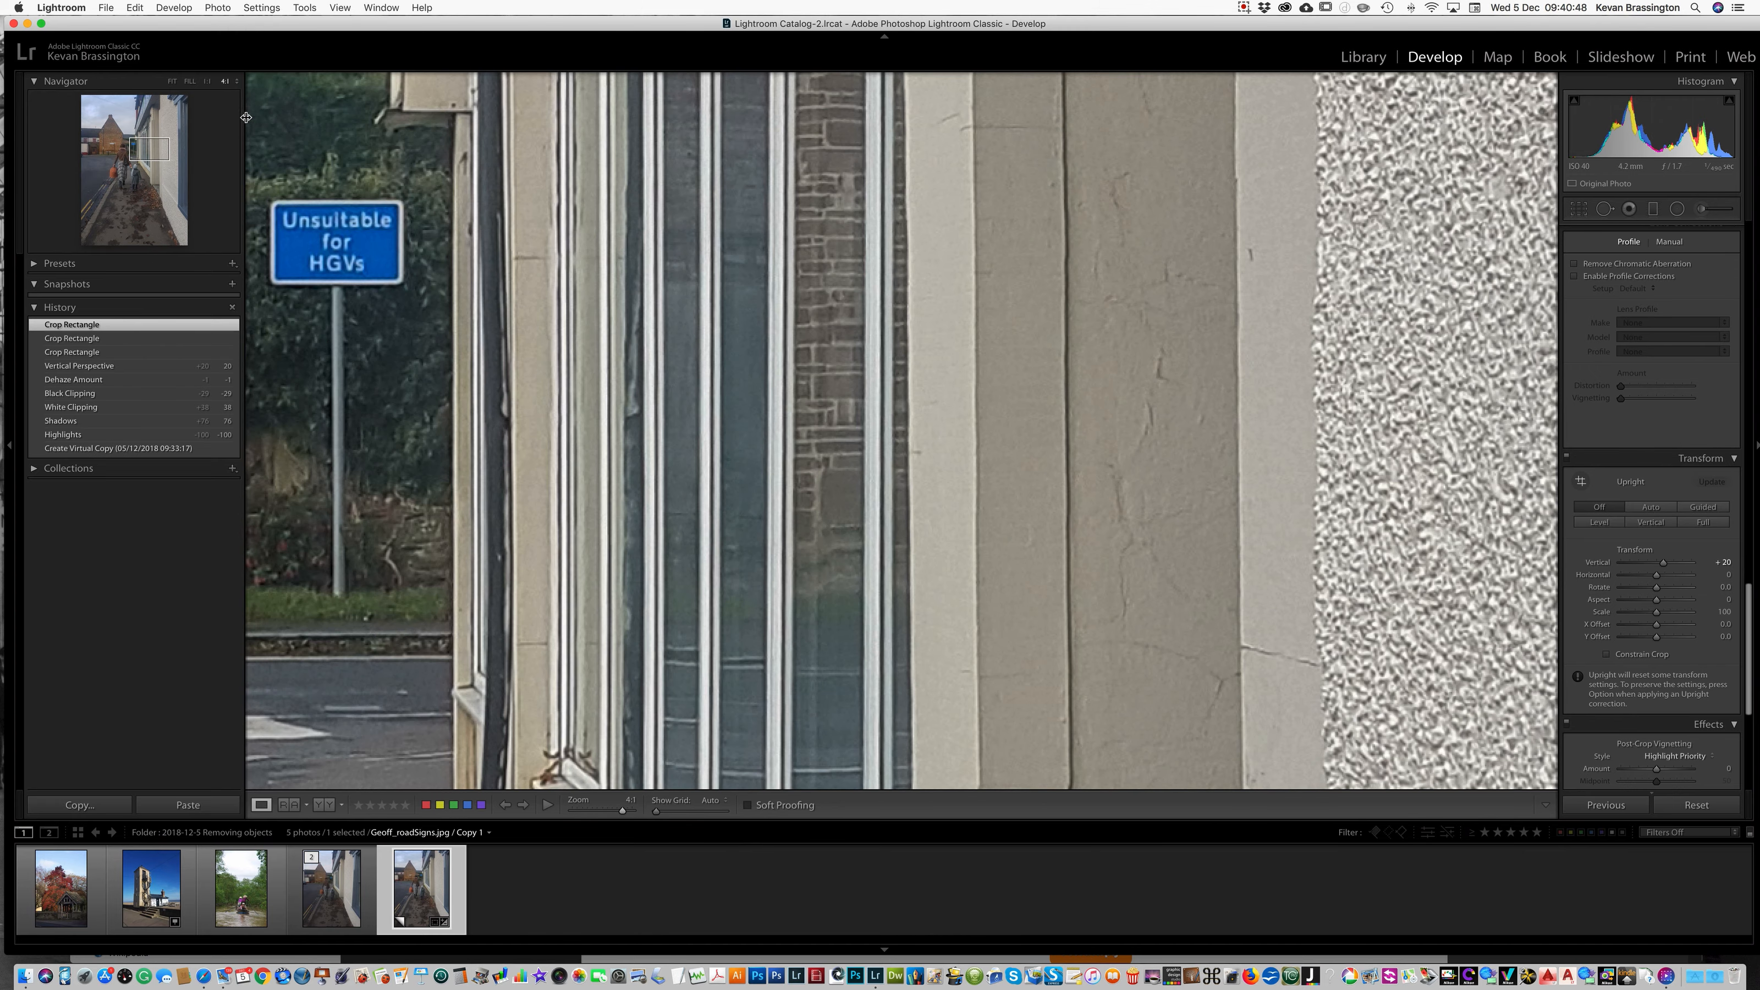
{"action": "left_click", "coordinate": [237, 82]}
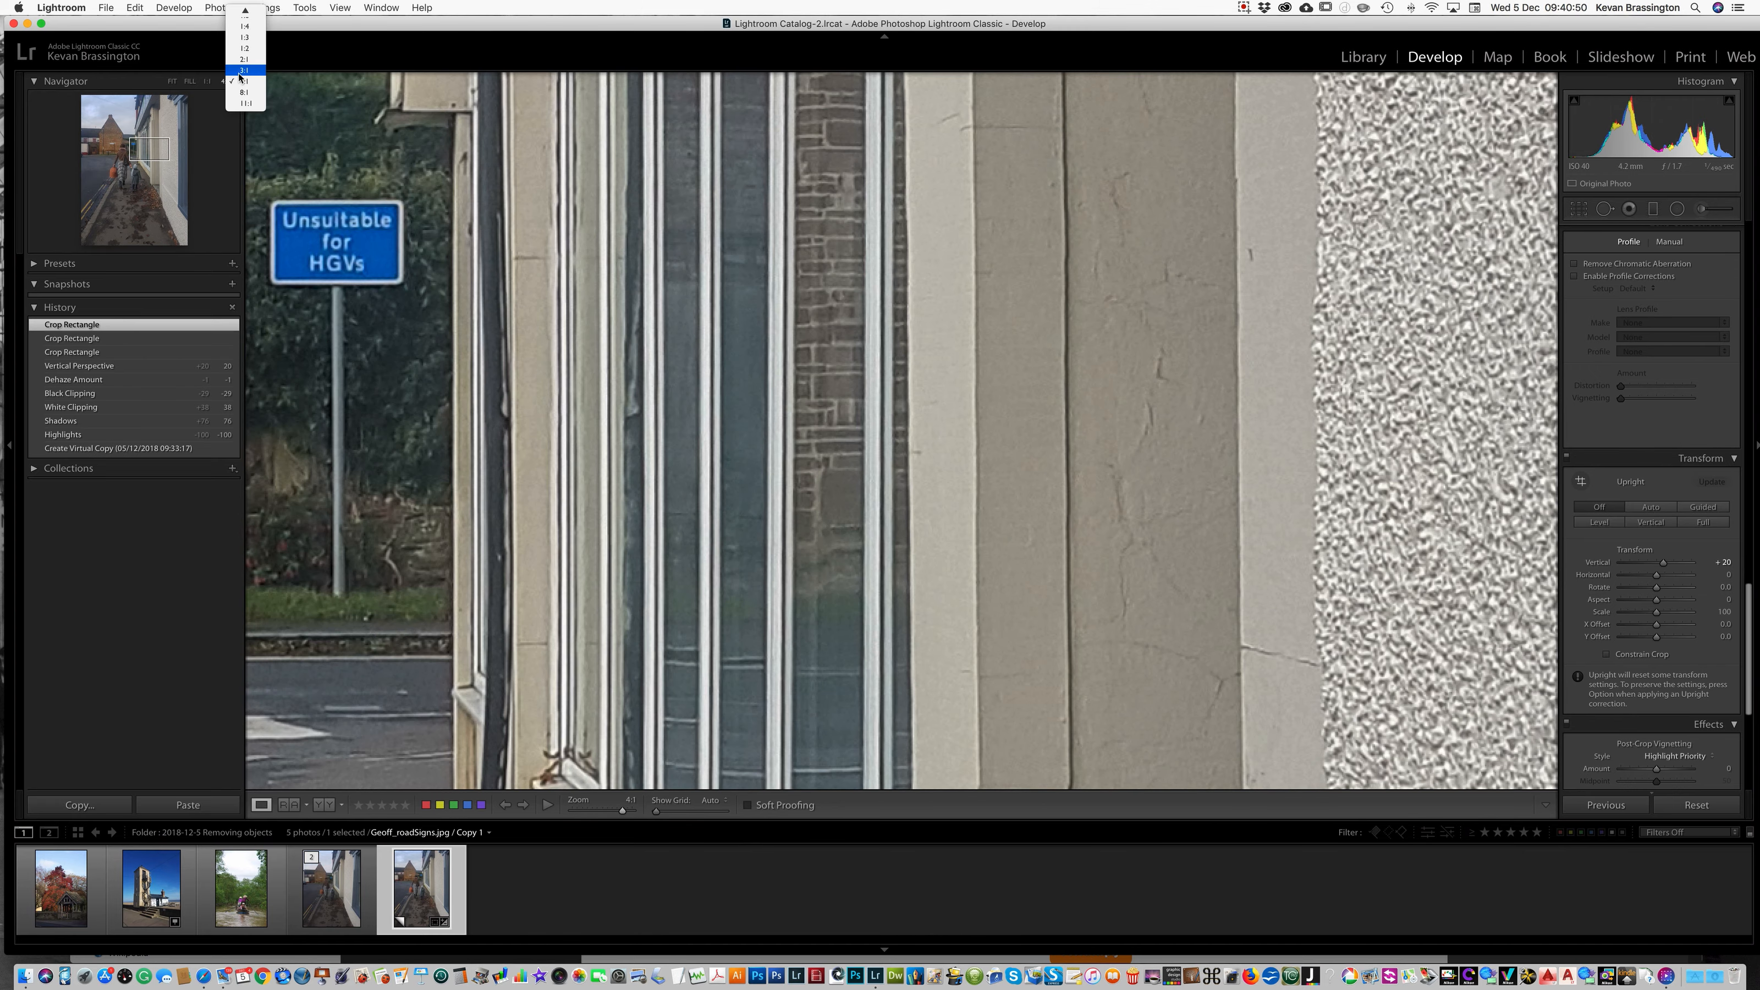
{"action": "left_click", "coordinate": [241, 72]}
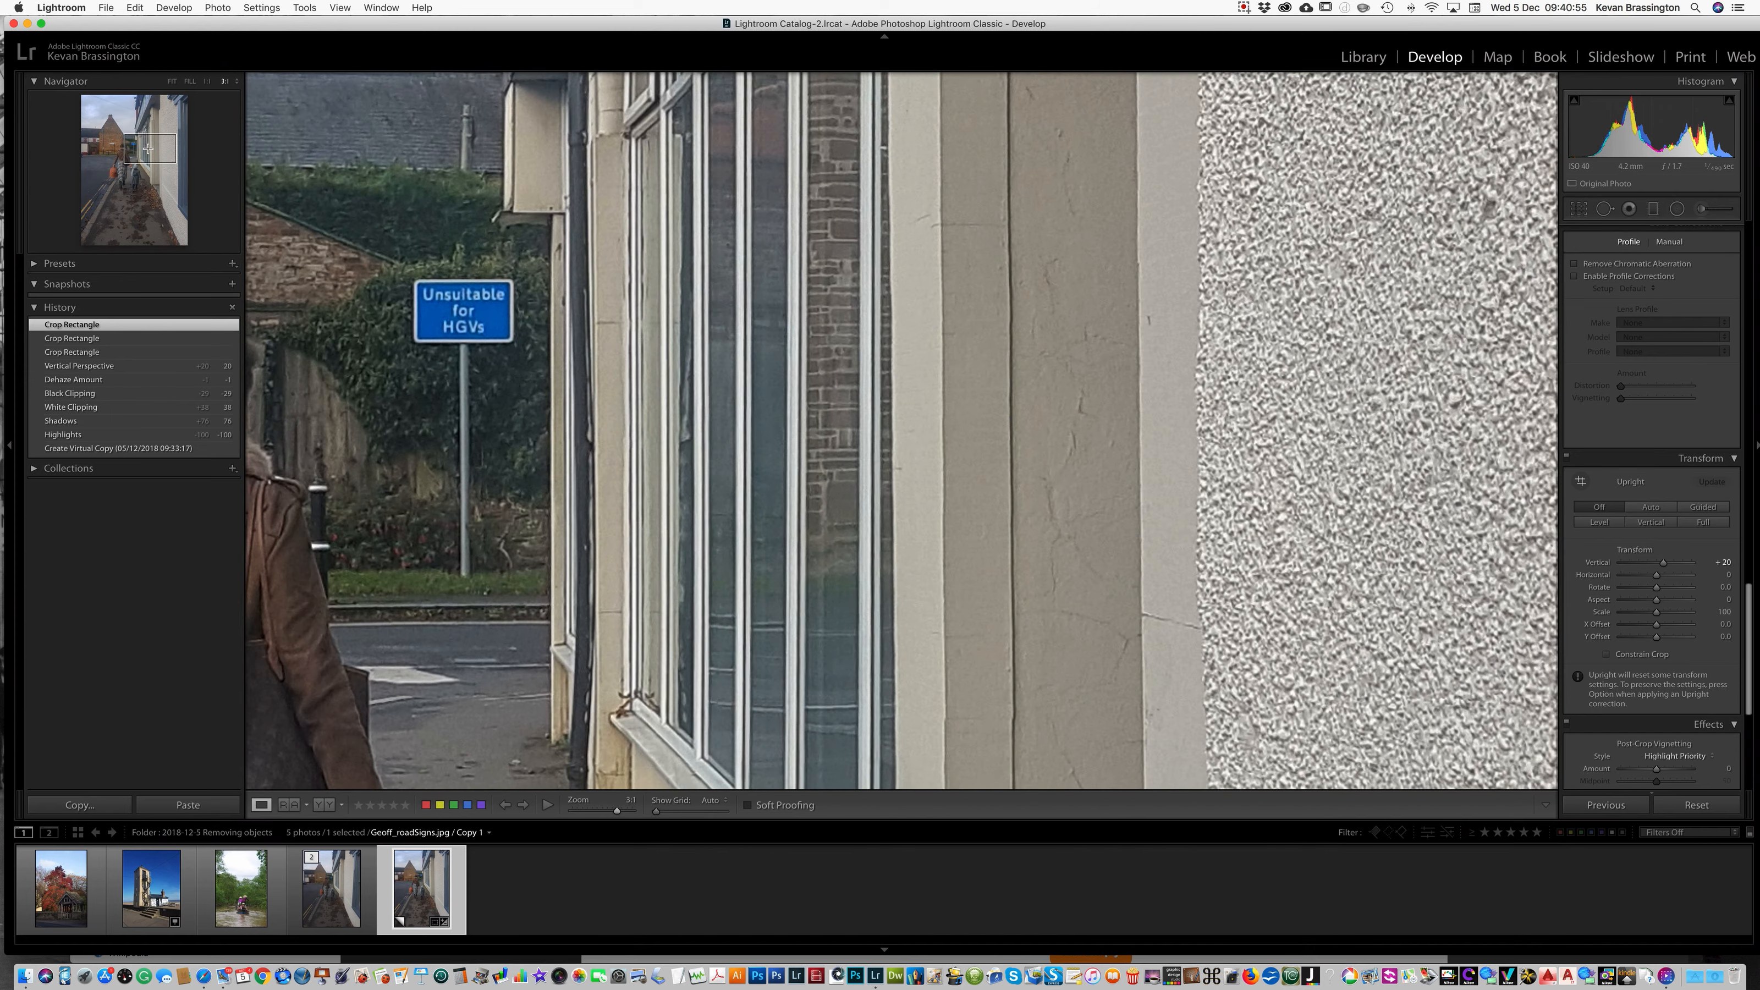
{"action": "left_click_drag", "start_coordinate": [148, 148], "coordinate": [137, 146]}
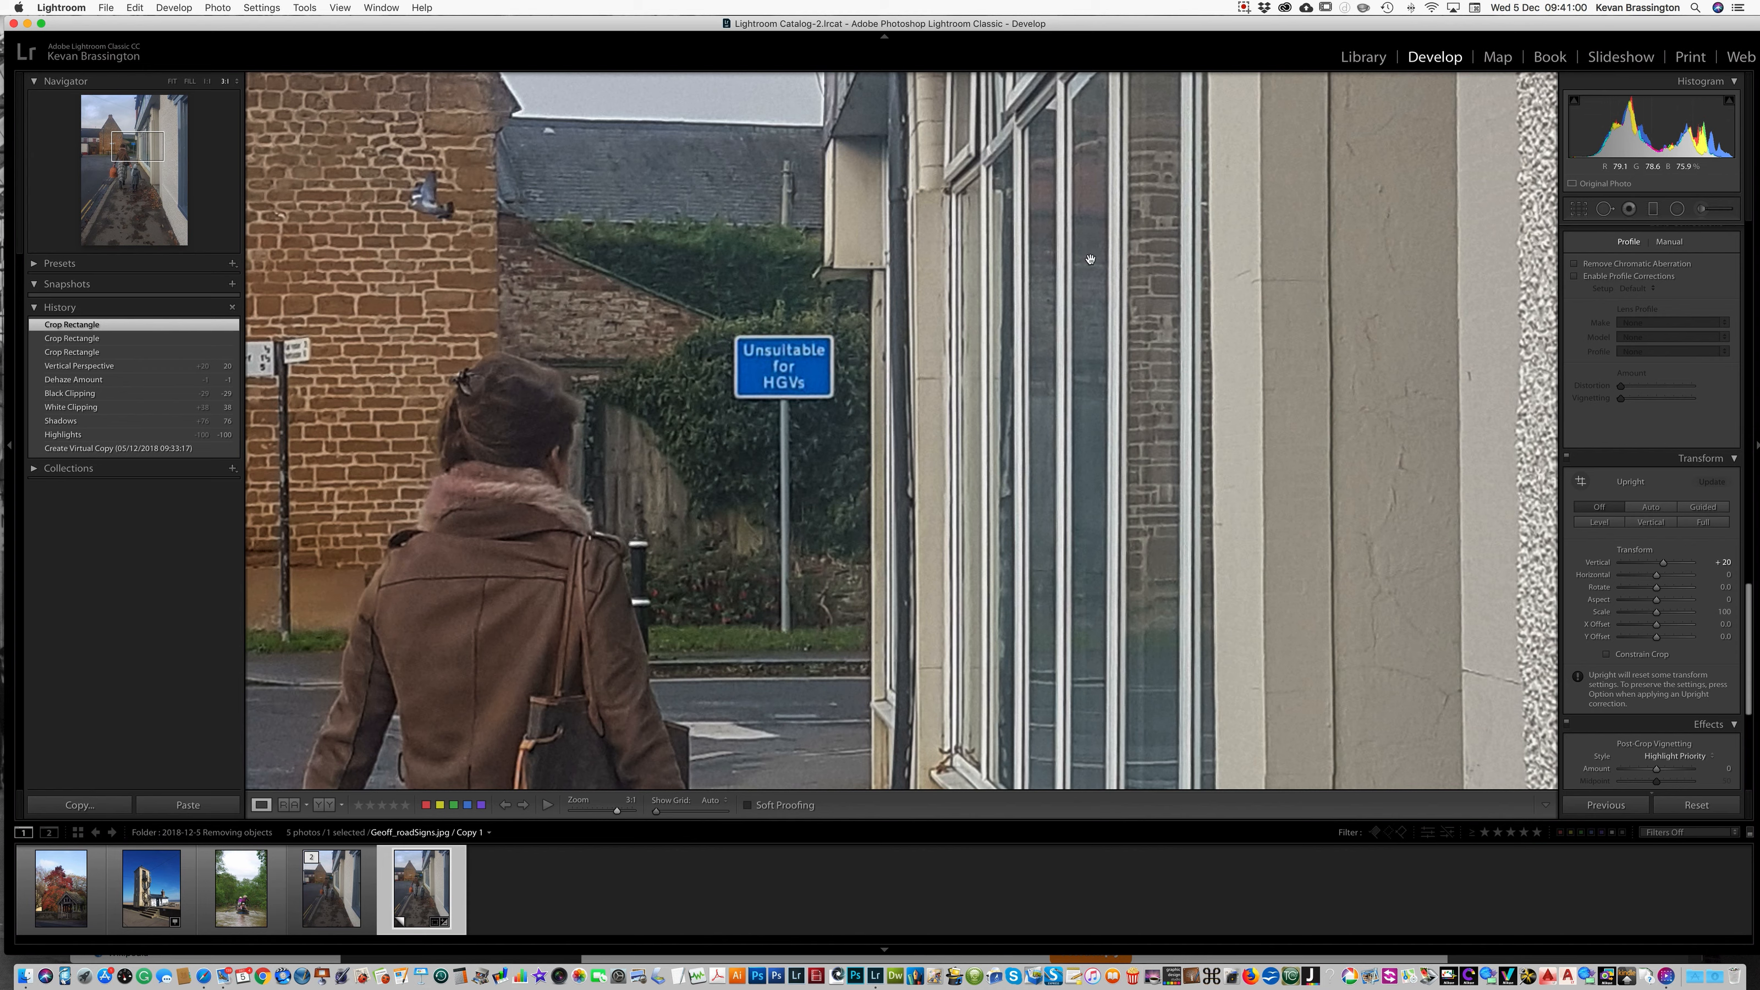
- Heal around the edge of the blue "Unsuitable for HGVs" sign with Spot Removal at size 34, feather 44 and opacity 100
{"action": "left_click", "coordinate": [1605, 209]}
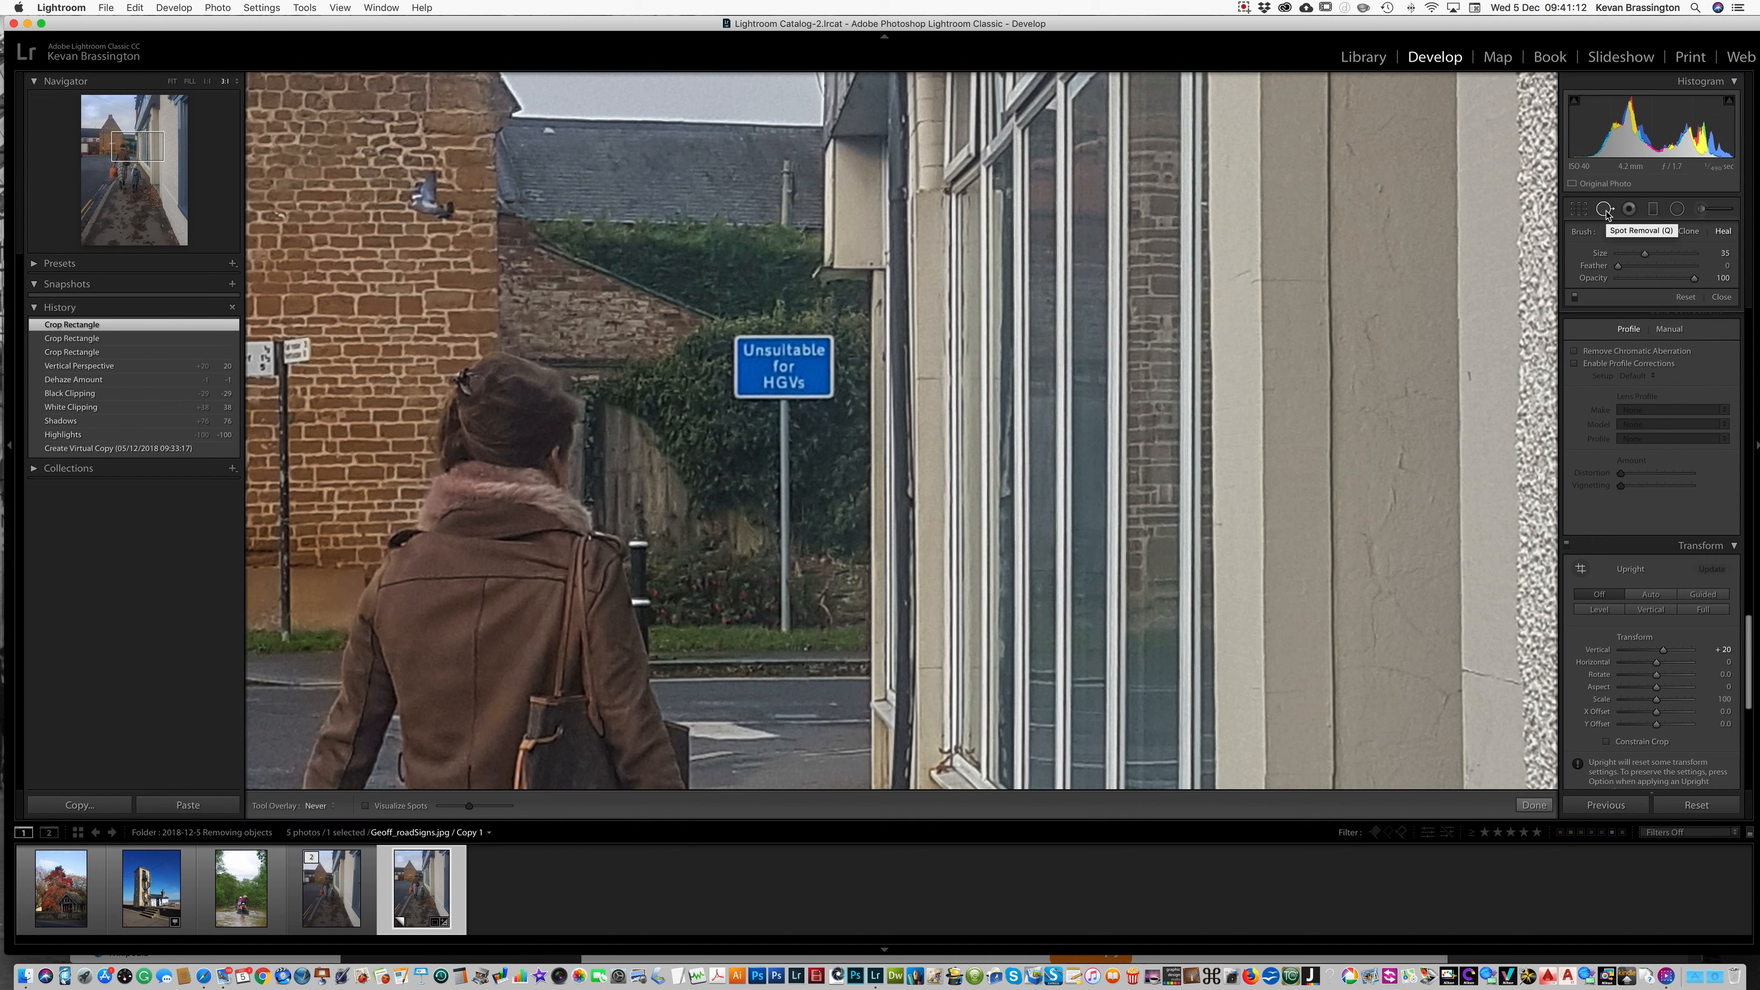
{"action": "scroll", "coordinate": [791, 275], "scroll_direction": "up", "scroll_amount": 4}
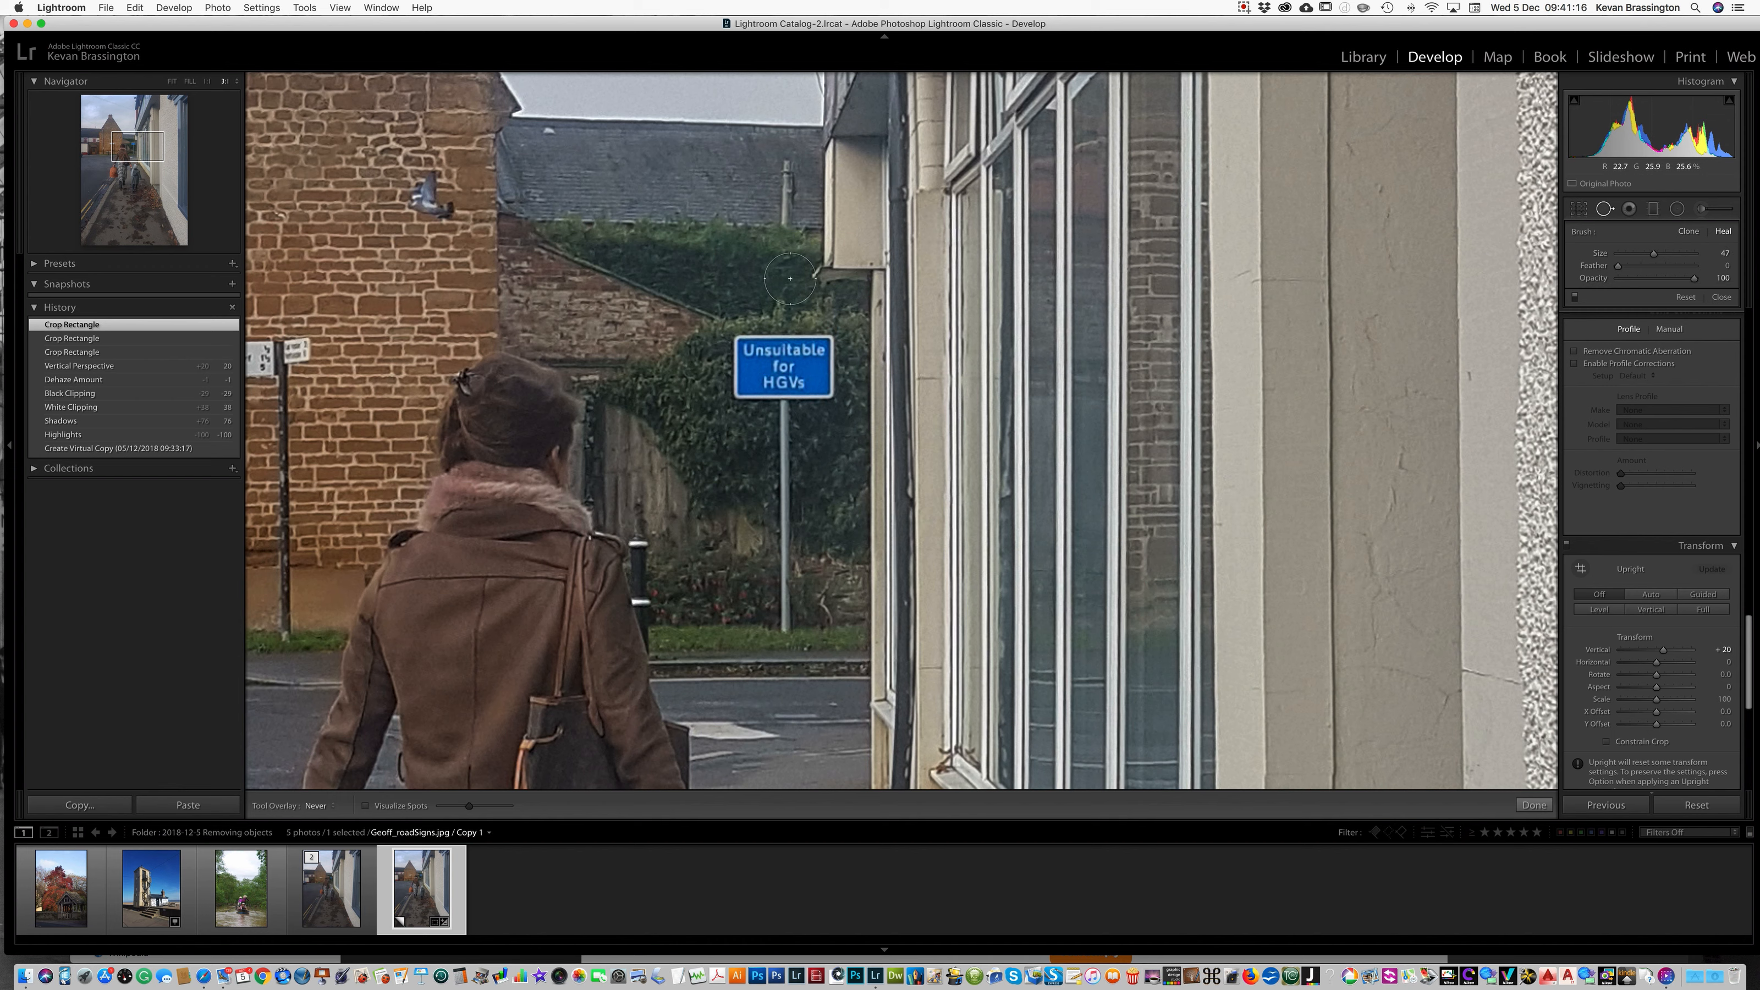
{"action": "scroll", "coordinate": [789, 278], "scroll_direction": "down", "scroll_amount": 5}
{"action": "scroll", "coordinate": [790, 278], "scroll_direction": "up", "scroll_amount": 3}
{"action": "left_click_drag", "start_coordinate": [1618, 266], "coordinate": [1652, 266]}
{"action": "scroll", "coordinate": [779, 278], "scroll_direction": "up", "scroll_amount": 3}
{"action": "scroll", "coordinate": [701, 278], "scroll_direction": "up", "scroll_amount": 3}
{"action": "scroll", "coordinate": [701, 278], "scroll_direction": "down", "scroll_amount": 5}
{"action": "scroll", "coordinate": [741, 348], "scroll_direction": "down", "scroll_amount": 2}
{"action": "mouse_move", "coordinate": [737, 341]}
{"action": "left_mouse_down"}
{"action": "mouse_move", "coordinate": [825, 343]}
{"action": "mouse_move", "coordinate": [828, 390]}
{"action": "mouse_move", "coordinate": [728, 389]}
{"action": "mouse_move", "coordinate": [741, 358]}
{"action": "left_mouse_up"}
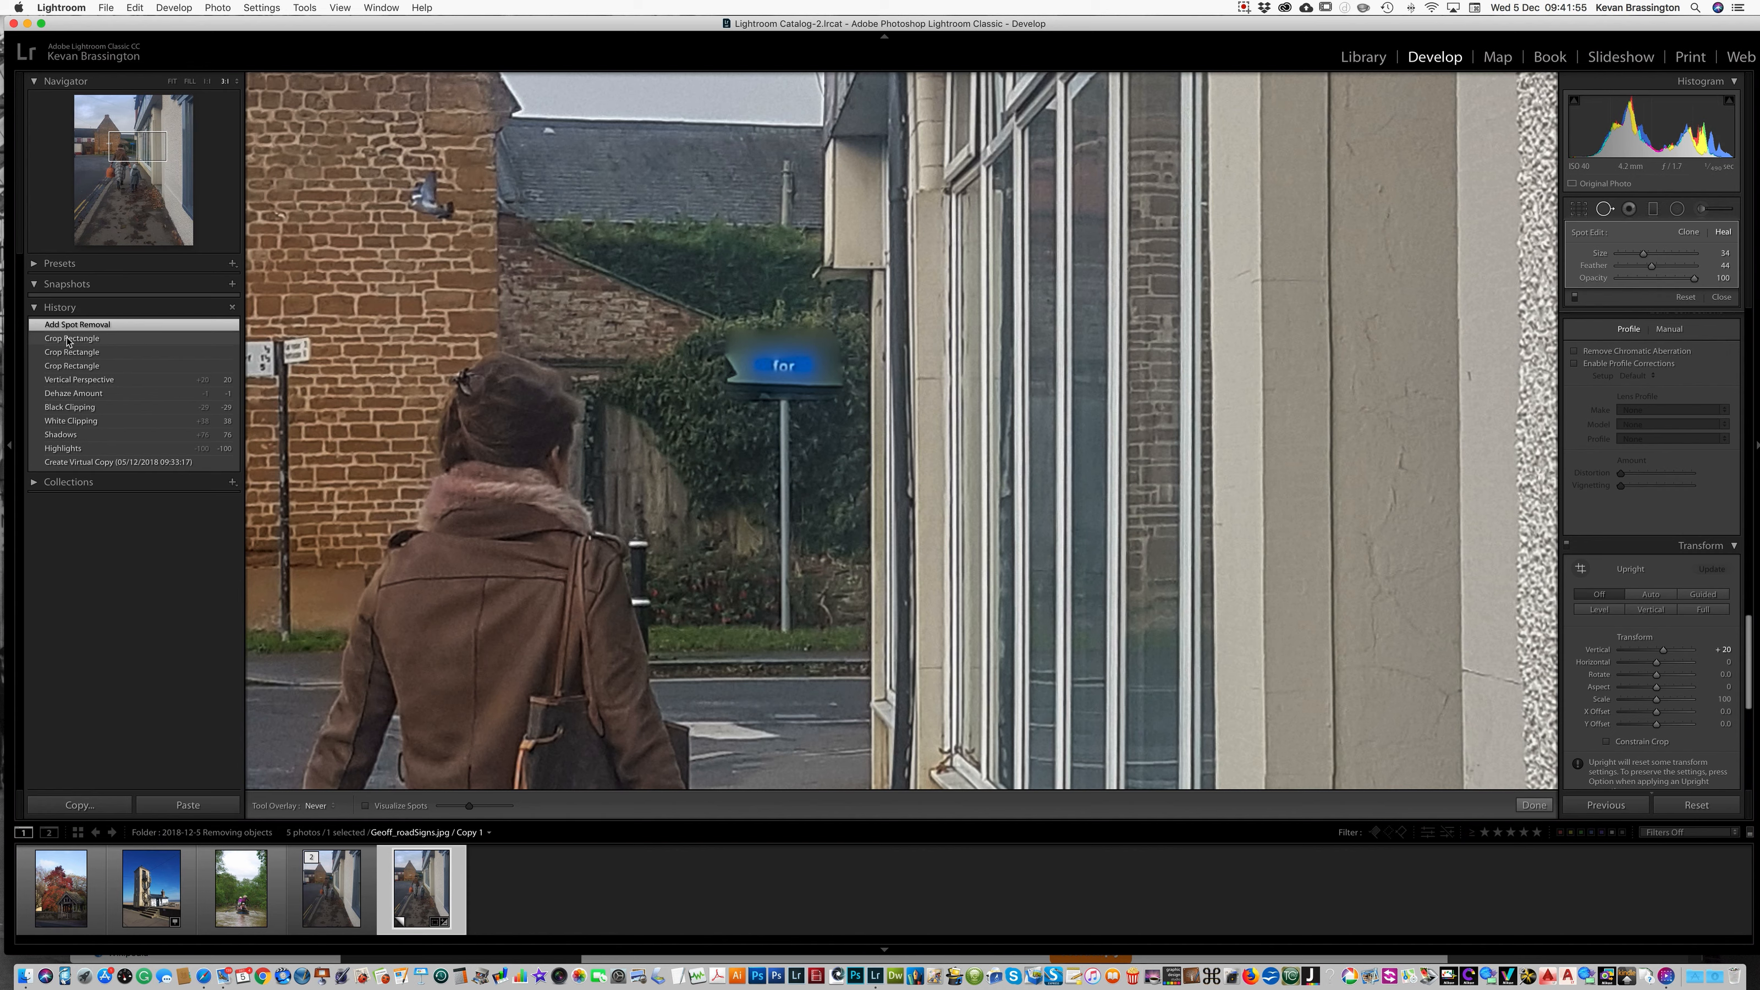
- Revert to the cropped state before the first heal stroke, and heal over the whole blue HGV sign at size 34, feather 44
{"action": "left_click", "coordinate": [68, 341]}
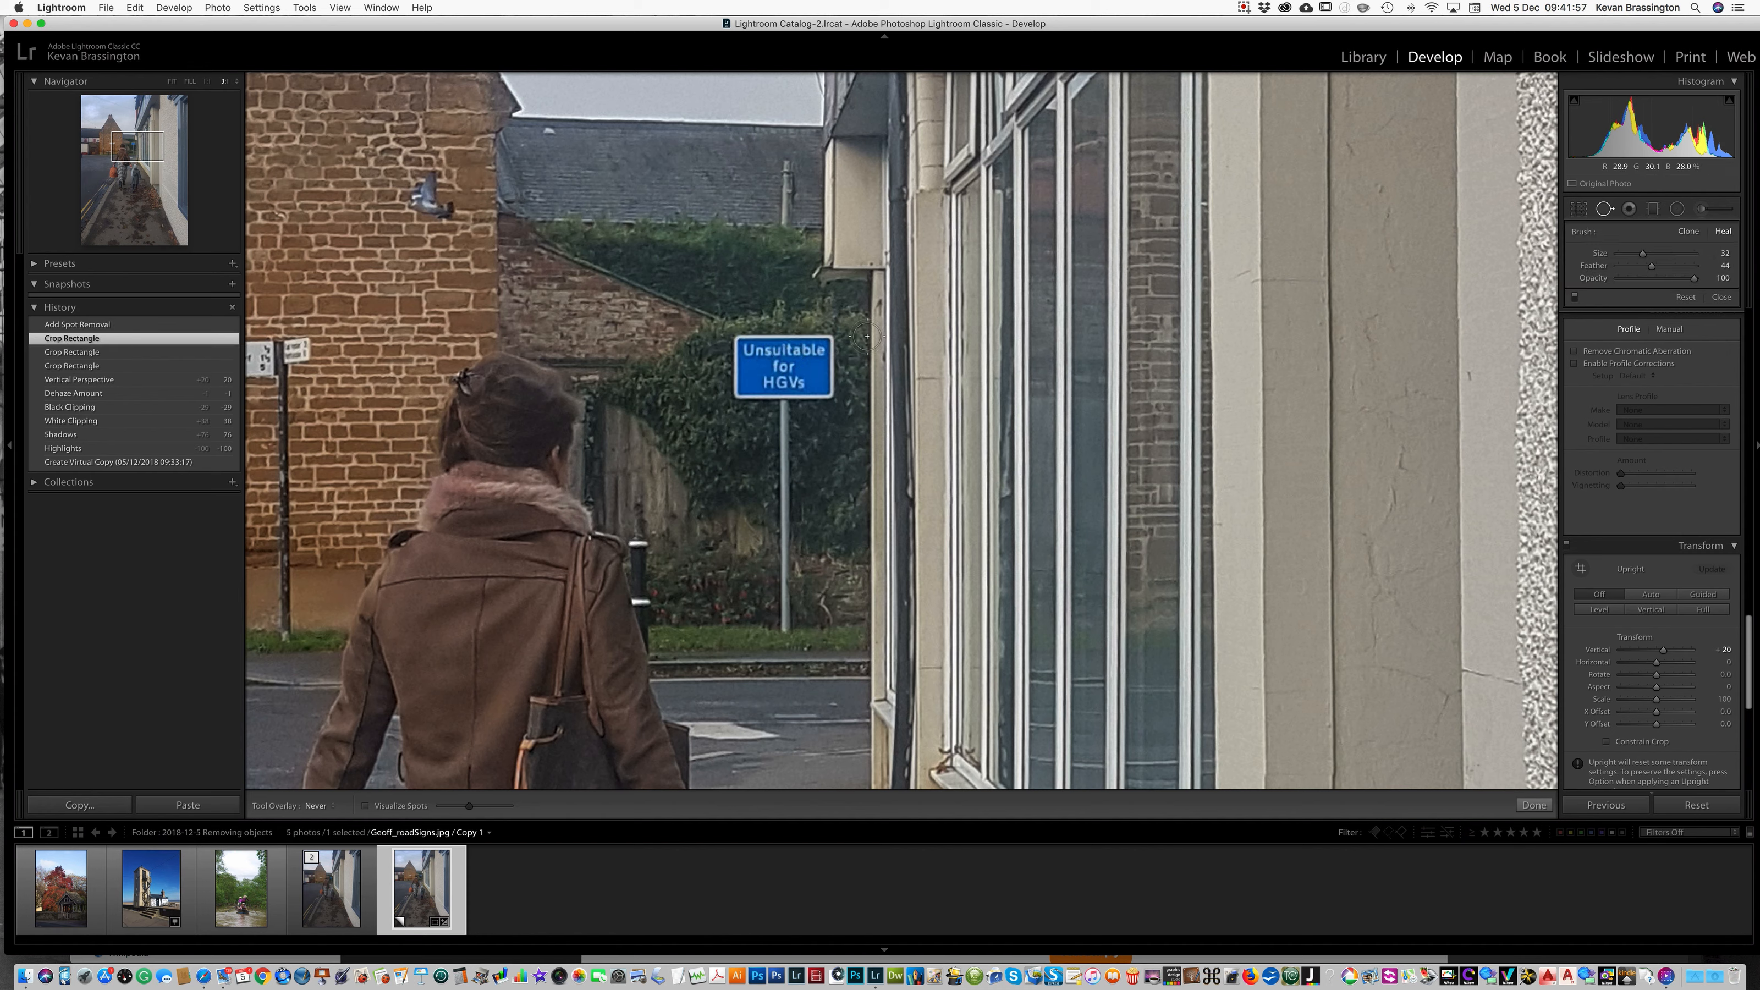
{"action": "mouse_move", "coordinate": [739, 342]}
{"action": "left_mouse_down"}
{"action": "mouse_move", "coordinate": [828, 344]}
{"action": "mouse_move", "coordinate": [728, 366]}
{"action": "mouse_move", "coordinate": [738, 392]}
{"action": "mouse_move", "coordinate": [818, 388]}
{"action": "mouse_move", "coordinate": [829, 366]}
{"action": "left_mouse_up"}
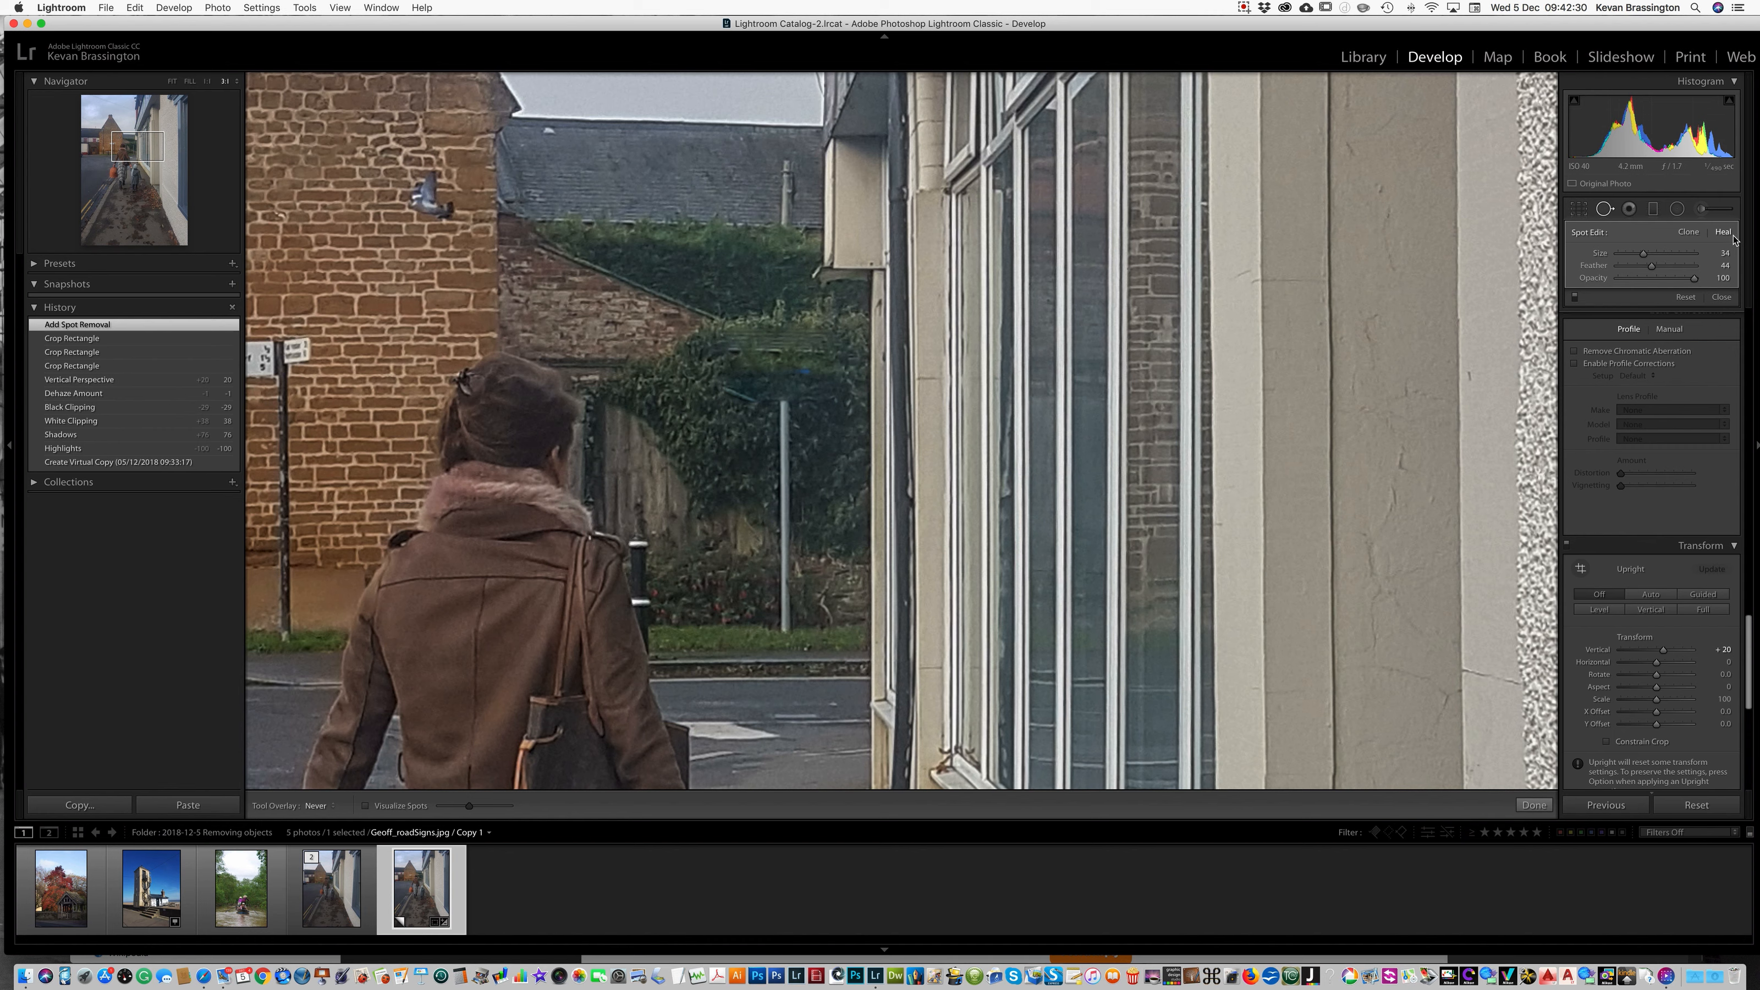
{"action": "left_click", "coordinate": [1688, 236]}
{"action": "left_click", "coordinate": [1722, 233]}
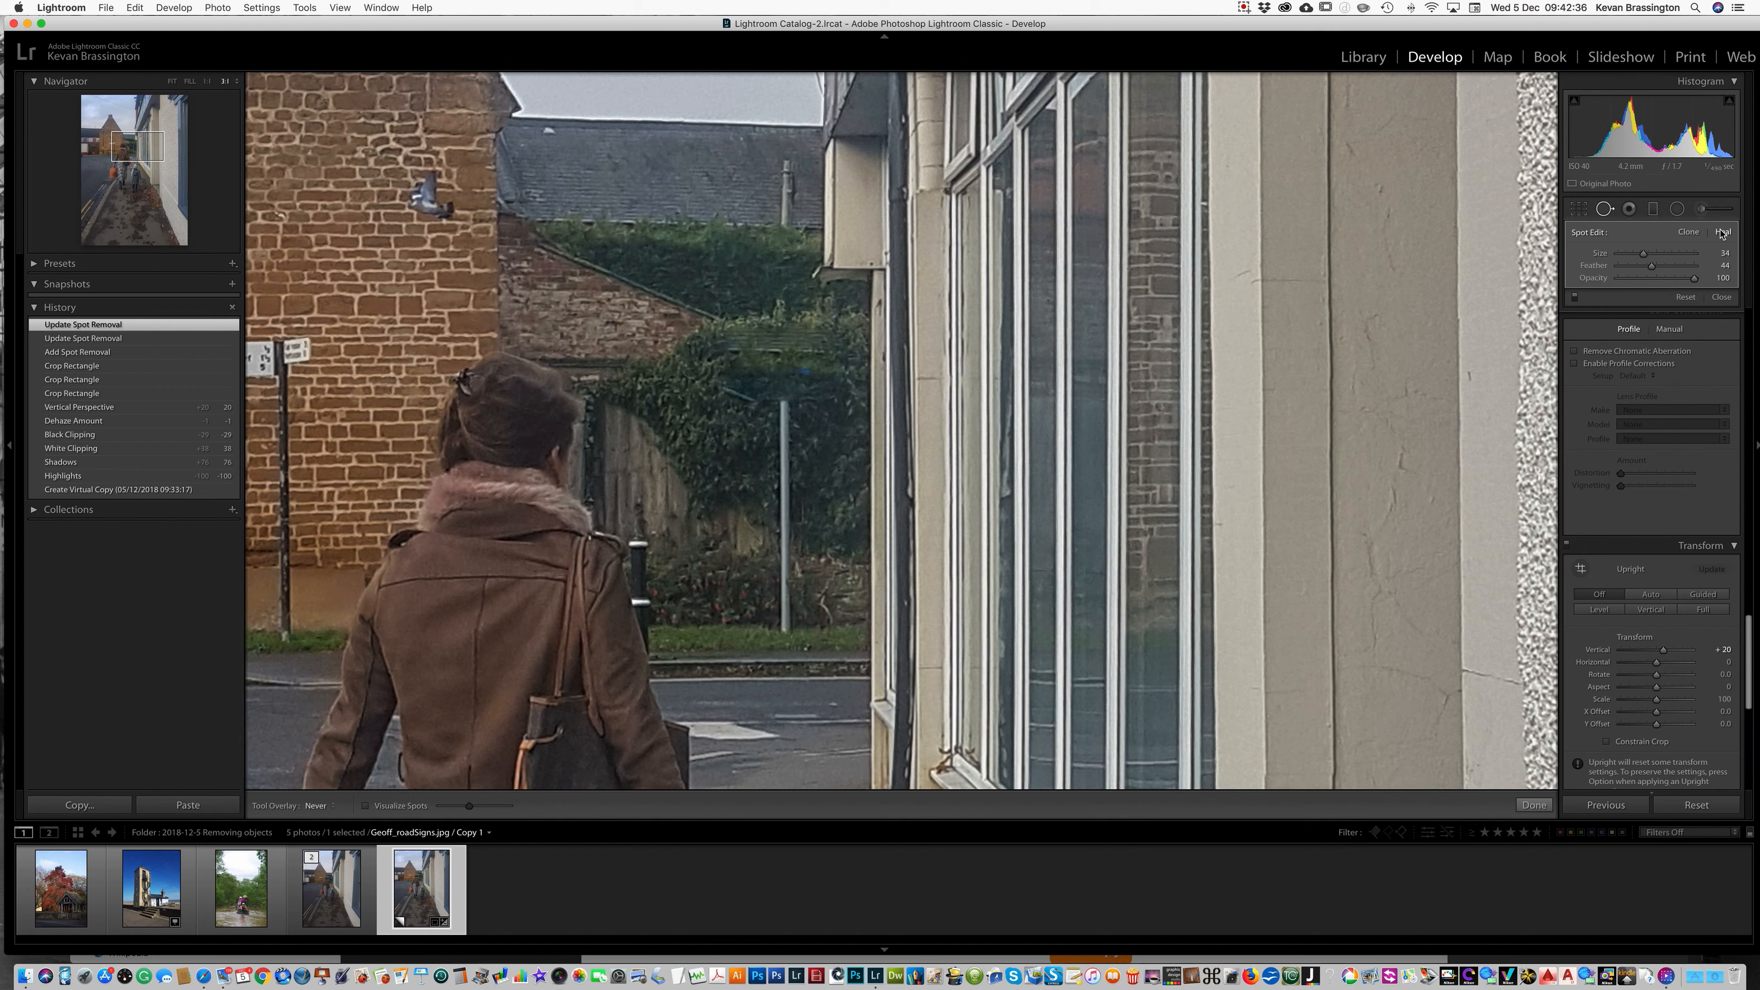
- Have Spot Removal pick a new source area for the healed sign three times
{"action": "key", "text": "slash"}
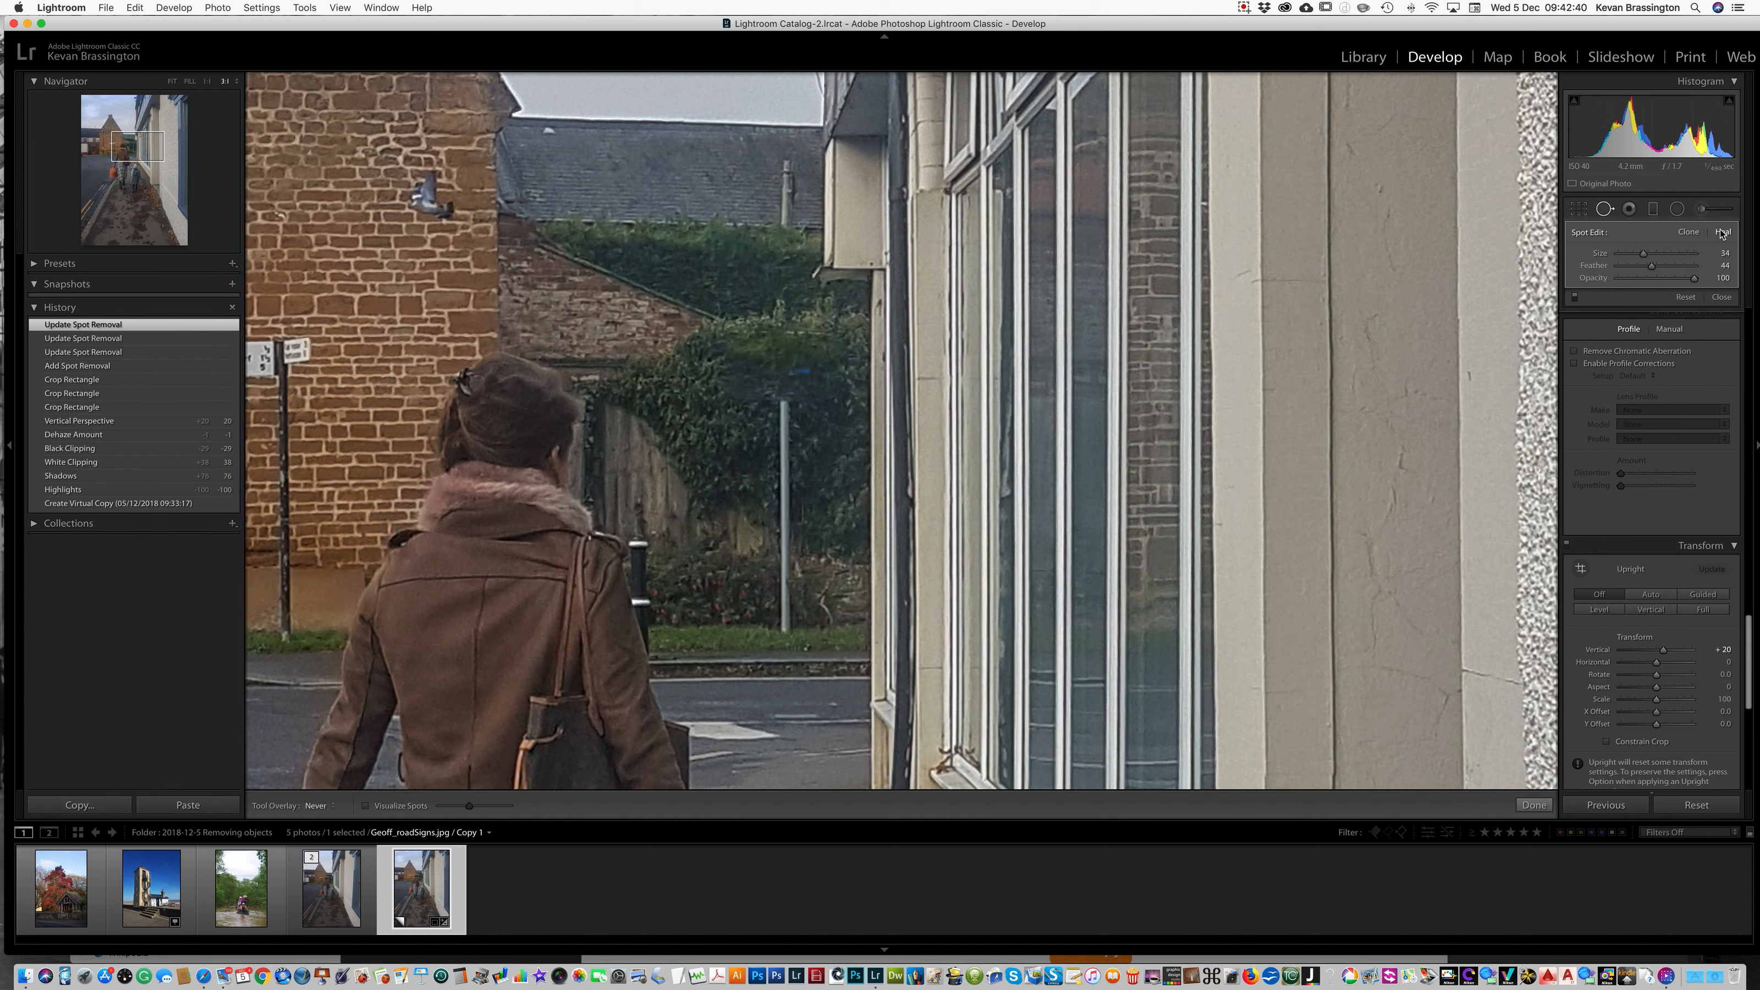
{"action": "key", "text": "slash"}
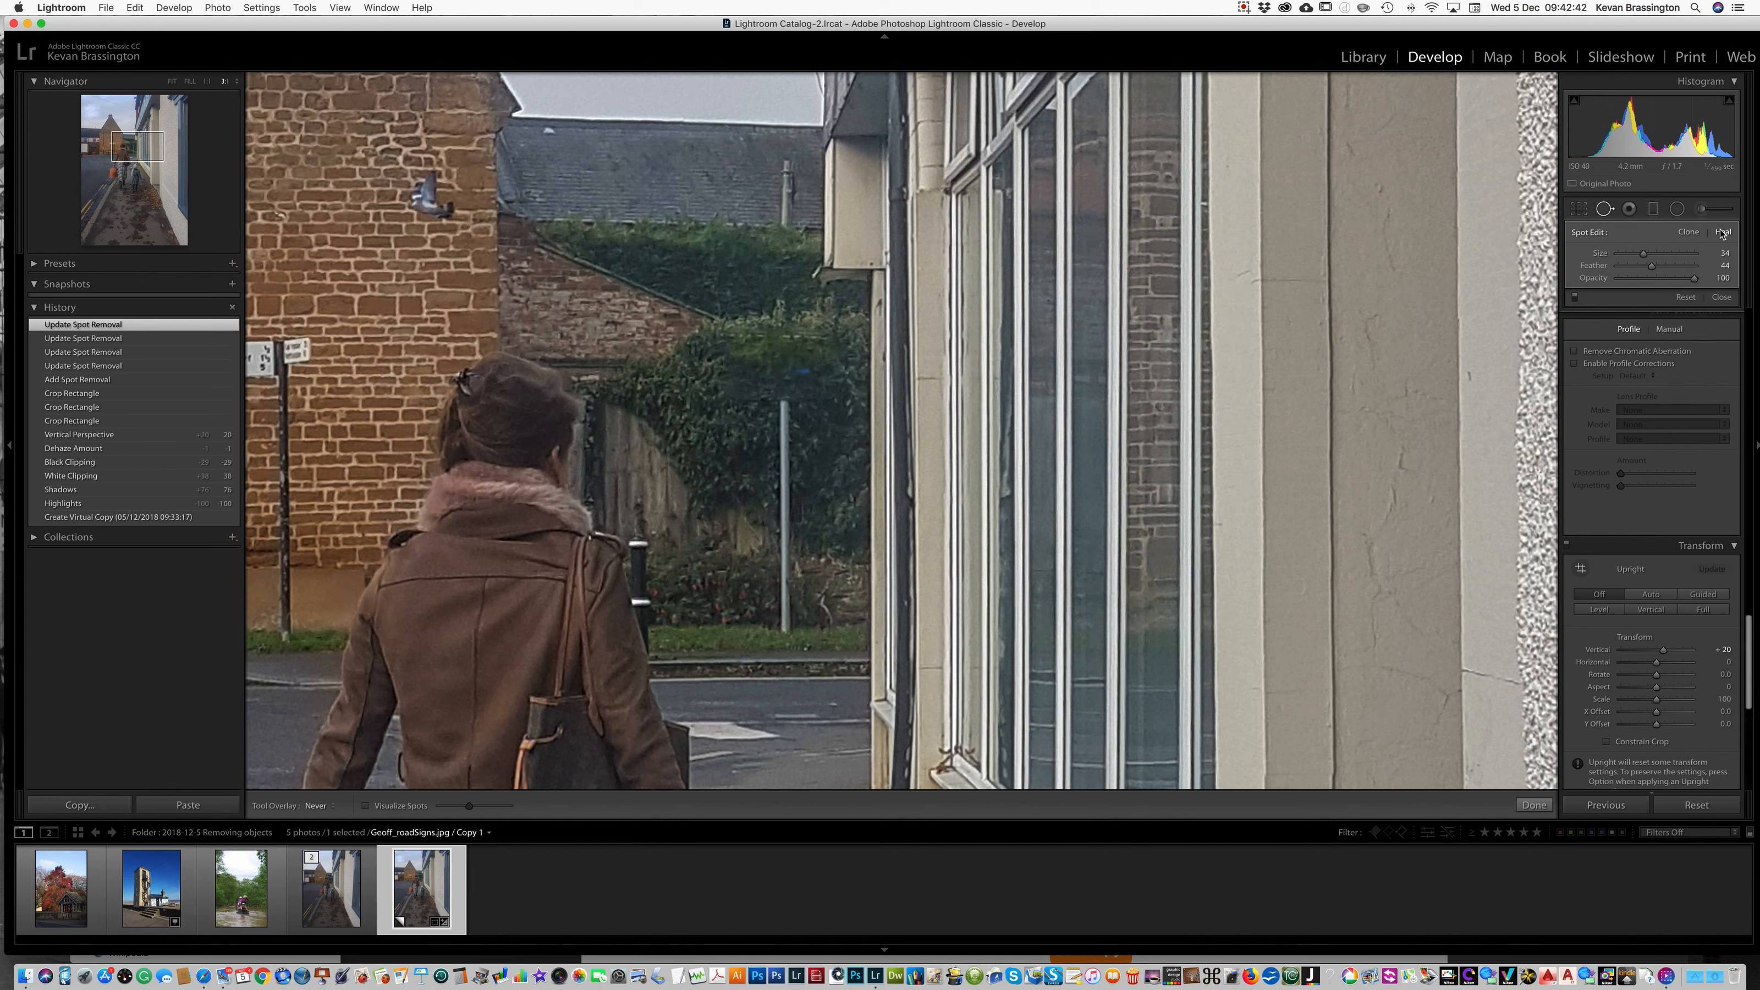
{"action": "key", "text": "slash"}
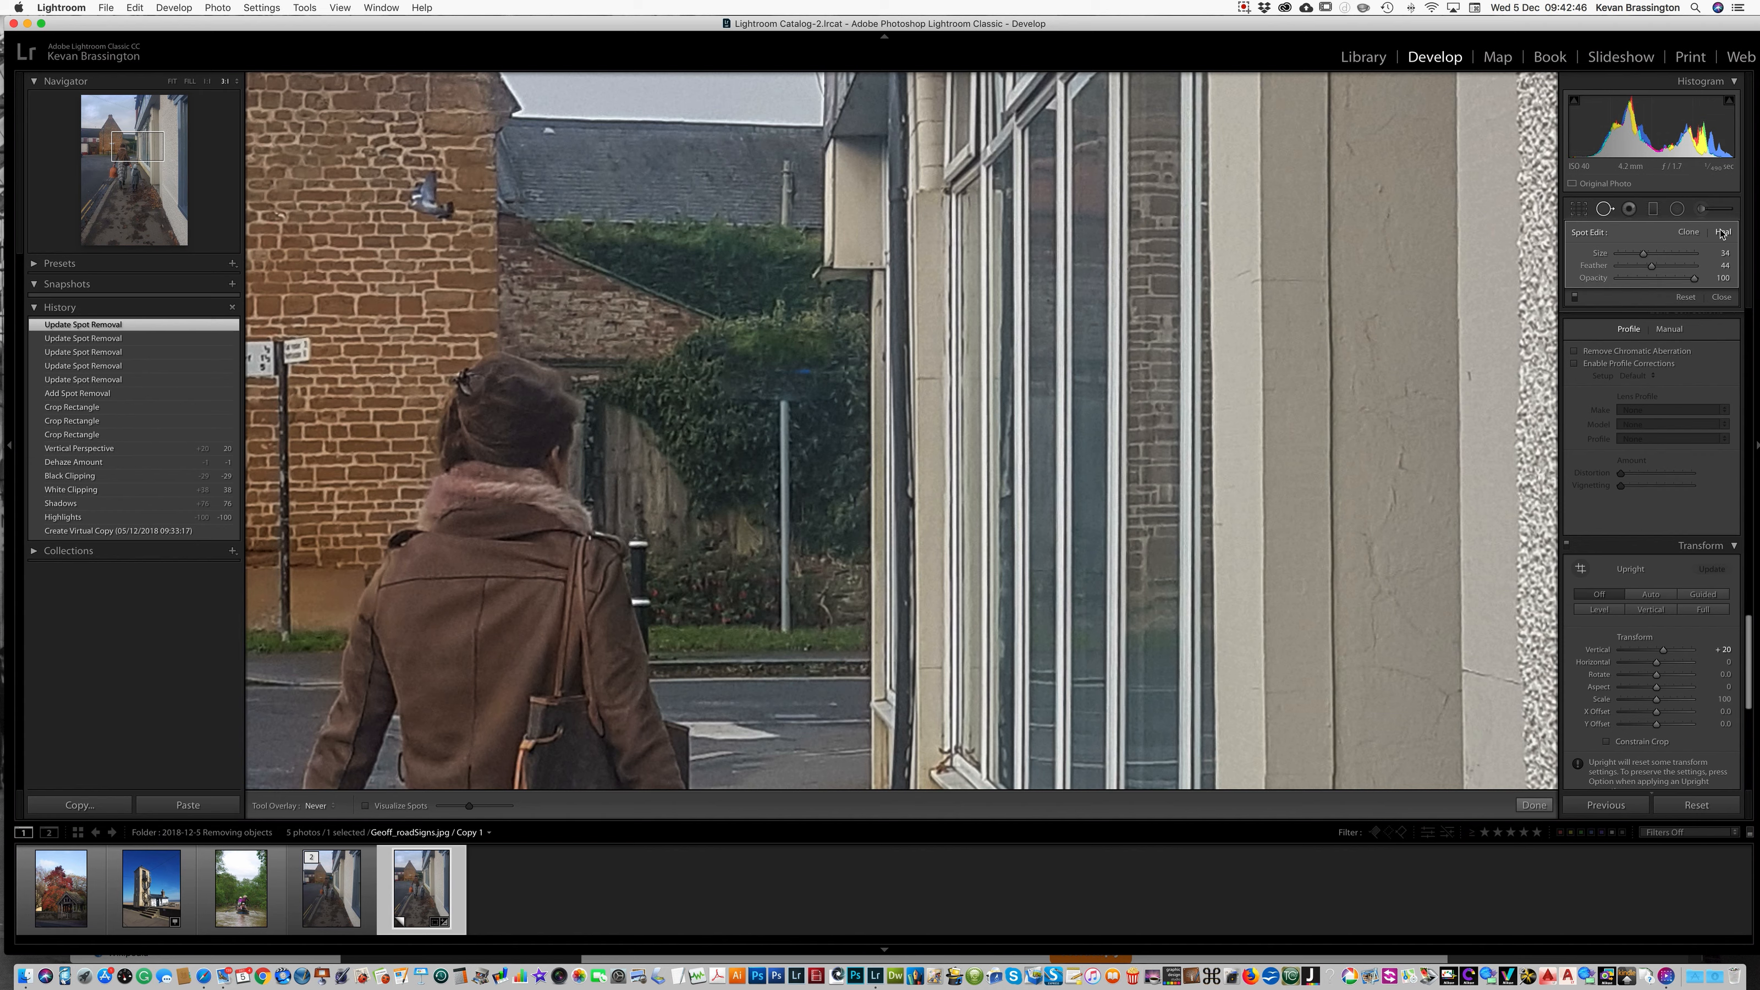
- Set the spot overlay to Auto and shift the healed sign's source area slightly lower on the hedge
{"action": "left_click", "coordinate": [333, 807]}
{"action": "left_click", "coordinate": [333, 807]}
{"action": "left_click", "coordinate": [333, 806]}
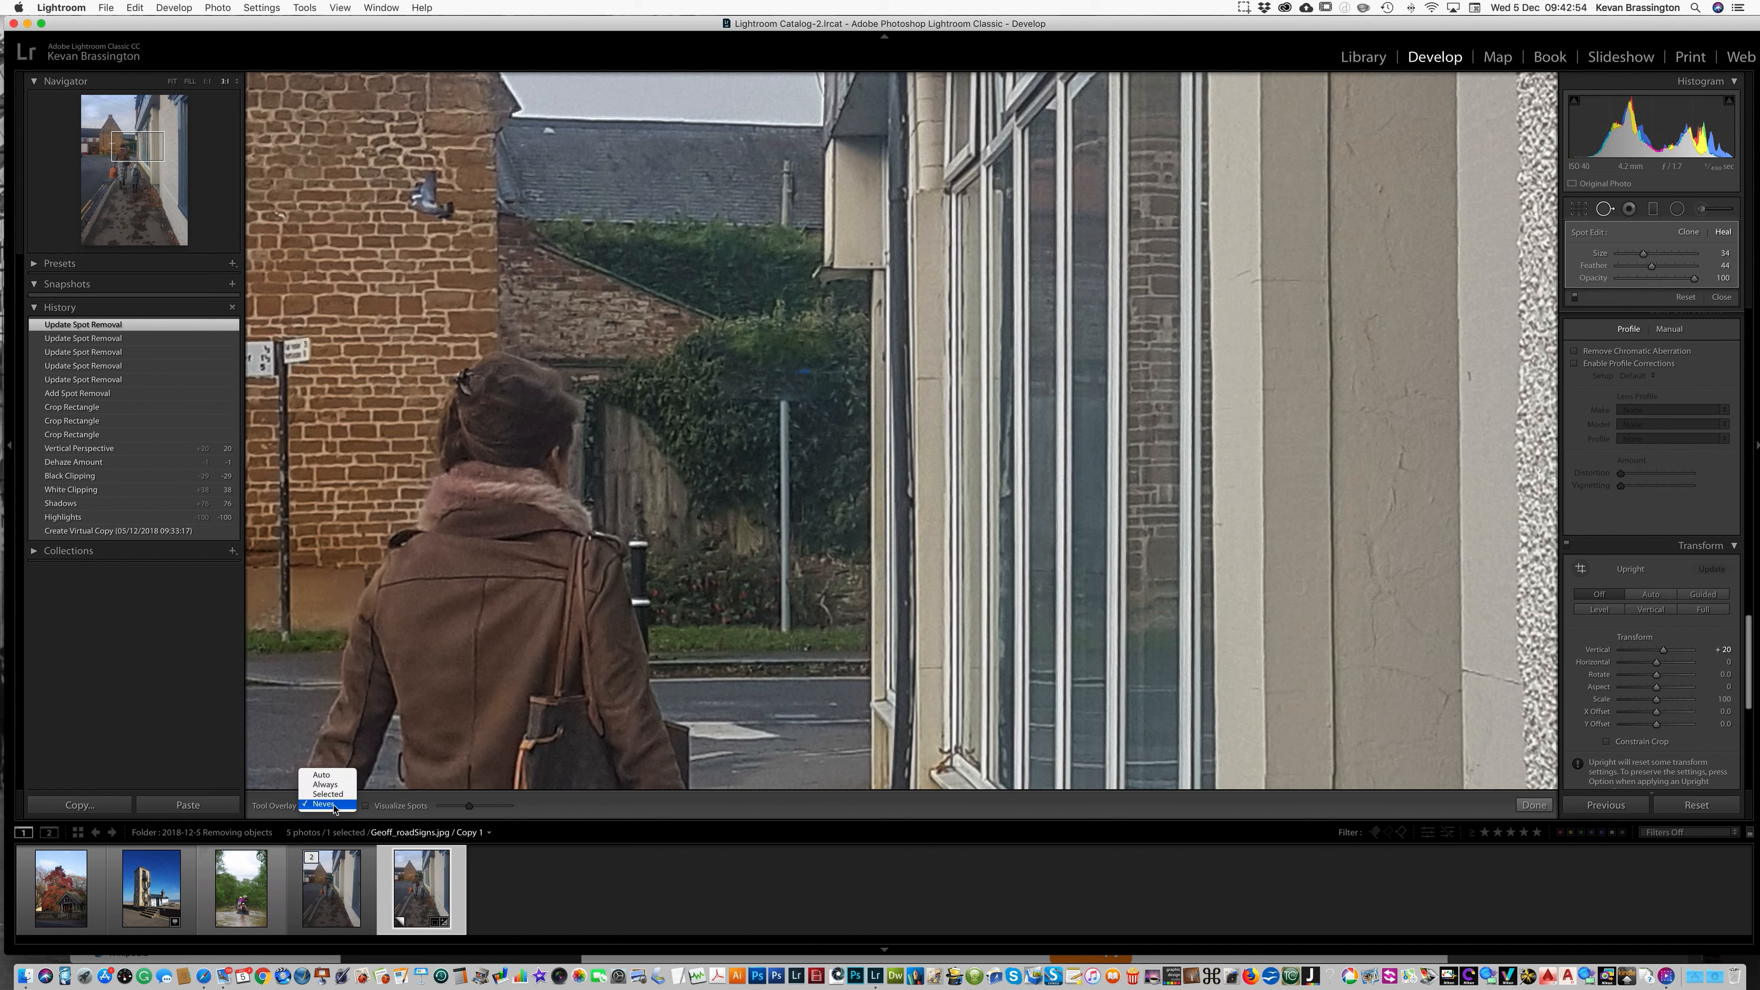
{"action": "left_click", "coordinate": [327, 776]}
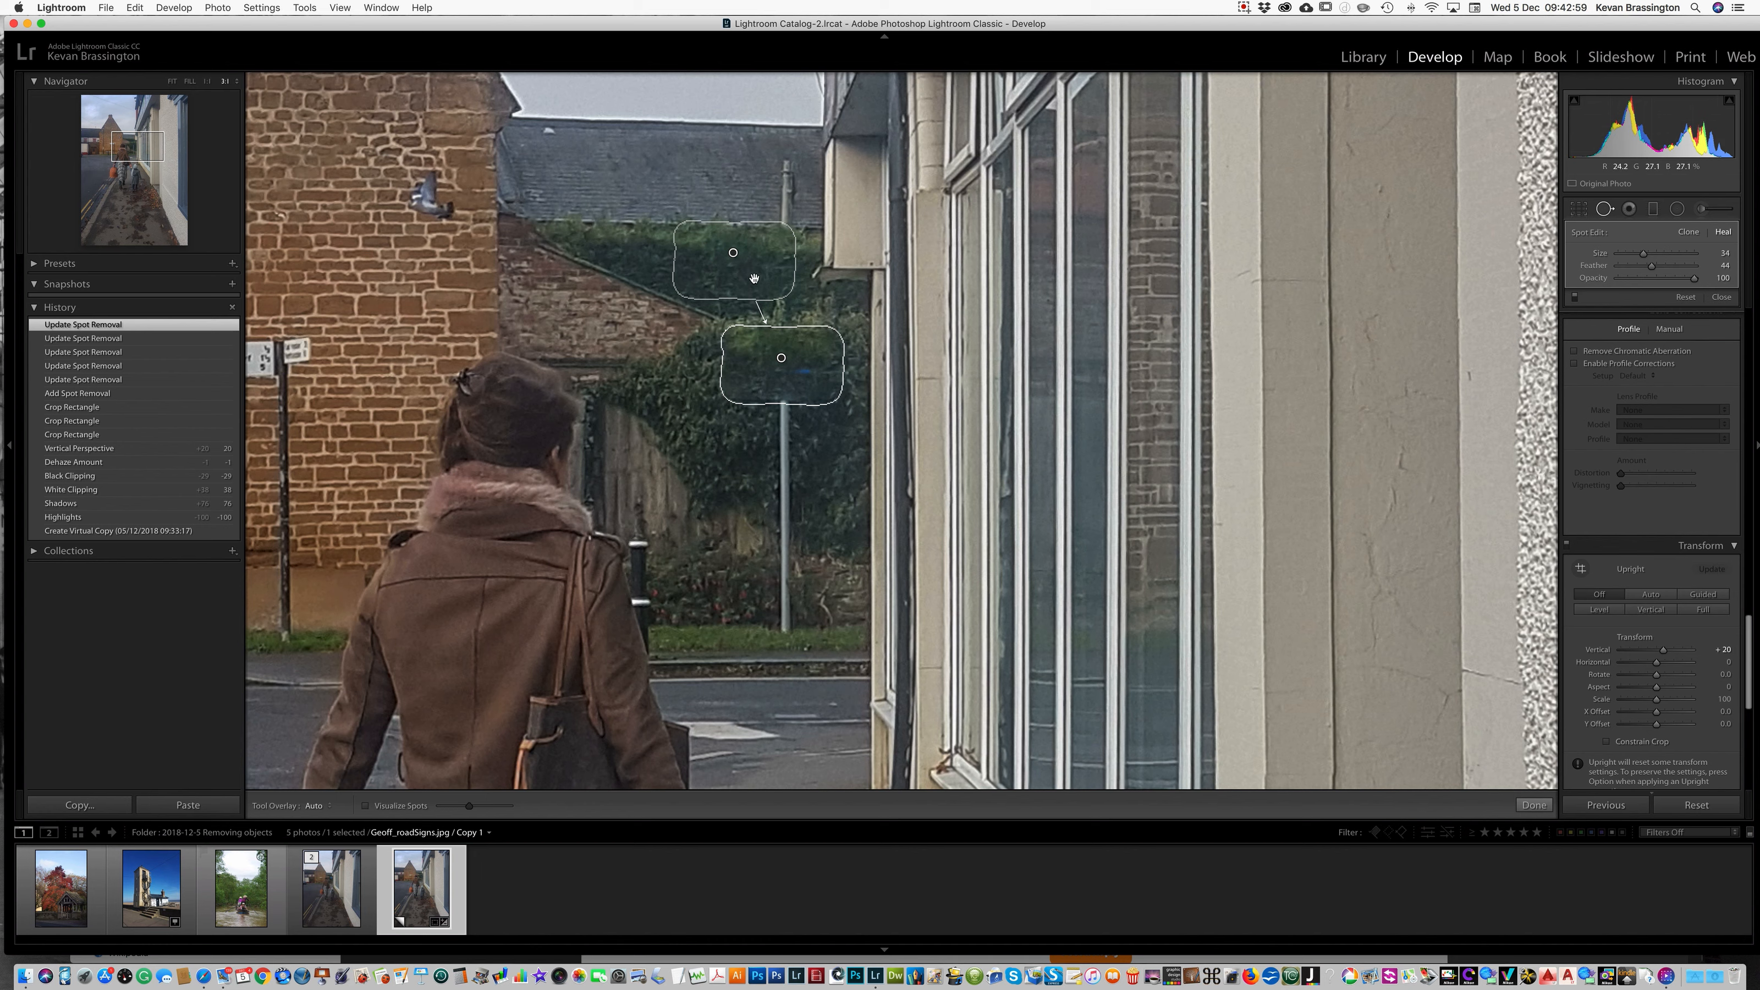
{"action": "left_click_drag", "start_coordinate": [753, 270], "coordinate": [753, 283]}
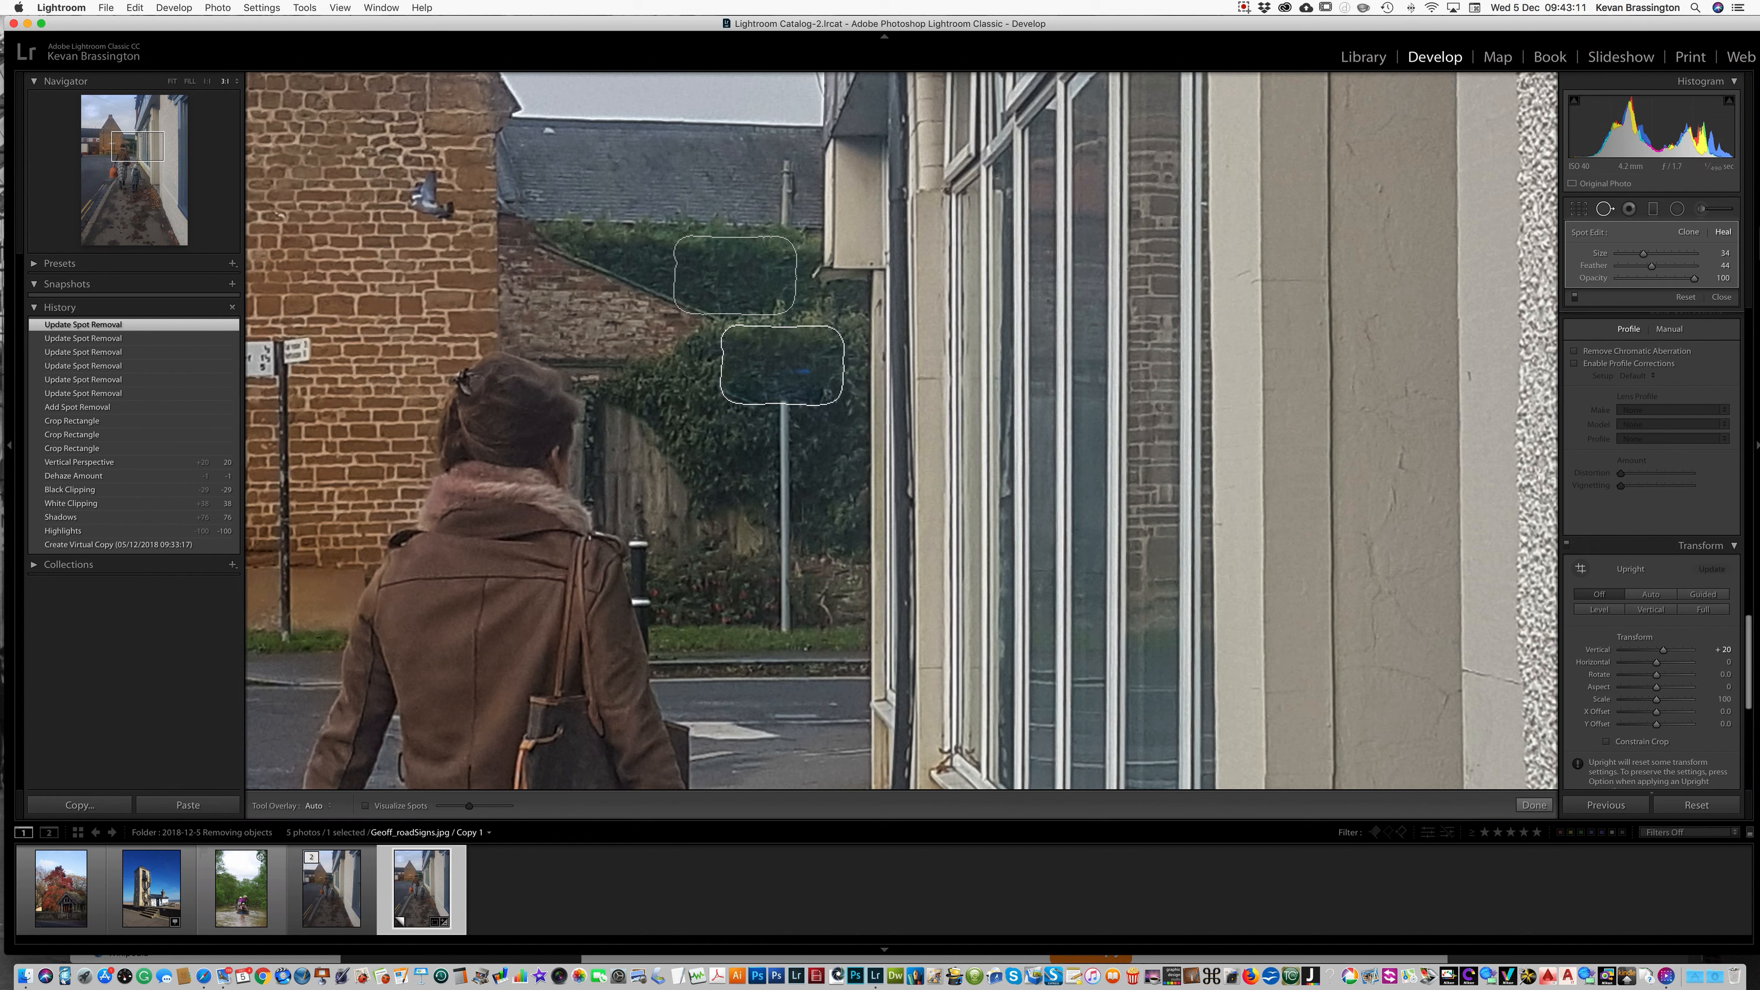
- Change the sign's spot to Clone, try the brick wall as its source, and revert to the state before that move
{"action": "left_click", "coordinate": [1686, 236]}
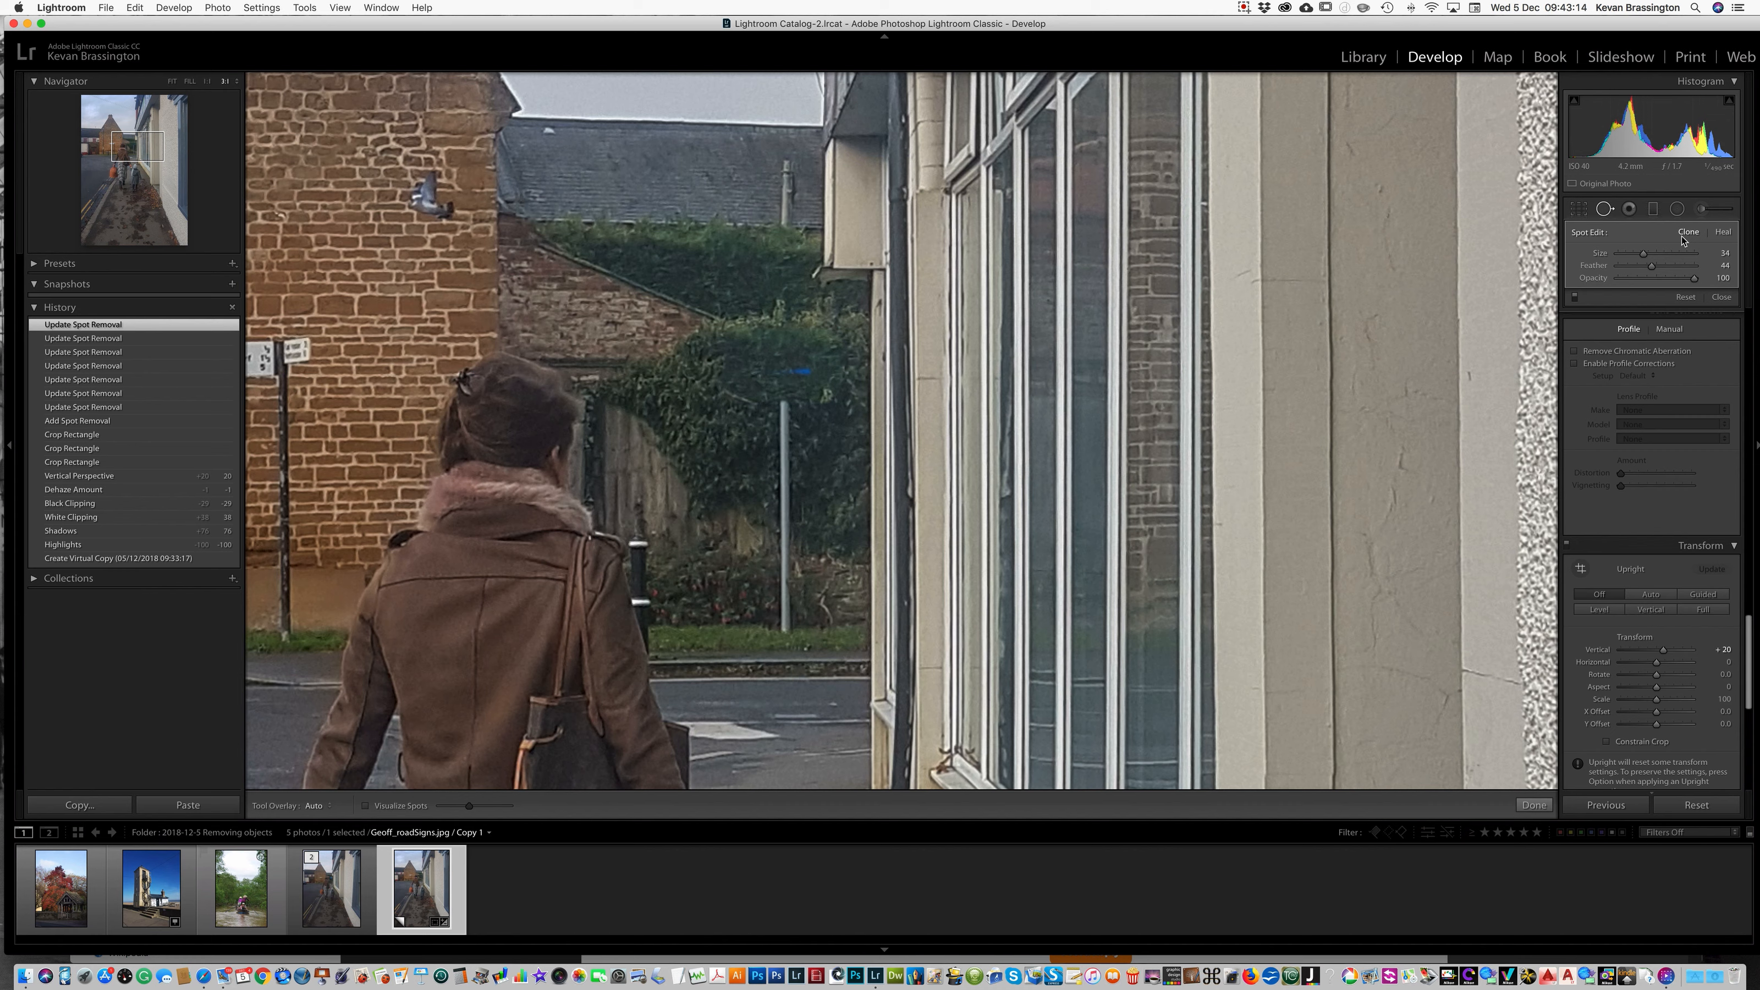
{"action": "mouse_move", "coordinate": [706, 279]}
{"action": "left_mouse_down"}
{"action": "mouse_move", "coordinate": [556, 319]}
{"action": "mouse_move", "coordinate": [674, 296]}
{"action": "mouse_move", "coordinate": [583, 314]}
{"action": "left_mouse_up"}
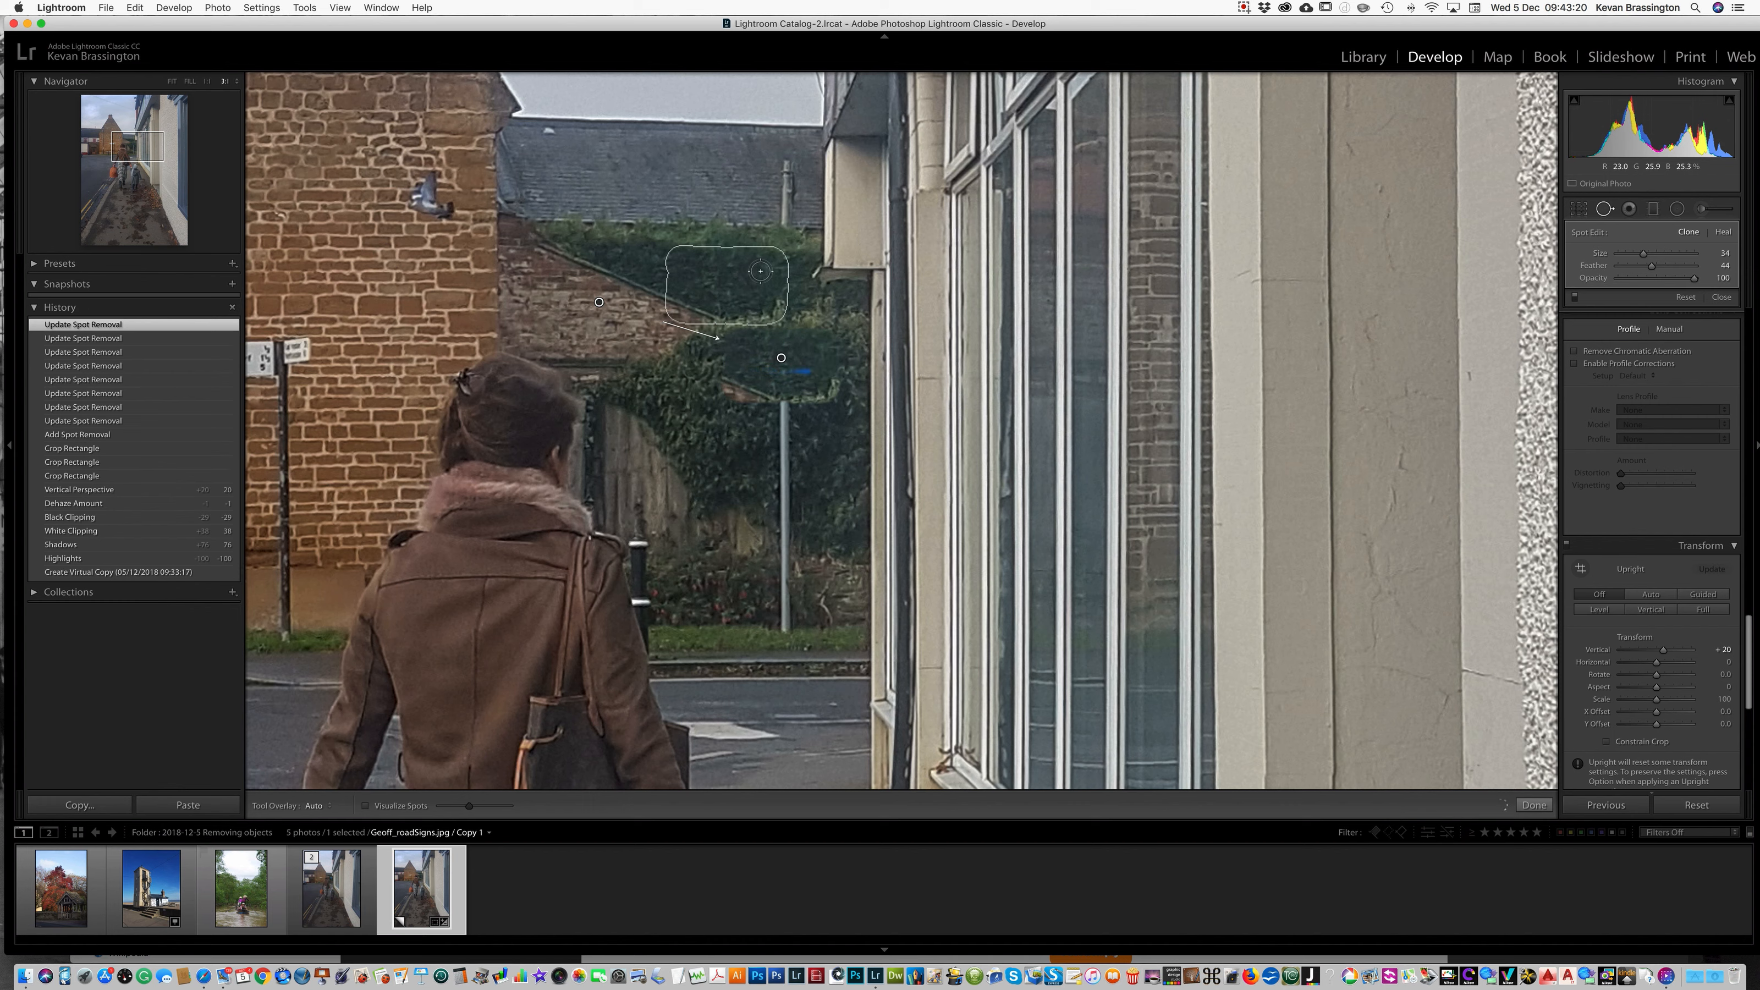
{"action": "left_click_drag", "start_coordinate": [760, 271], "coordinate": [656, 255]}
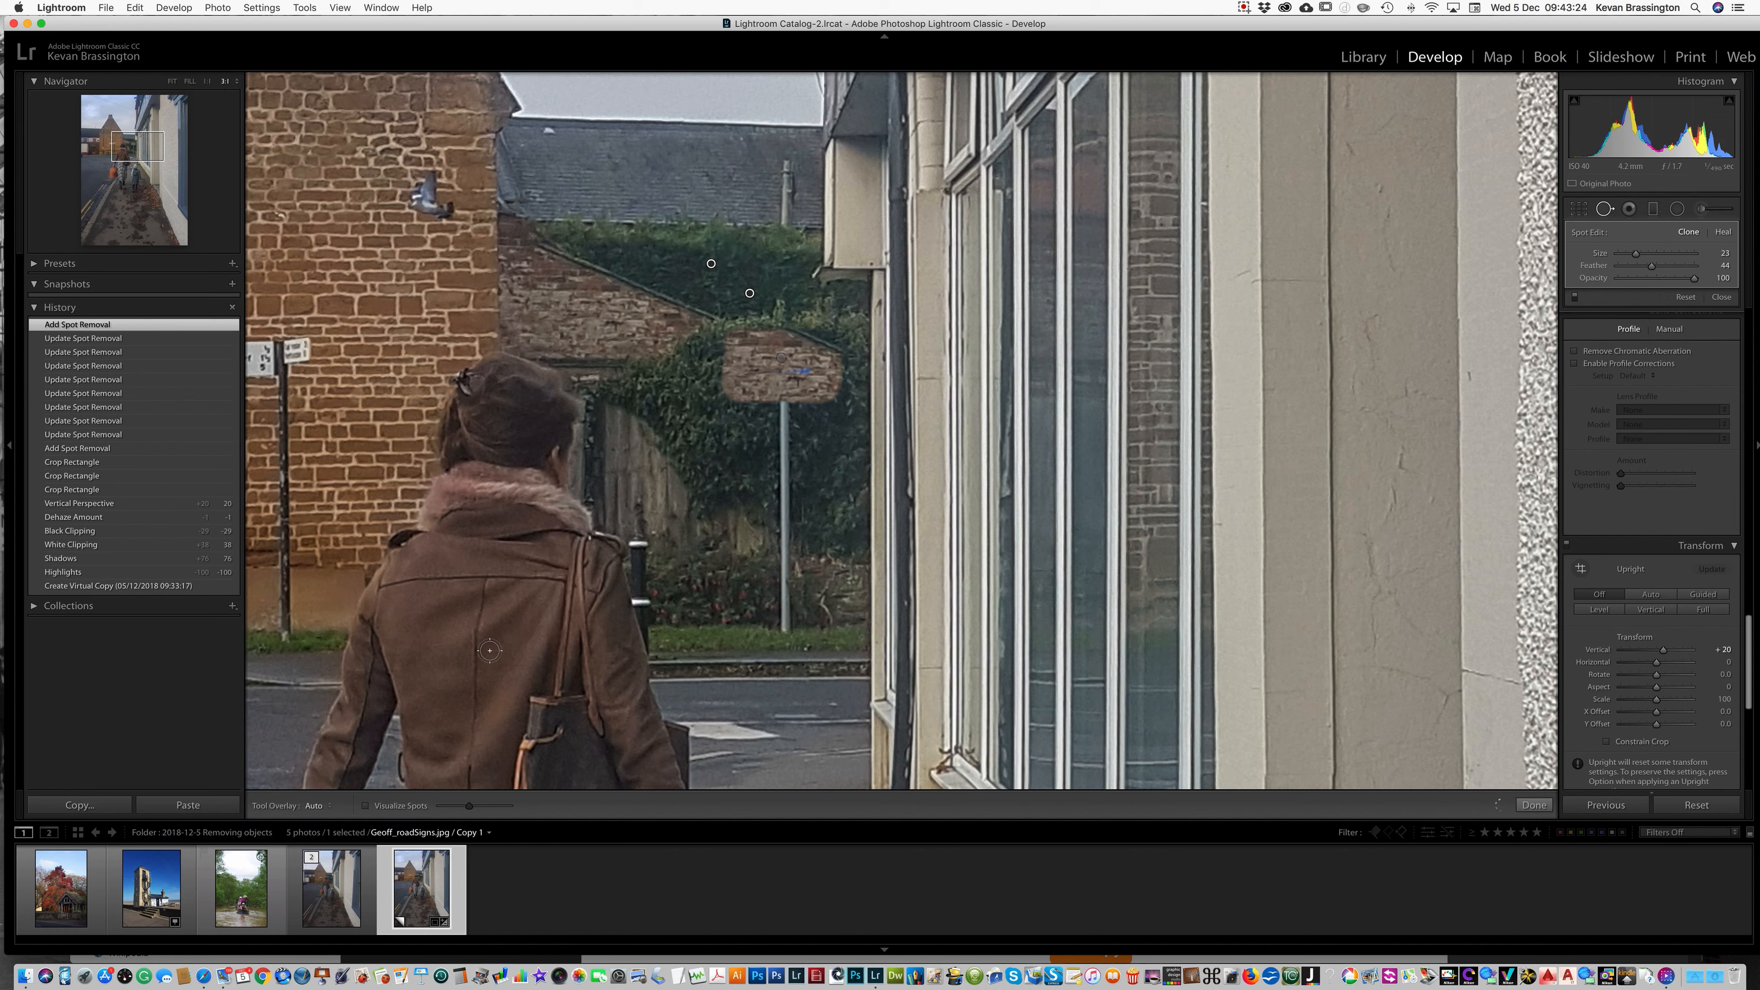
{"action": "left_click", "coordinate": [111, 353]}
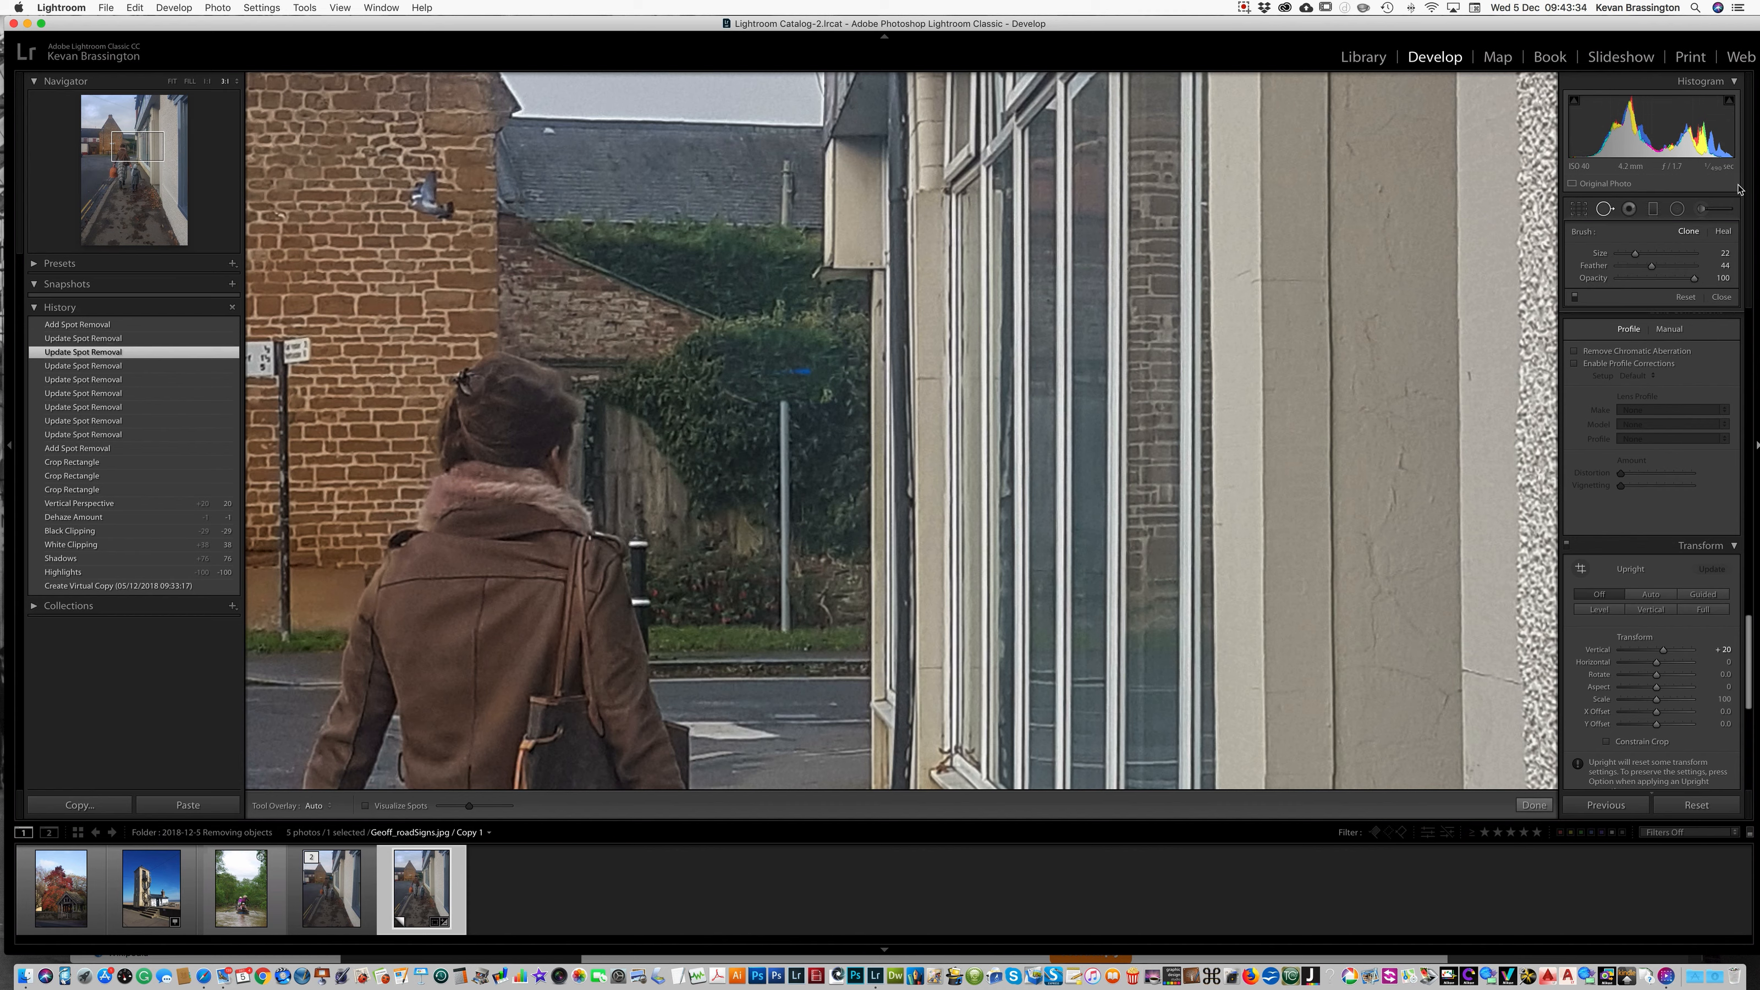
- Reselect the sign's clone spot, try other source areas, and place its source on the hedge just above the sign
{"action": "left_click", "coordinate": [1605, 214]}
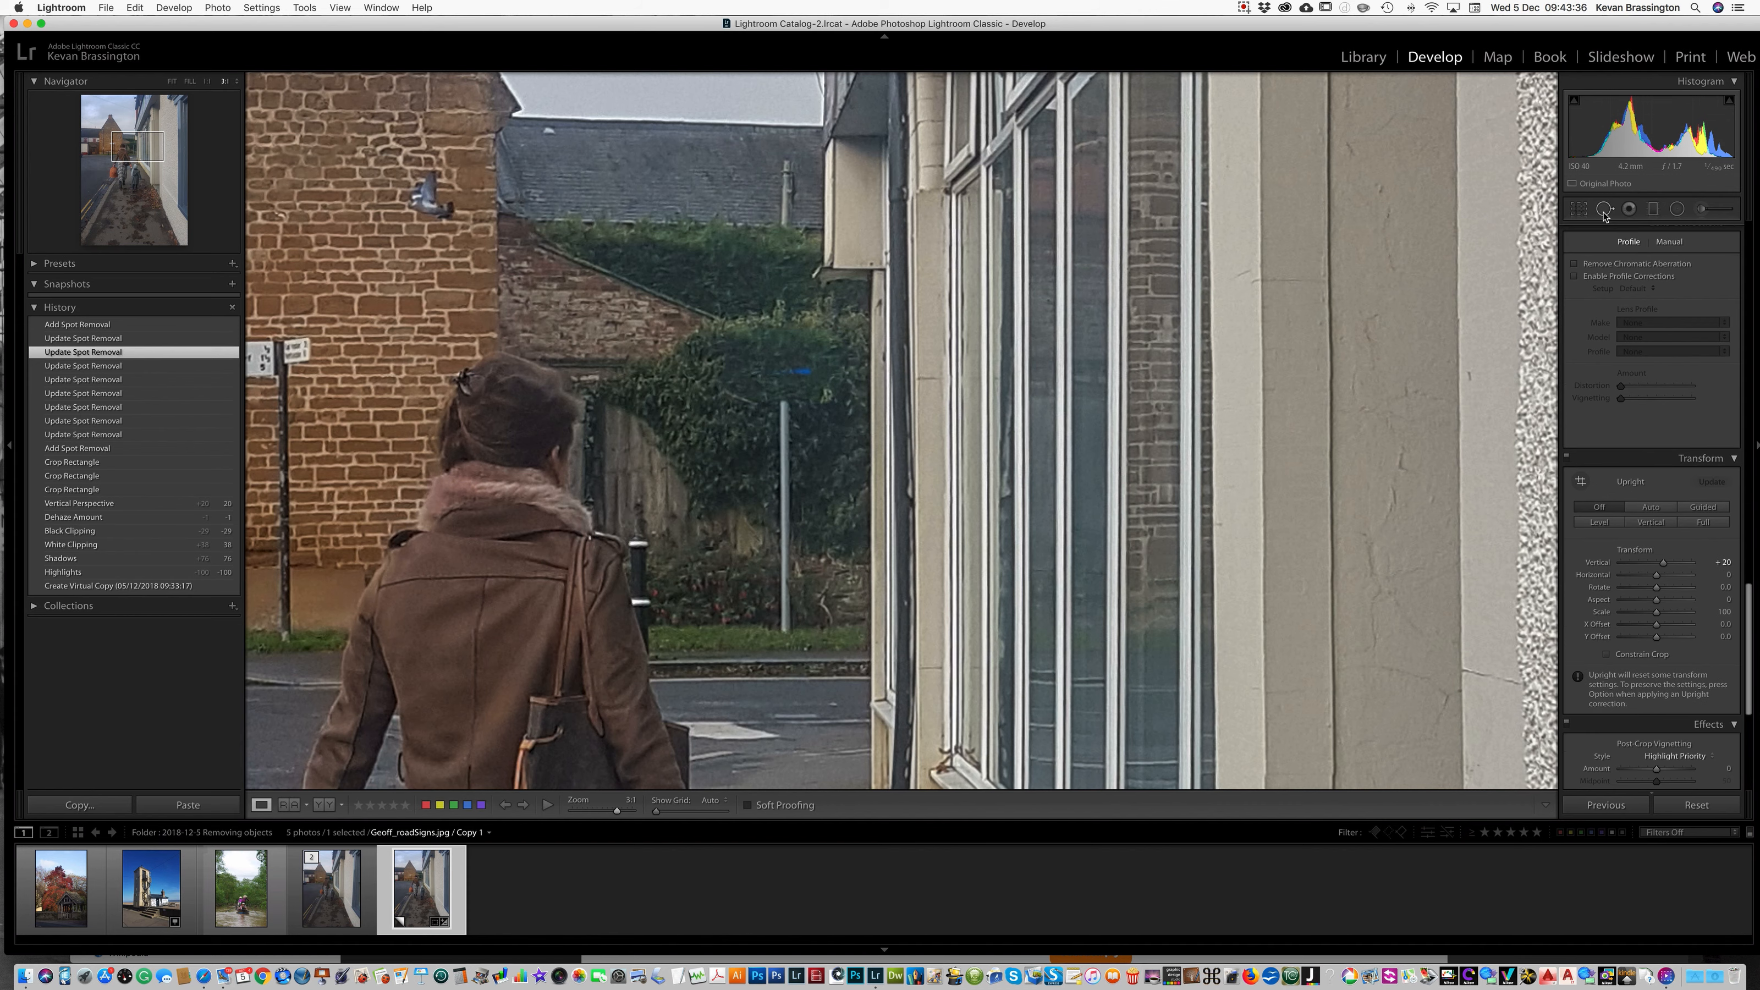
{"action": "left_click", "coordinate": [1605, 210]}
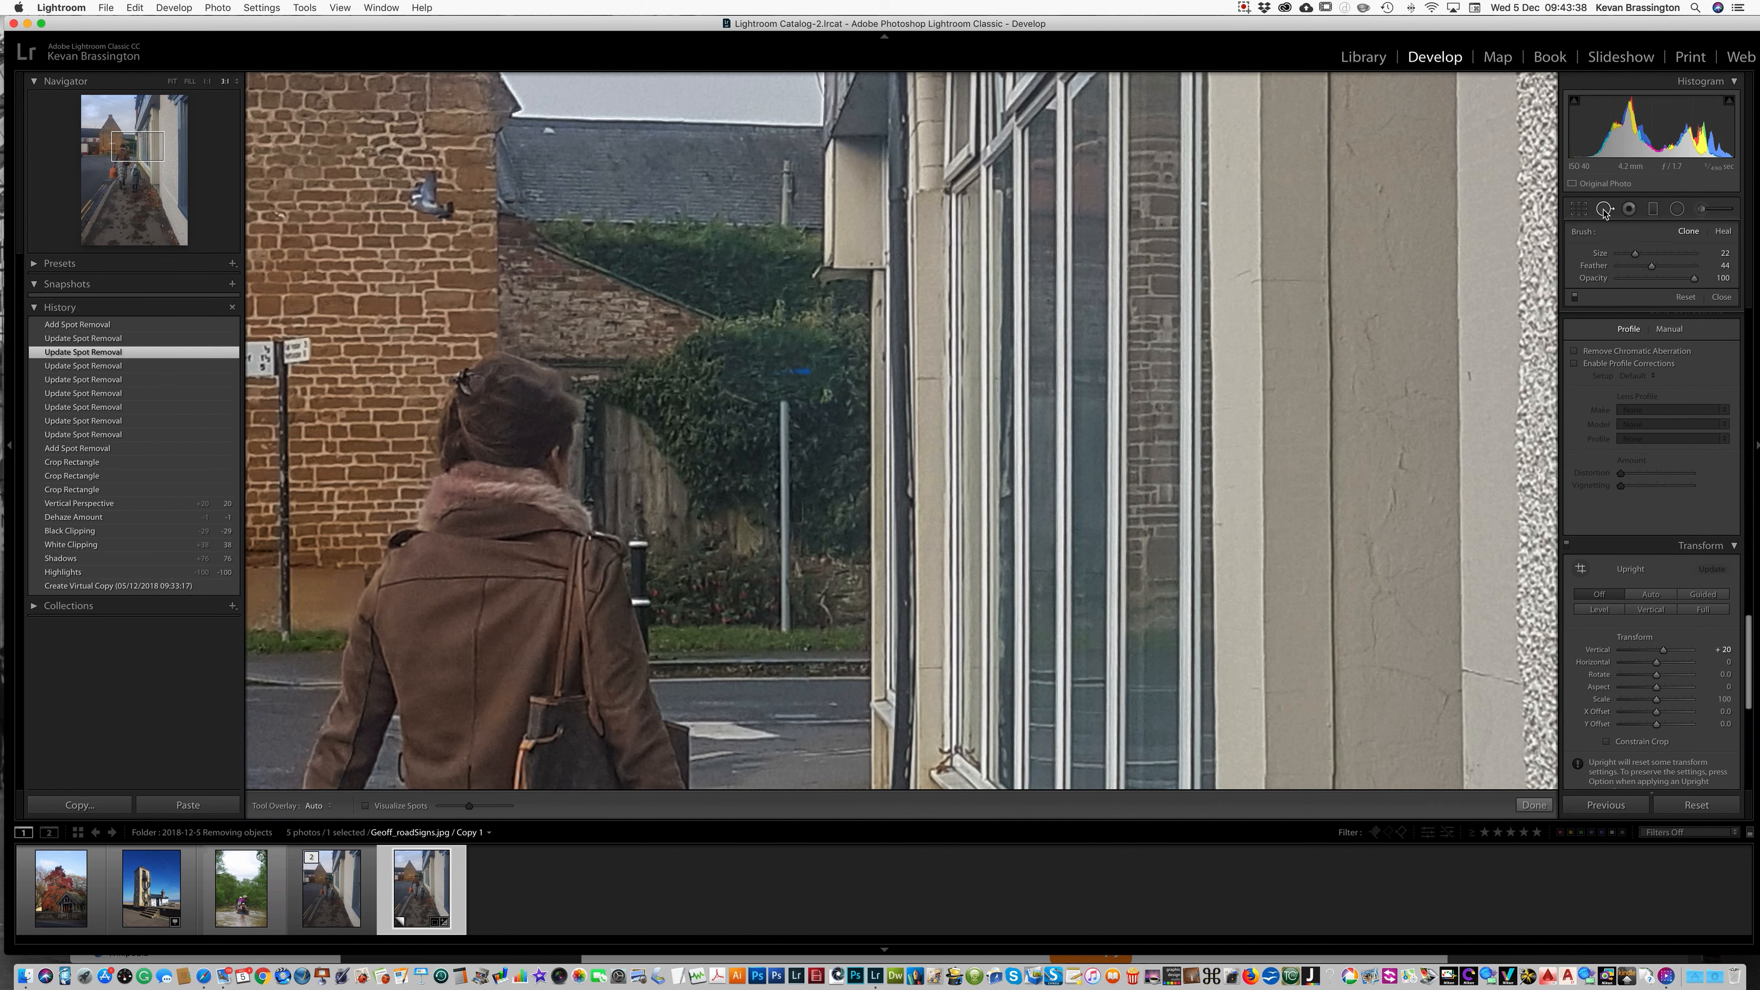
{"action": "left_click", "coordinate": [782, 359]}
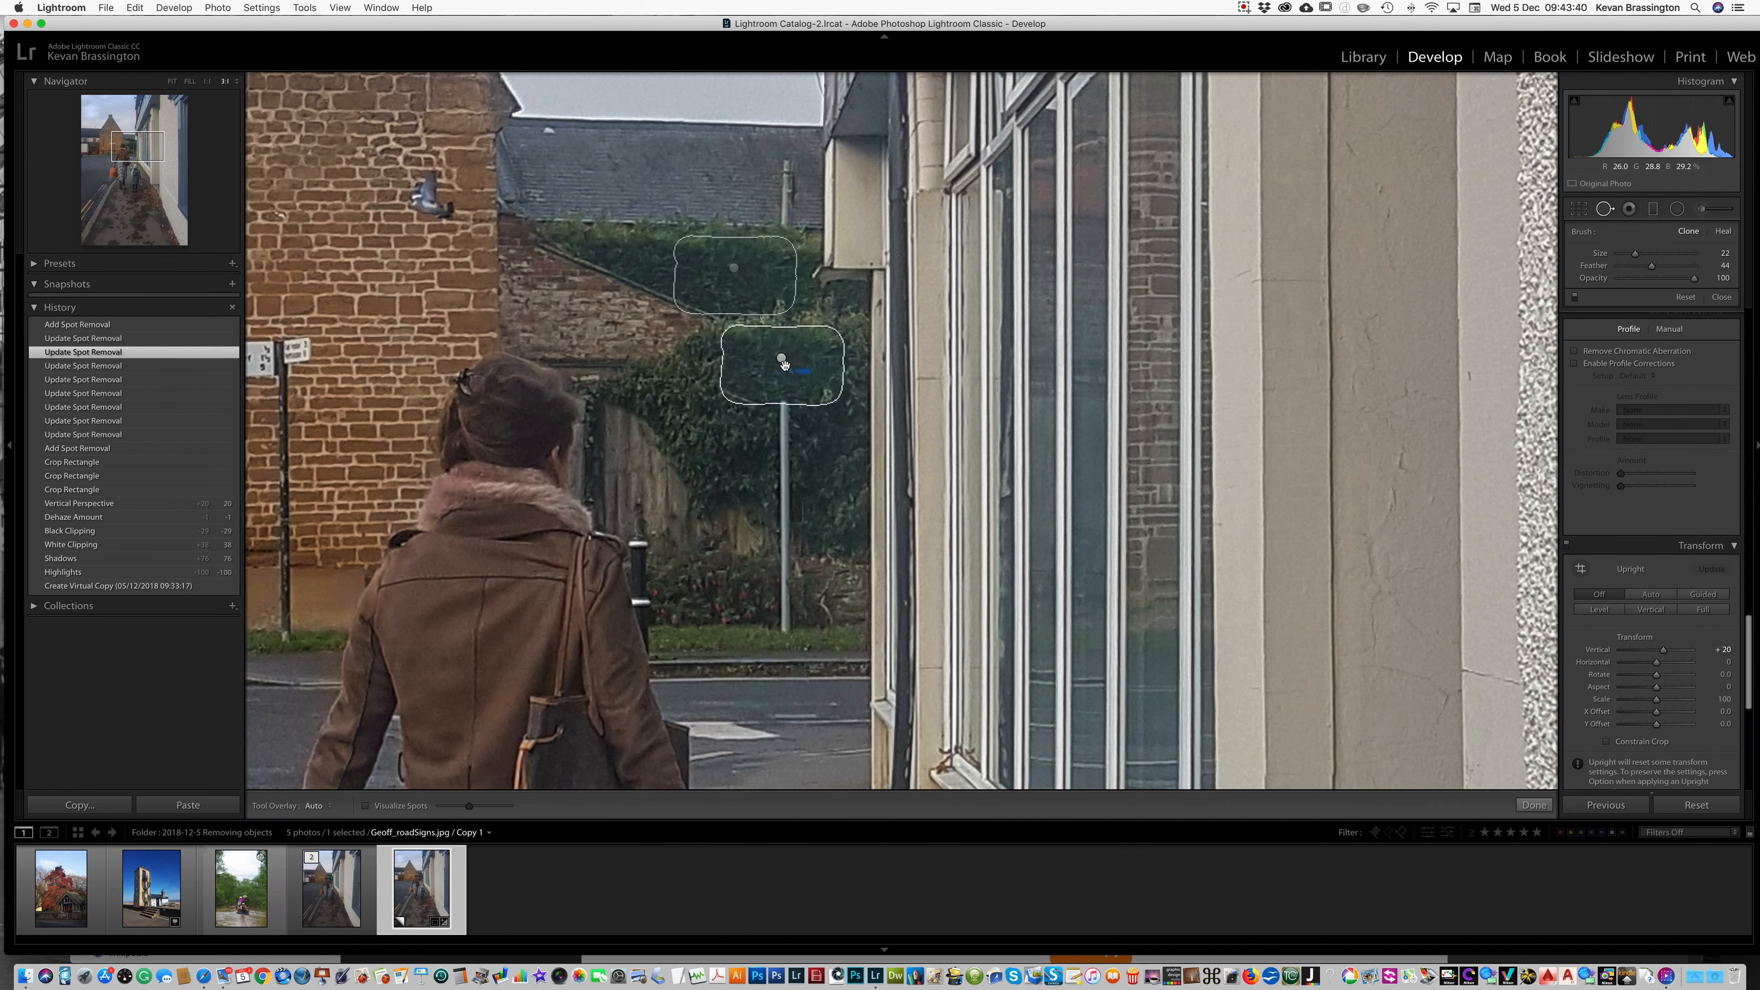
{"action": "left_click", "coordinate": [782, 362]}
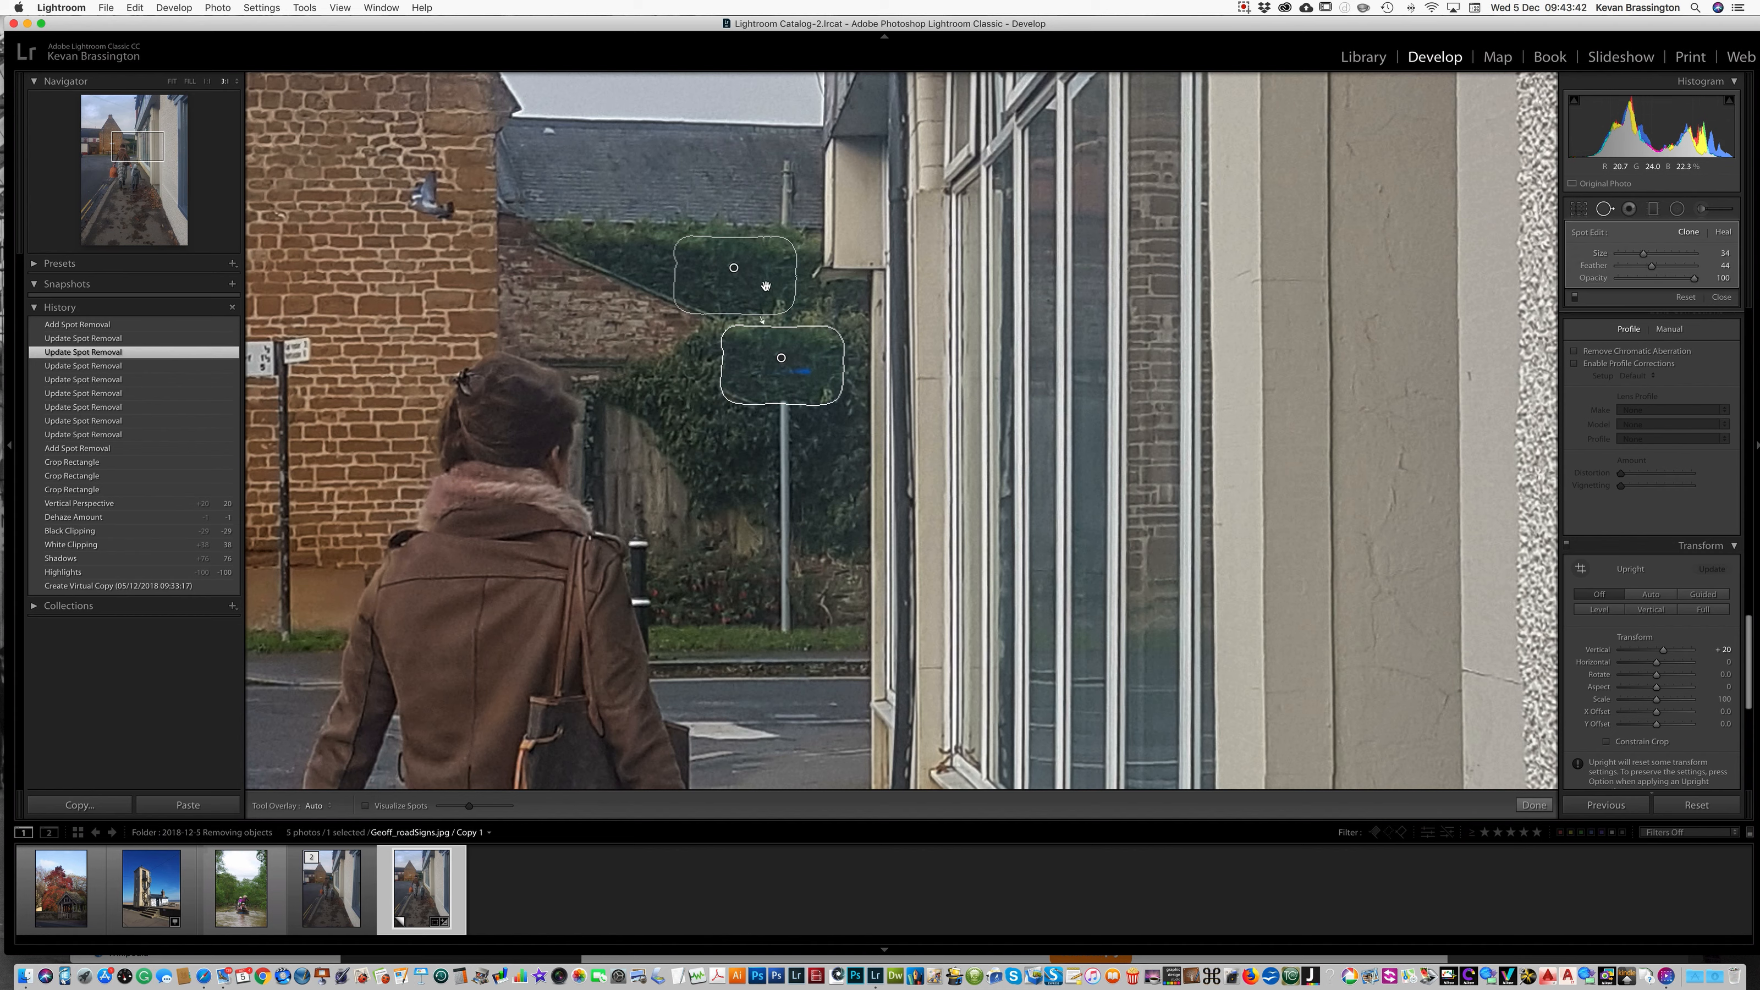
{"action": "mouse_move", "coordinate": [764, 277]}
{"action": "left_mouse_down"}
{"action": "mouse_move", "coordinate": [760, 243]}
{"action": "mouse_move", "coordinate": [798, 244]}
{"action": "mouse_move", "coordinate": [645, 291]}
{"action": "left_mouse_up"}
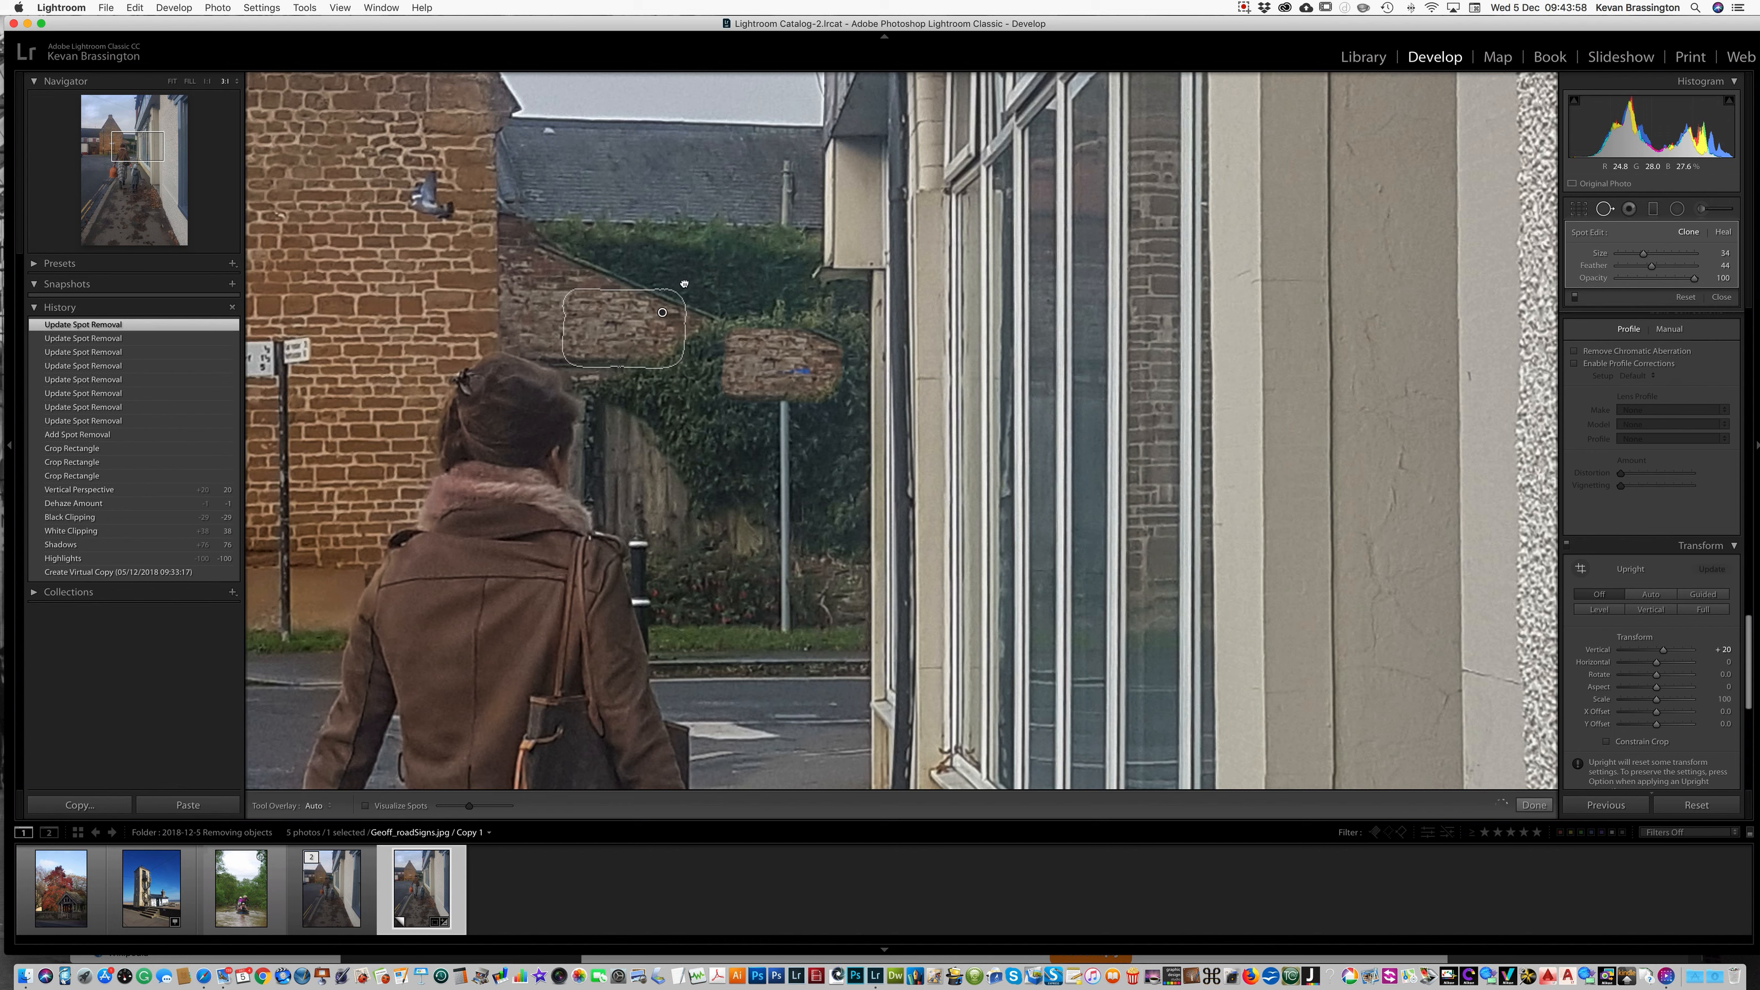
{"action": "mouse_move", "coordinate": [734, 266]}
{"action": "left_mouse_down"}
{"action": "mouse_move", "coordinate": [780, 253]}
{"action": "mouse_move", "coordinate": [790, 218]}
{"action": "mouse_move", "coordinate": [784, 280]}
{"action": "mouse_move", "coordinate": [795, 231]}
{"action": "left_mouse_up"}
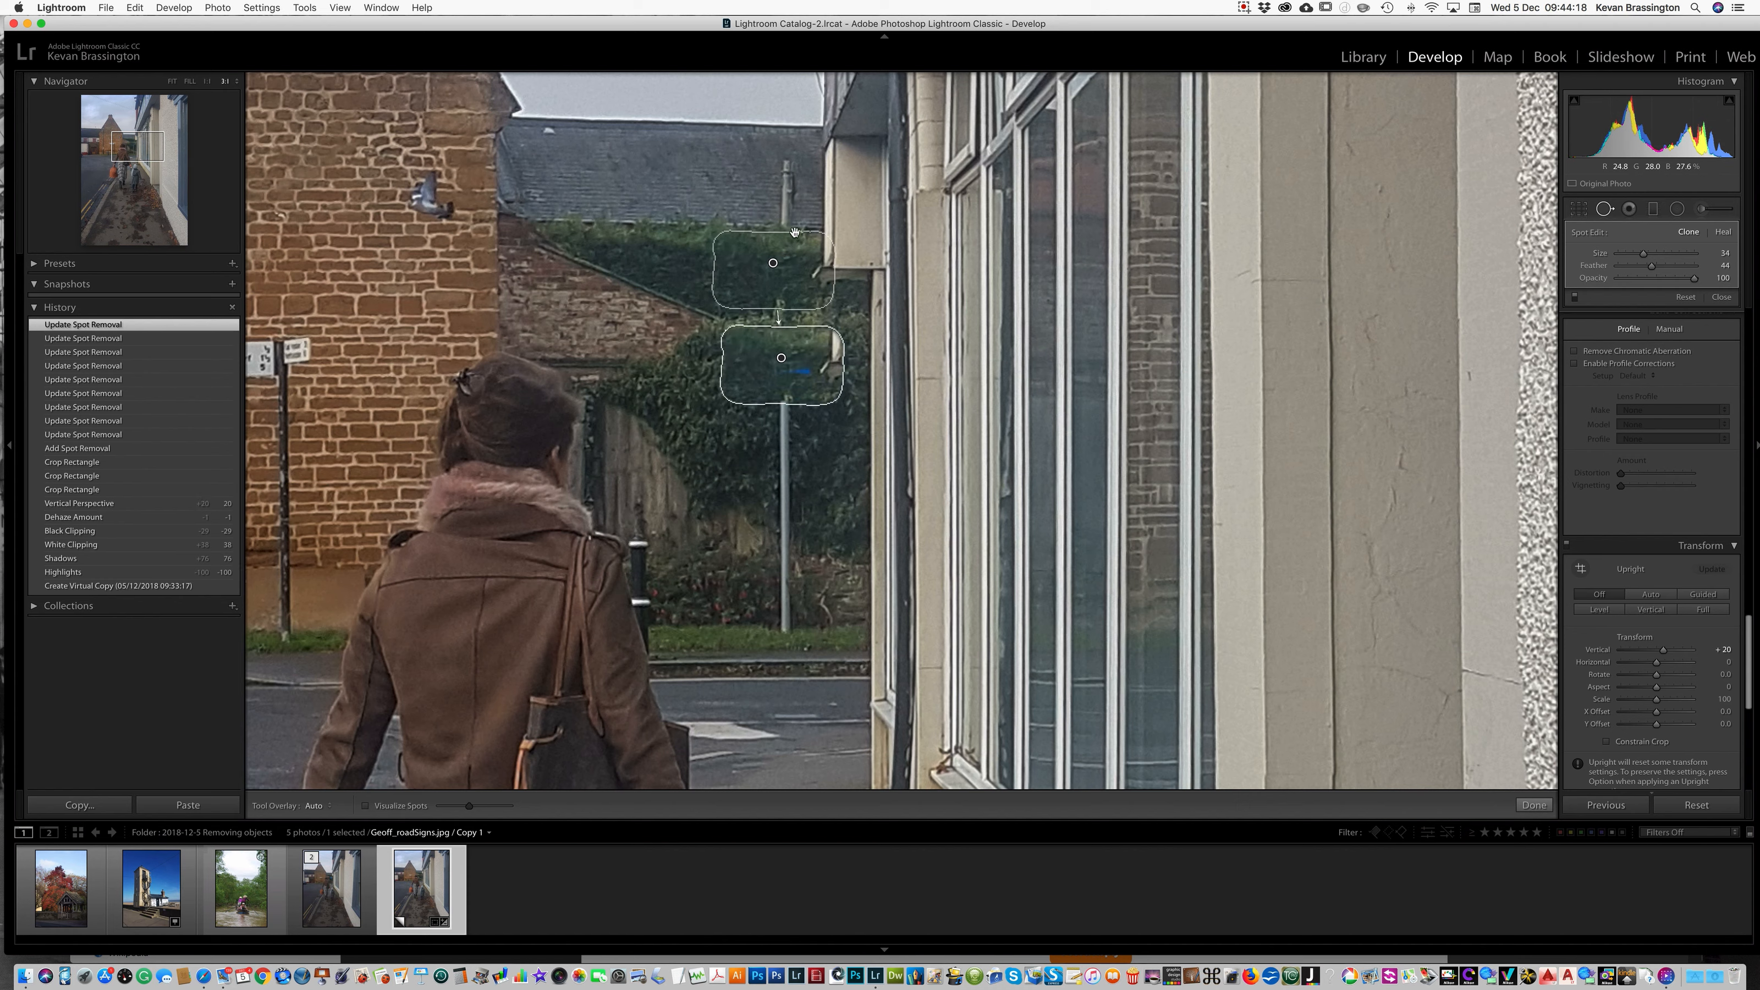
{"action": "mouse_move", "coordinate": [787, 259]}
{"action": "left_mouse_down"}
{"action": "mouse_move", "coordinate": [749, 259]}
{"action": "mouse_move", "coordinate": [765, 261]}
{"action": "left_mouse_up"}
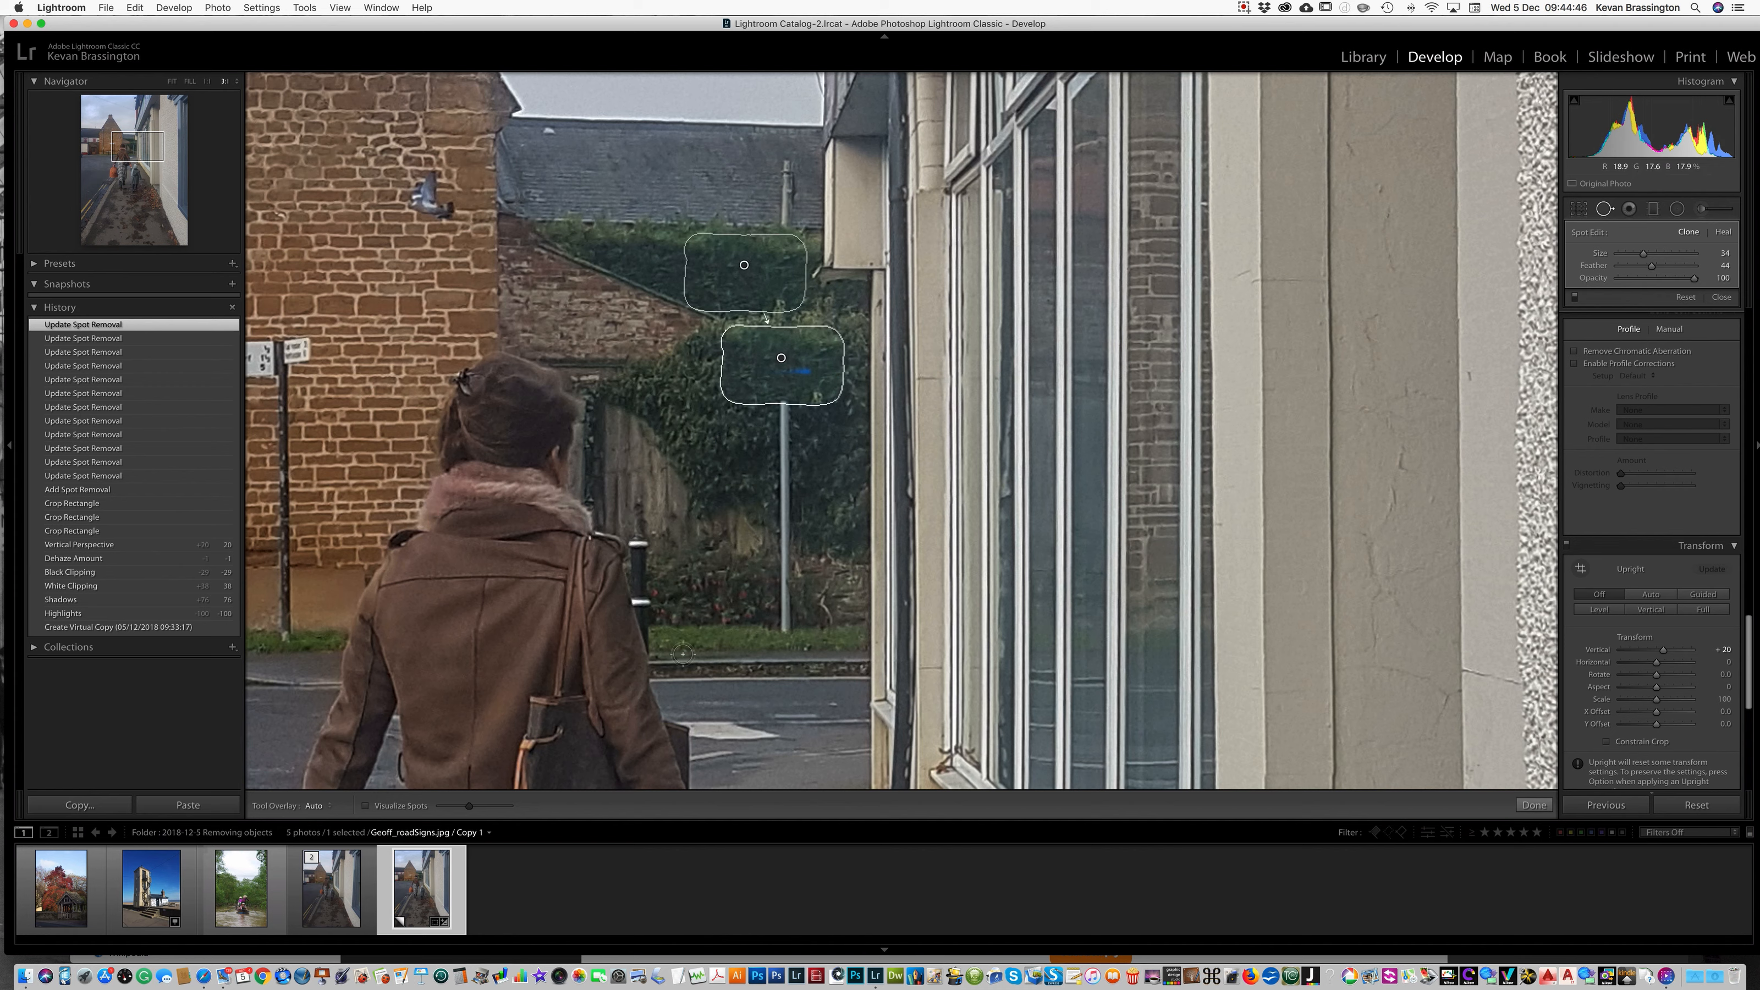
- Set the spot overlay to Never and clone out the sign's post at size 23 and the leftover blue mark at size 16
{"action": "left_click", "coordinate": [330, 806]}
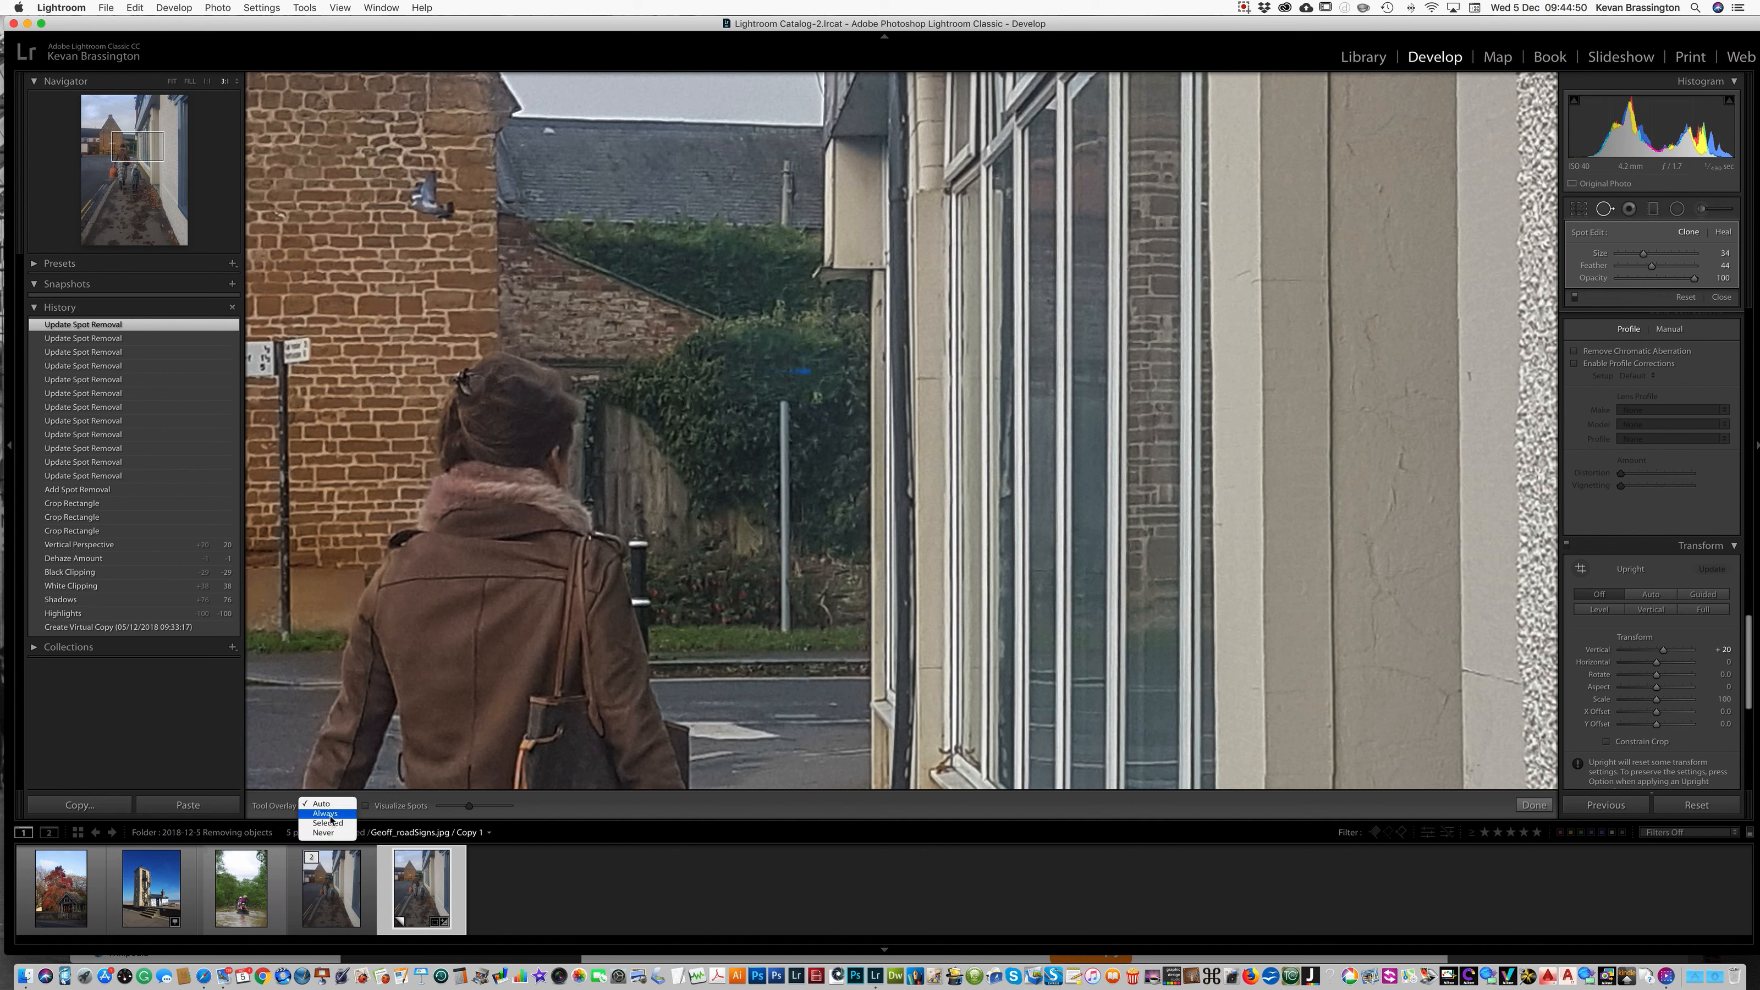
{"action": "left_click", "coordinate": [328, 833]}
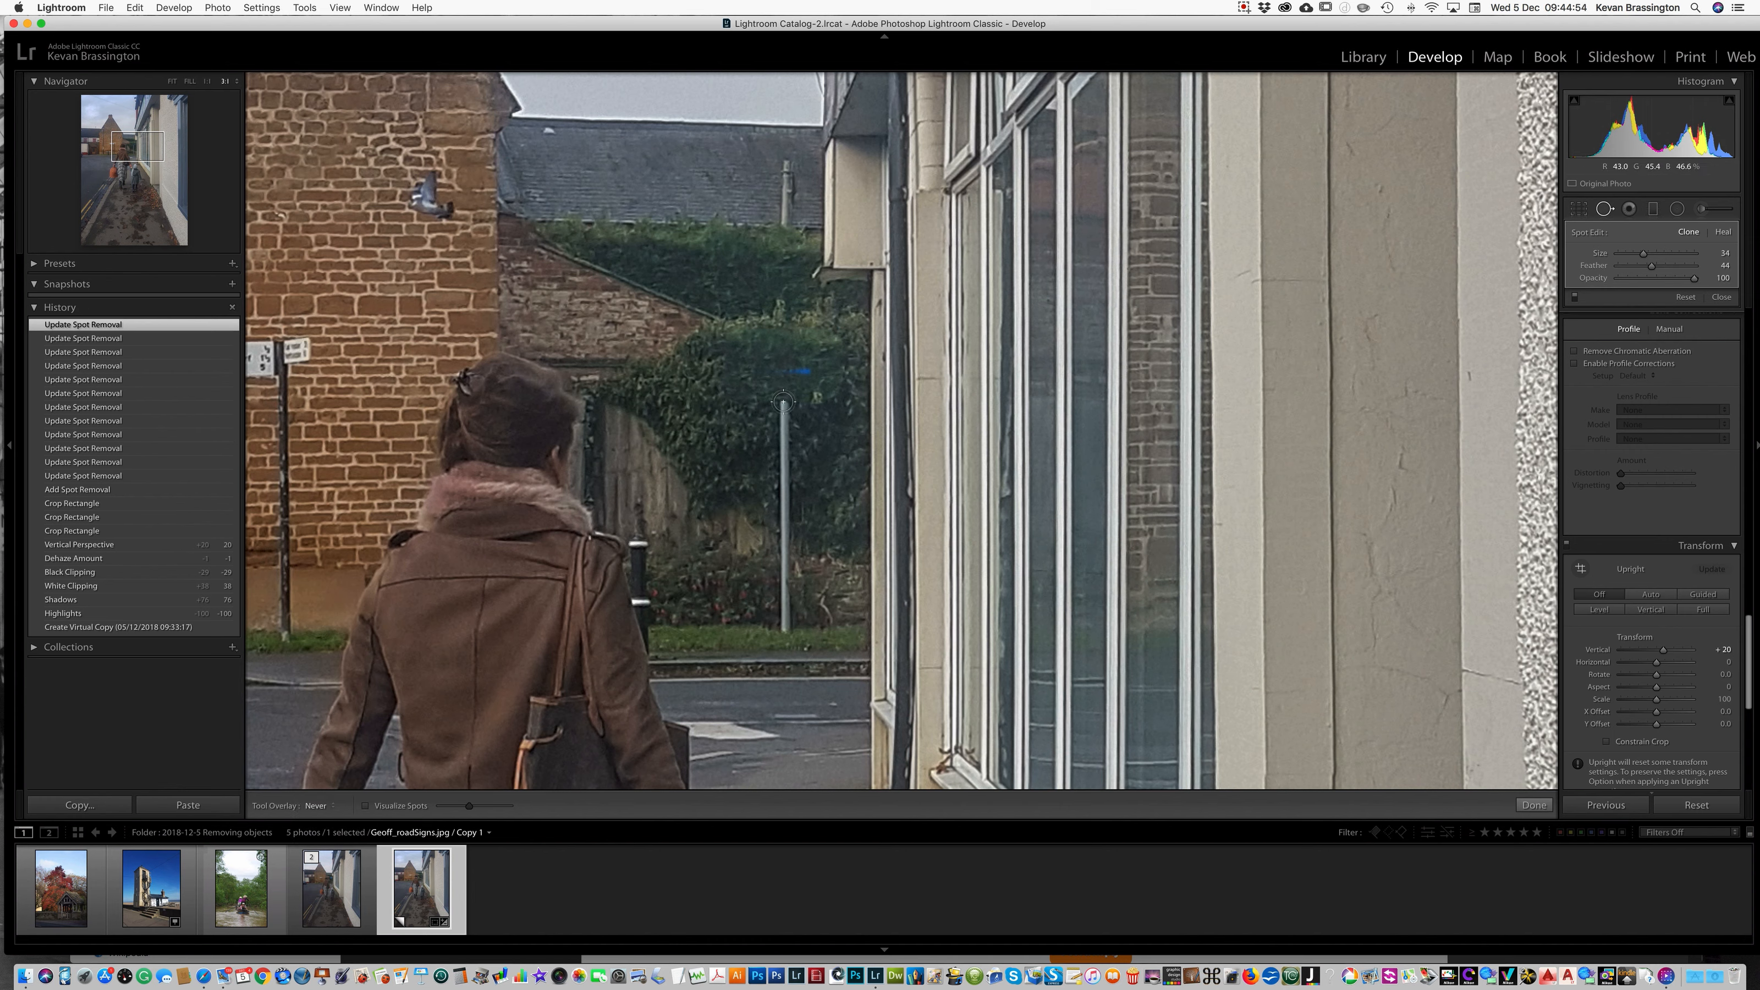
{"action": "left_click_drag", "start_coordinate": [785, 404], "coordinate": [783, 627]}
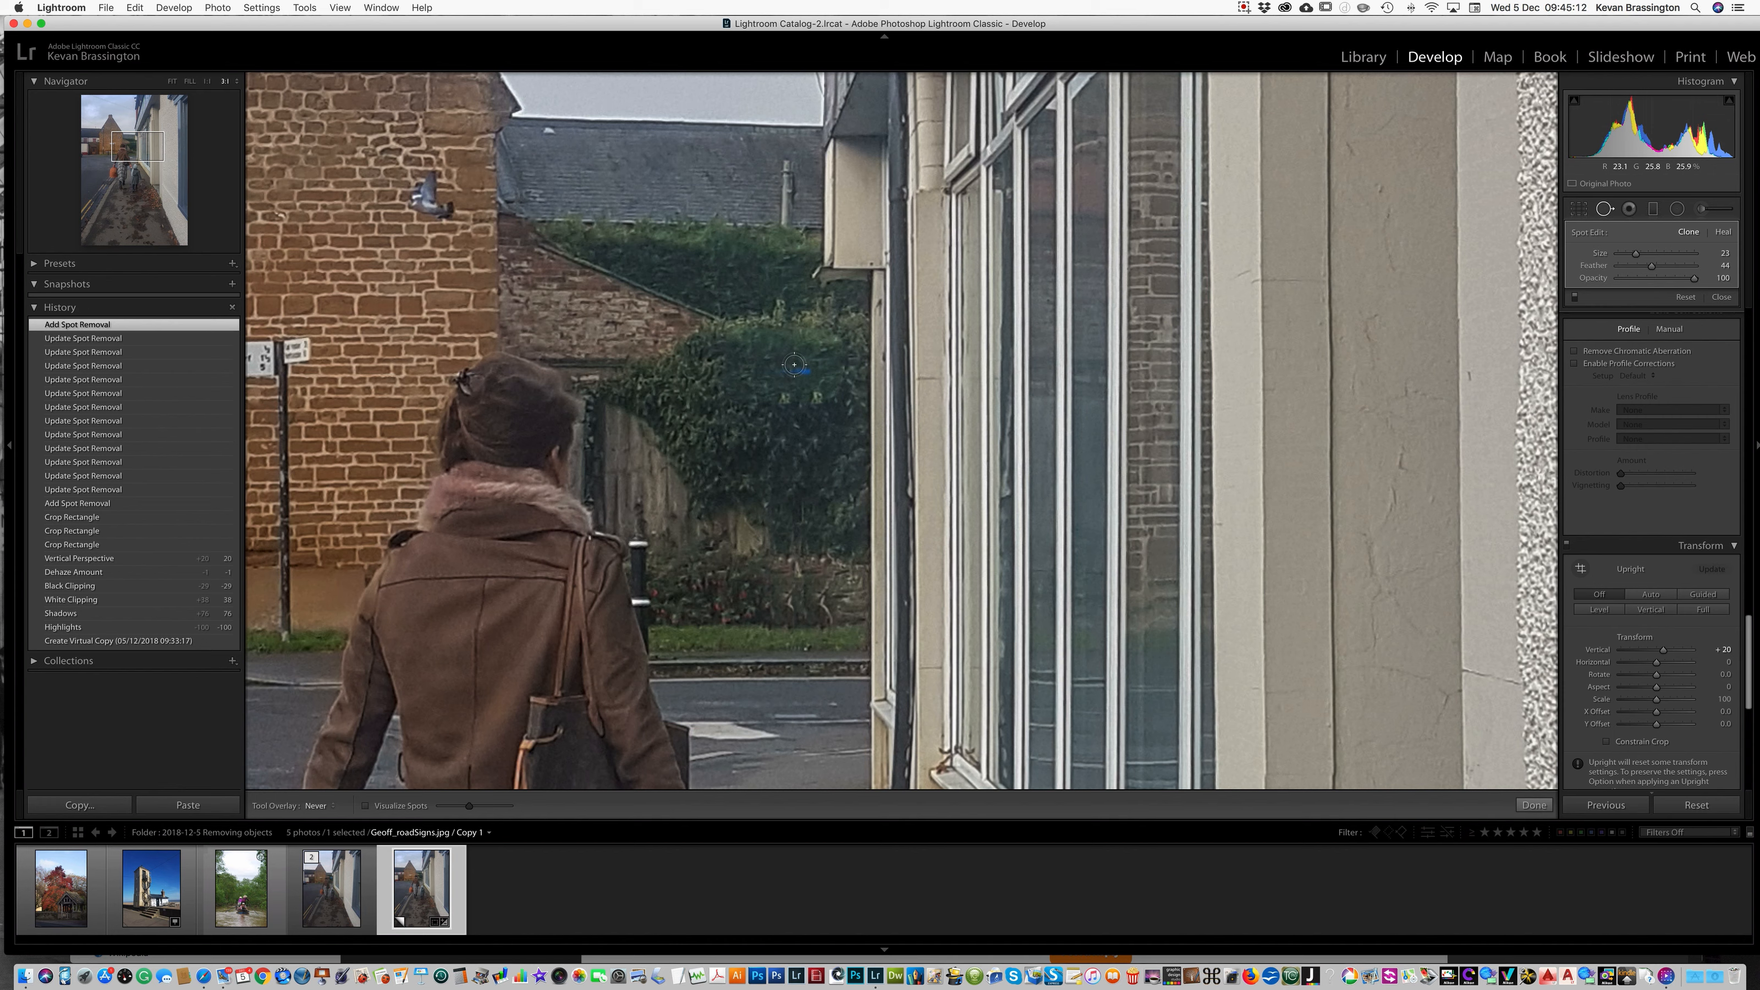
{"action": "left_click_drag", "start_coordinate": [794, 372], "coordinate": [807, 371]}
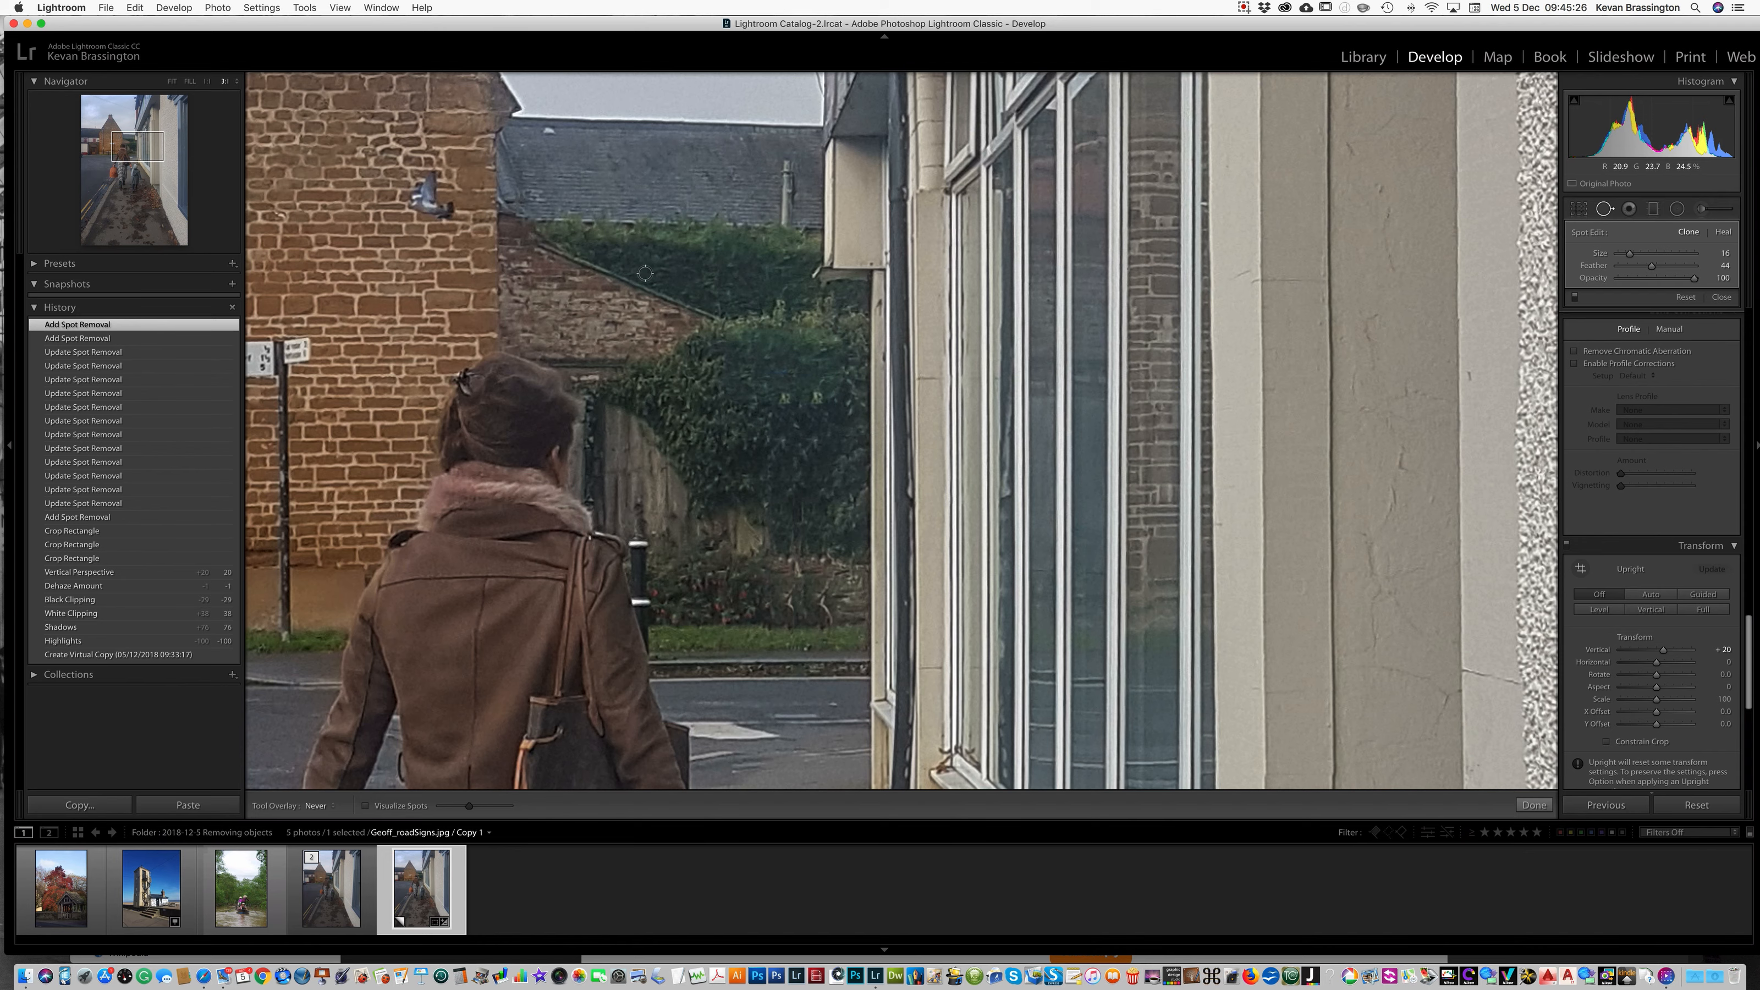
- Switch to Heal and paint out the white direction sign at size 28, and its post in two strokes at sizes 21 and 20
{"action": "left_click_drag", "start_coordinate": [138, 146], "coordinate": [118, 146]}
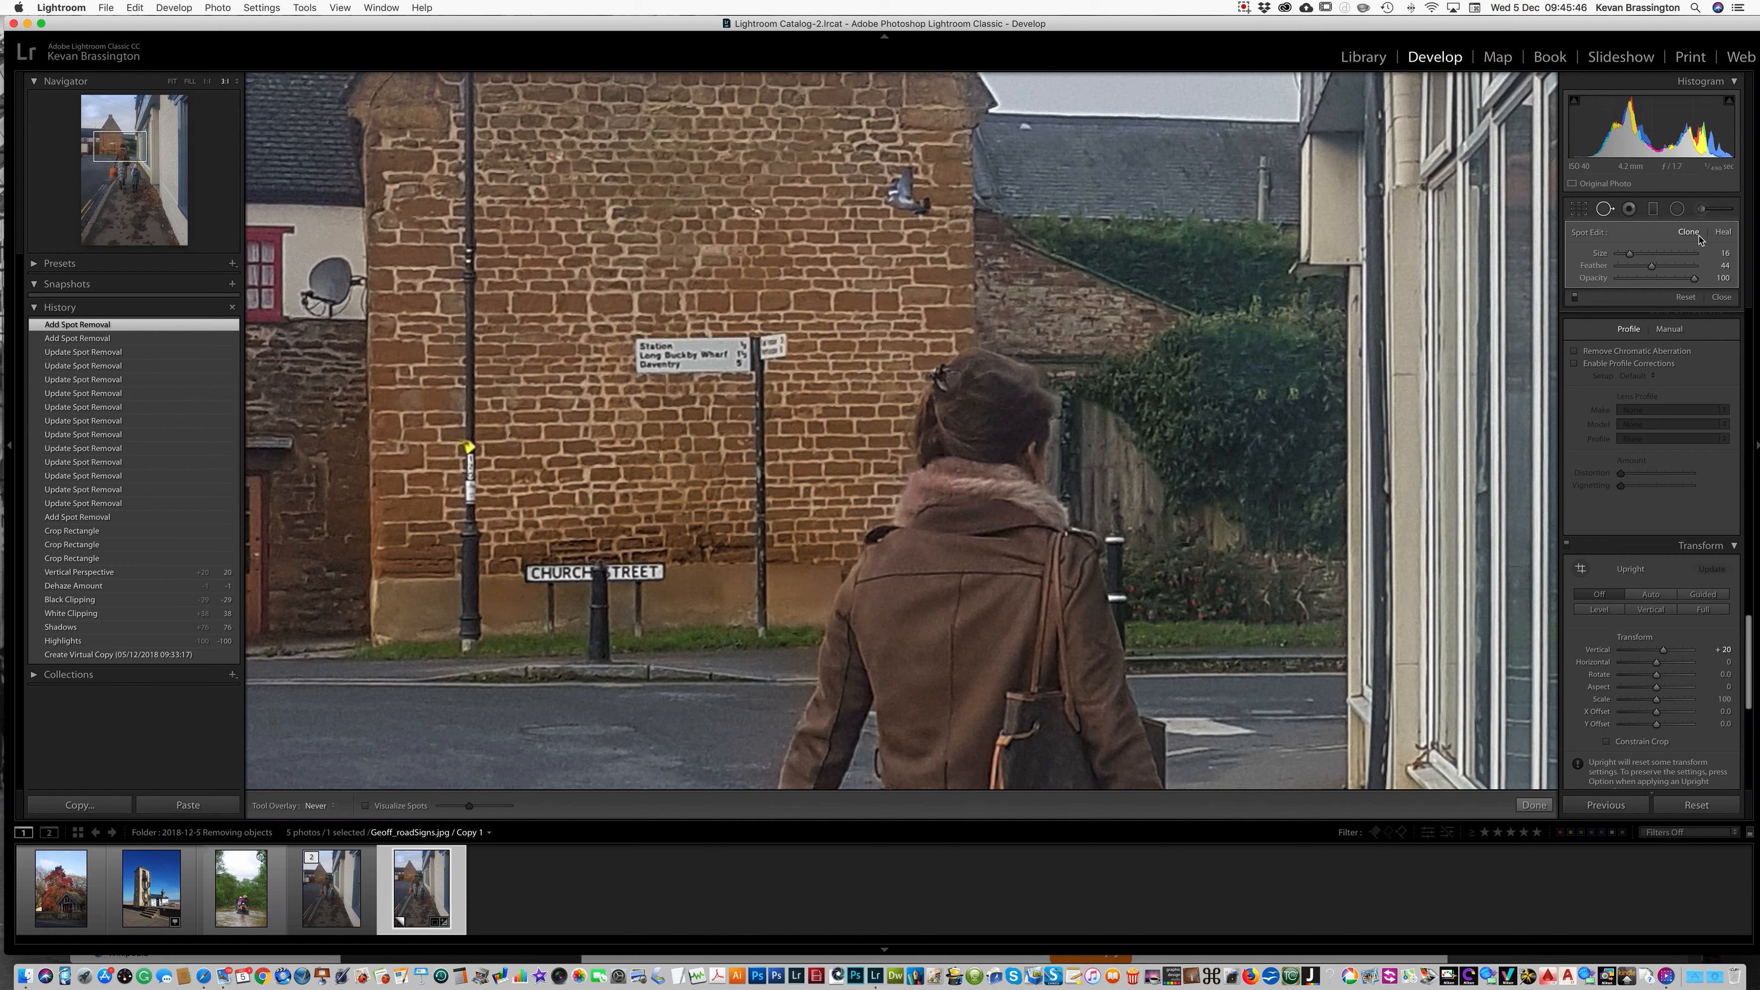
{"action": "left_click", "coordinate": [1725, 234]}
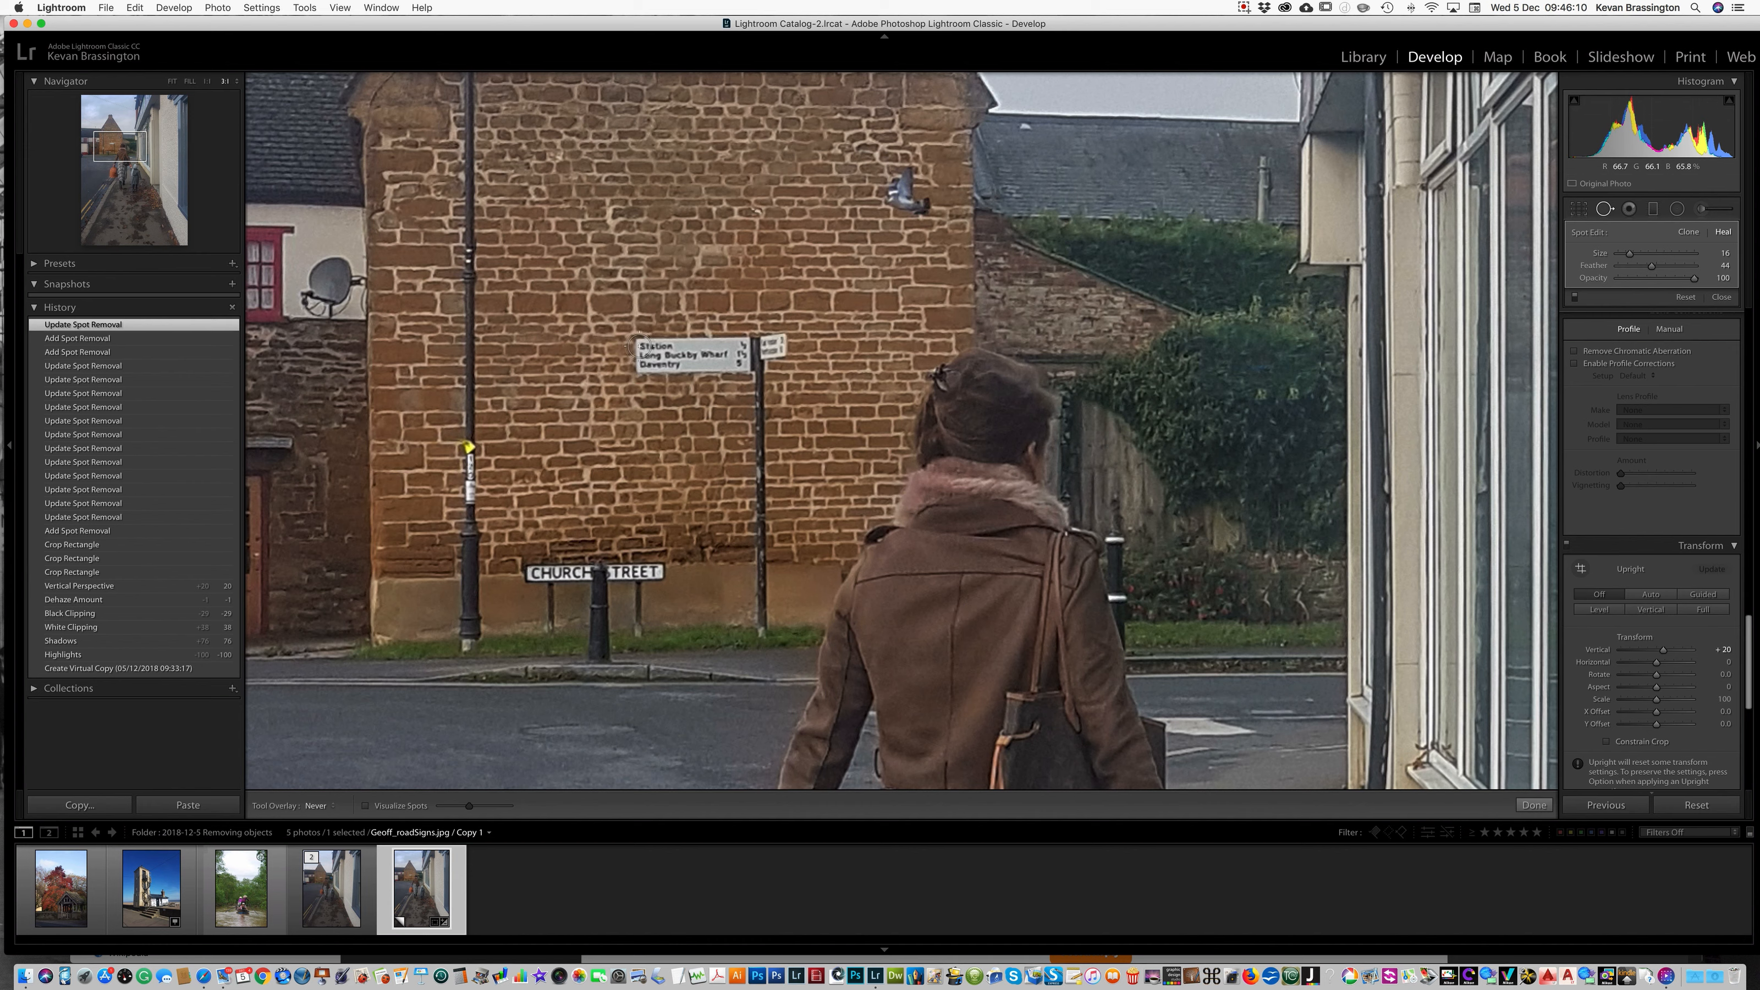
{"action": "mouse_move", "coordinate": [638, 346]}
{"action": "left_mouse_down"}
{"action": "mouse_move", "coordinate": [778, 345]}
{"action": "mouse_move", "coordinate": [775, 367]}
{"action": "mouse_move", "coordinate": [634, 367]}
{"action": "left_mouse_up"}
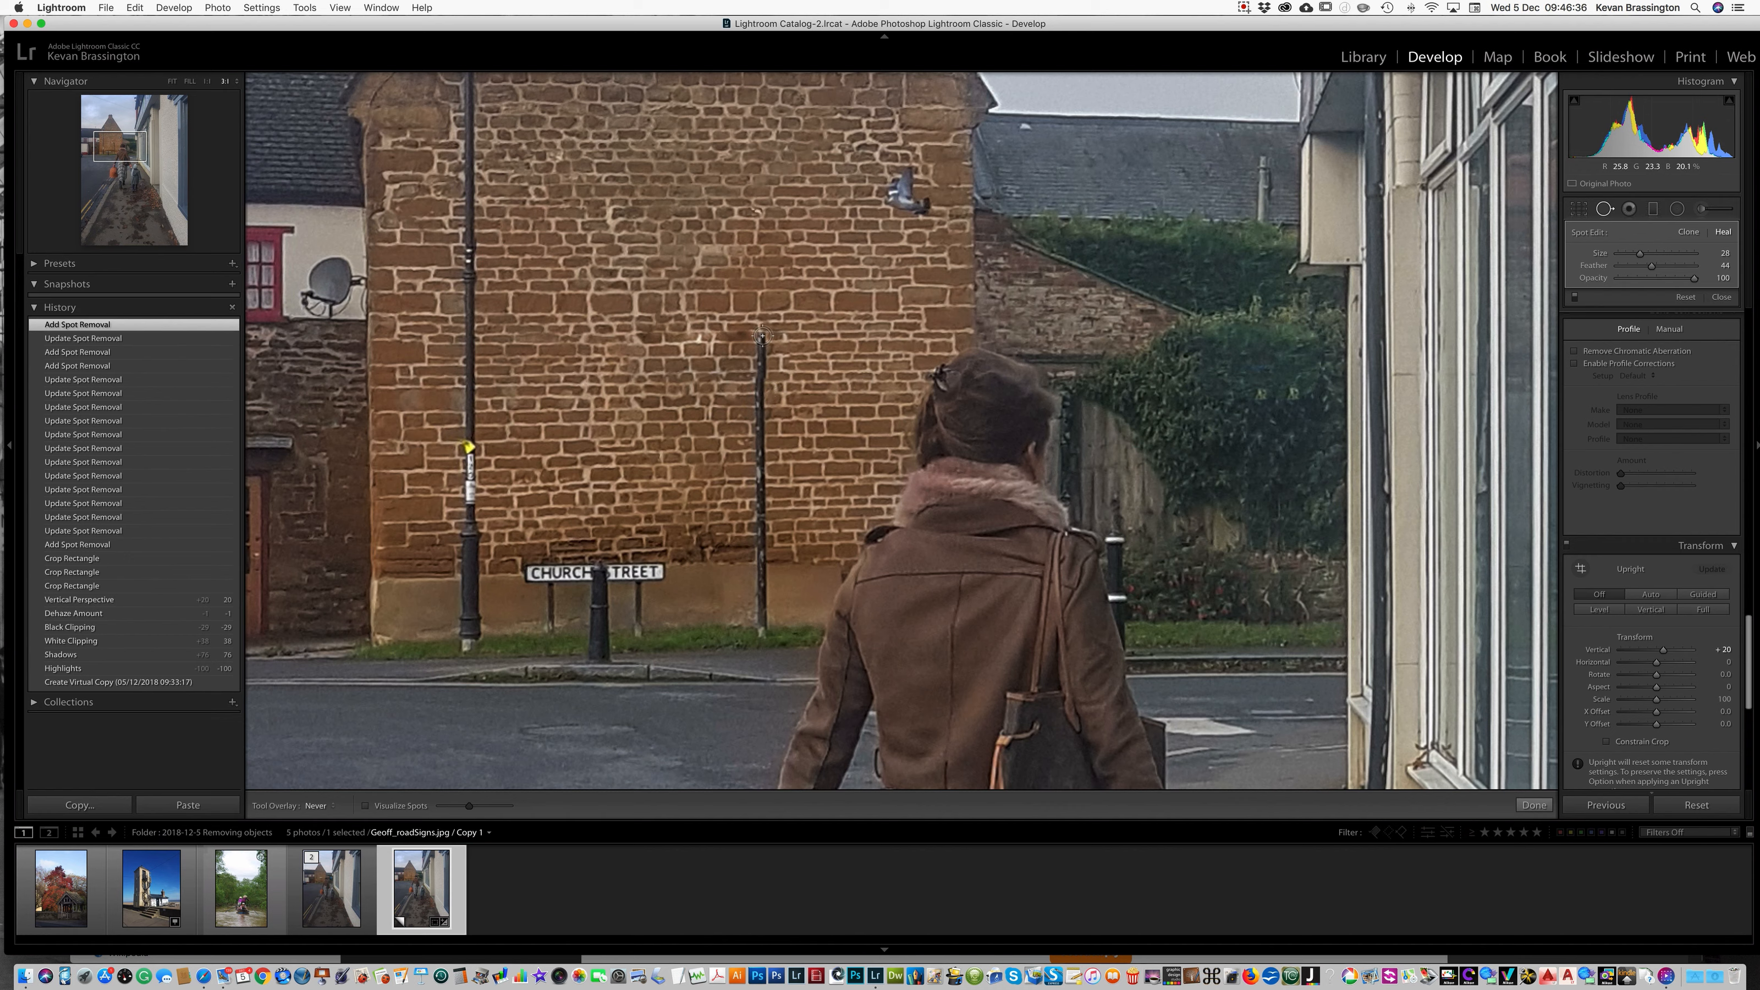
{"action": "left_click_drag", "start_coordinate": [762, 336], "coordinate": [760, 561]}
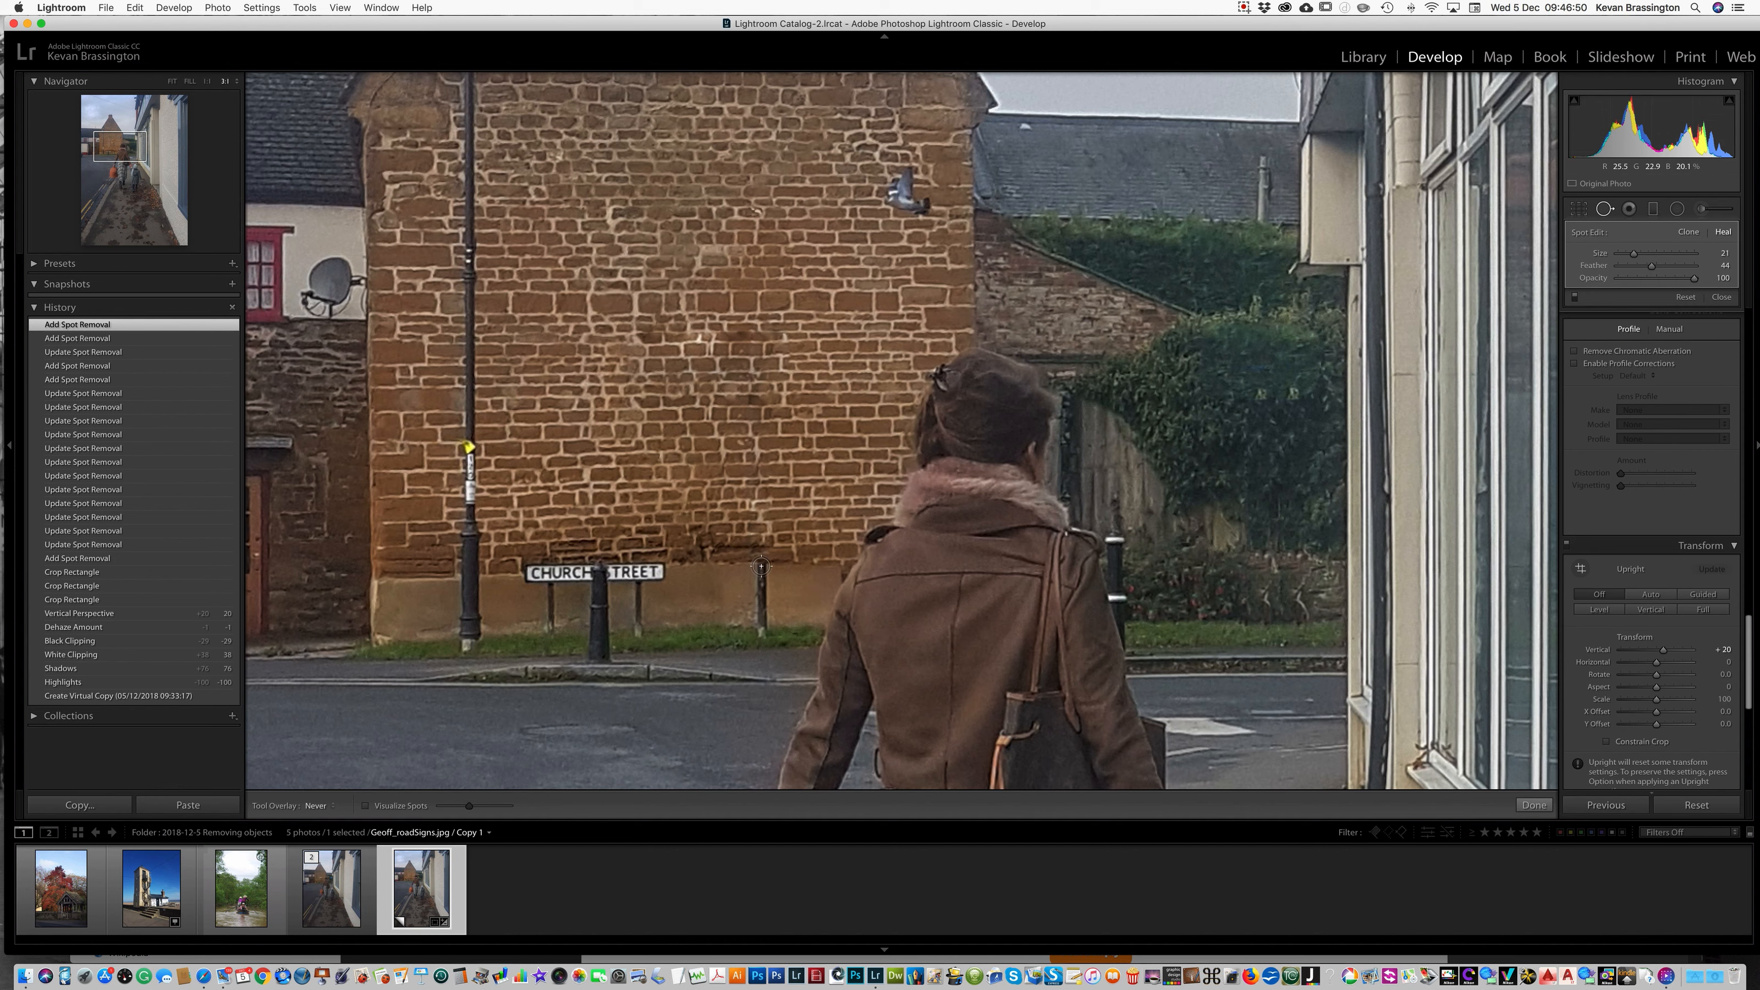
{"action": "left_click_drag", "start_coordinate": [761, 566], "coordinate": [761, 631]}
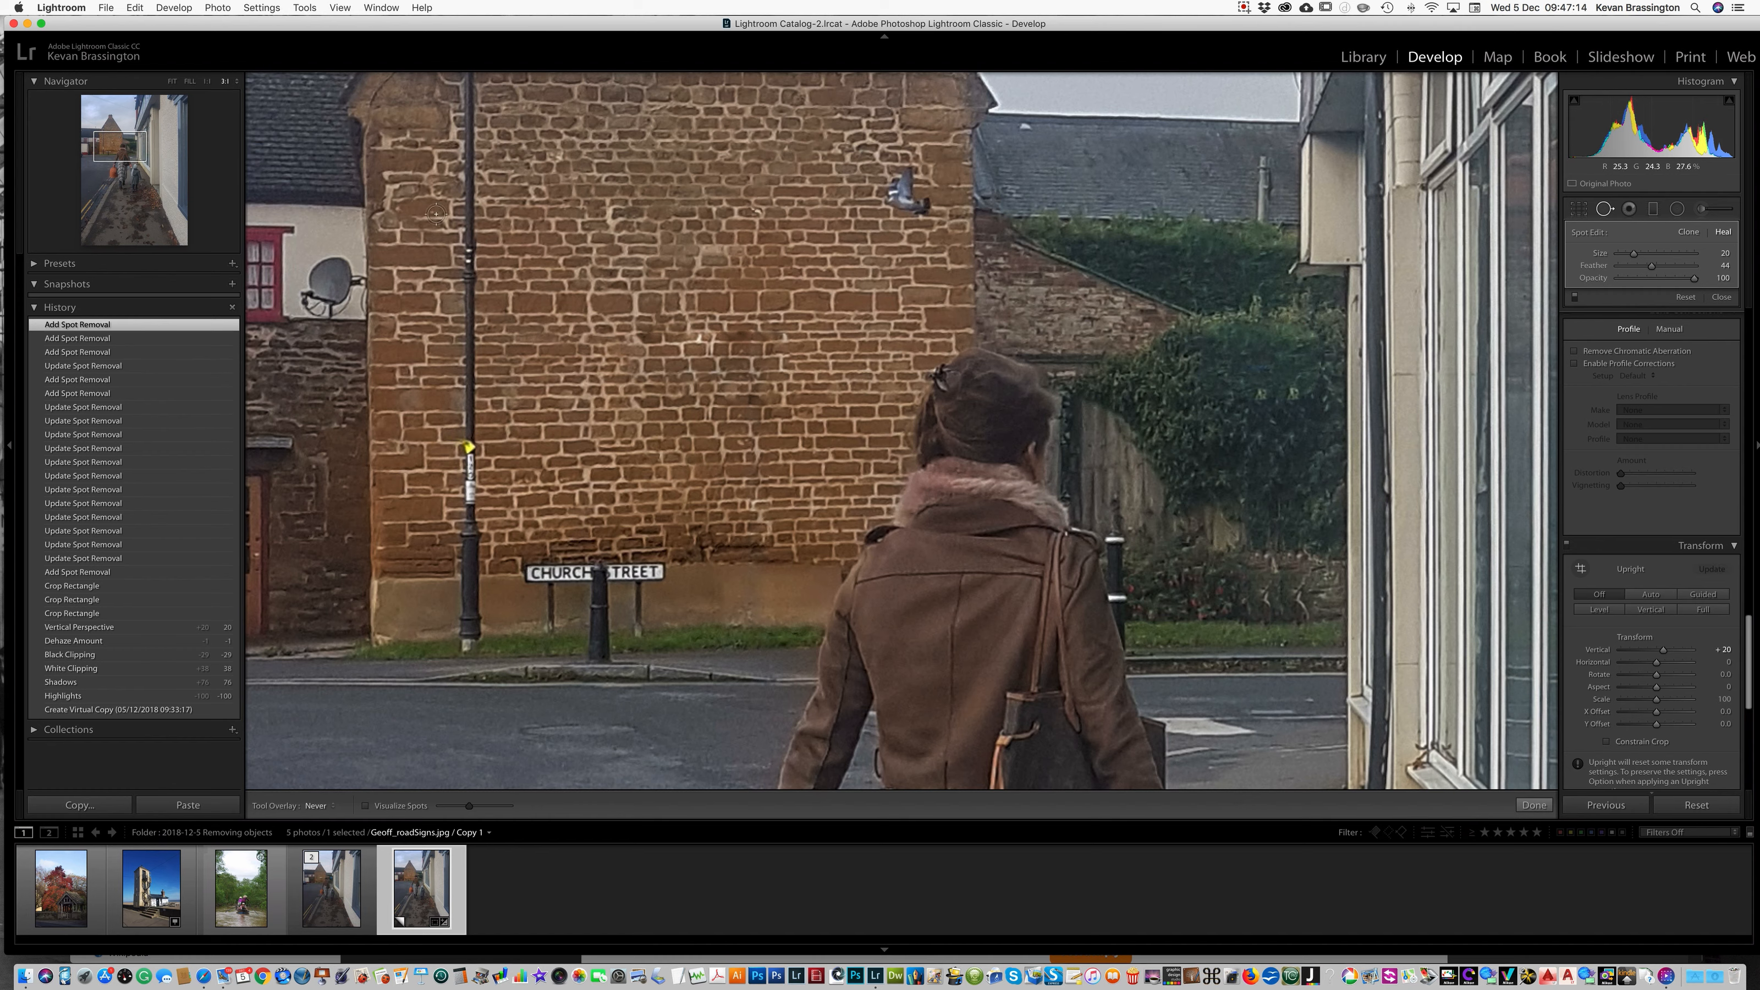
- Compare the edited virtual copy with the original photo side by side in the Library, both fitted to view
{"action": "left_click", "coordinate": [1362, 57]}
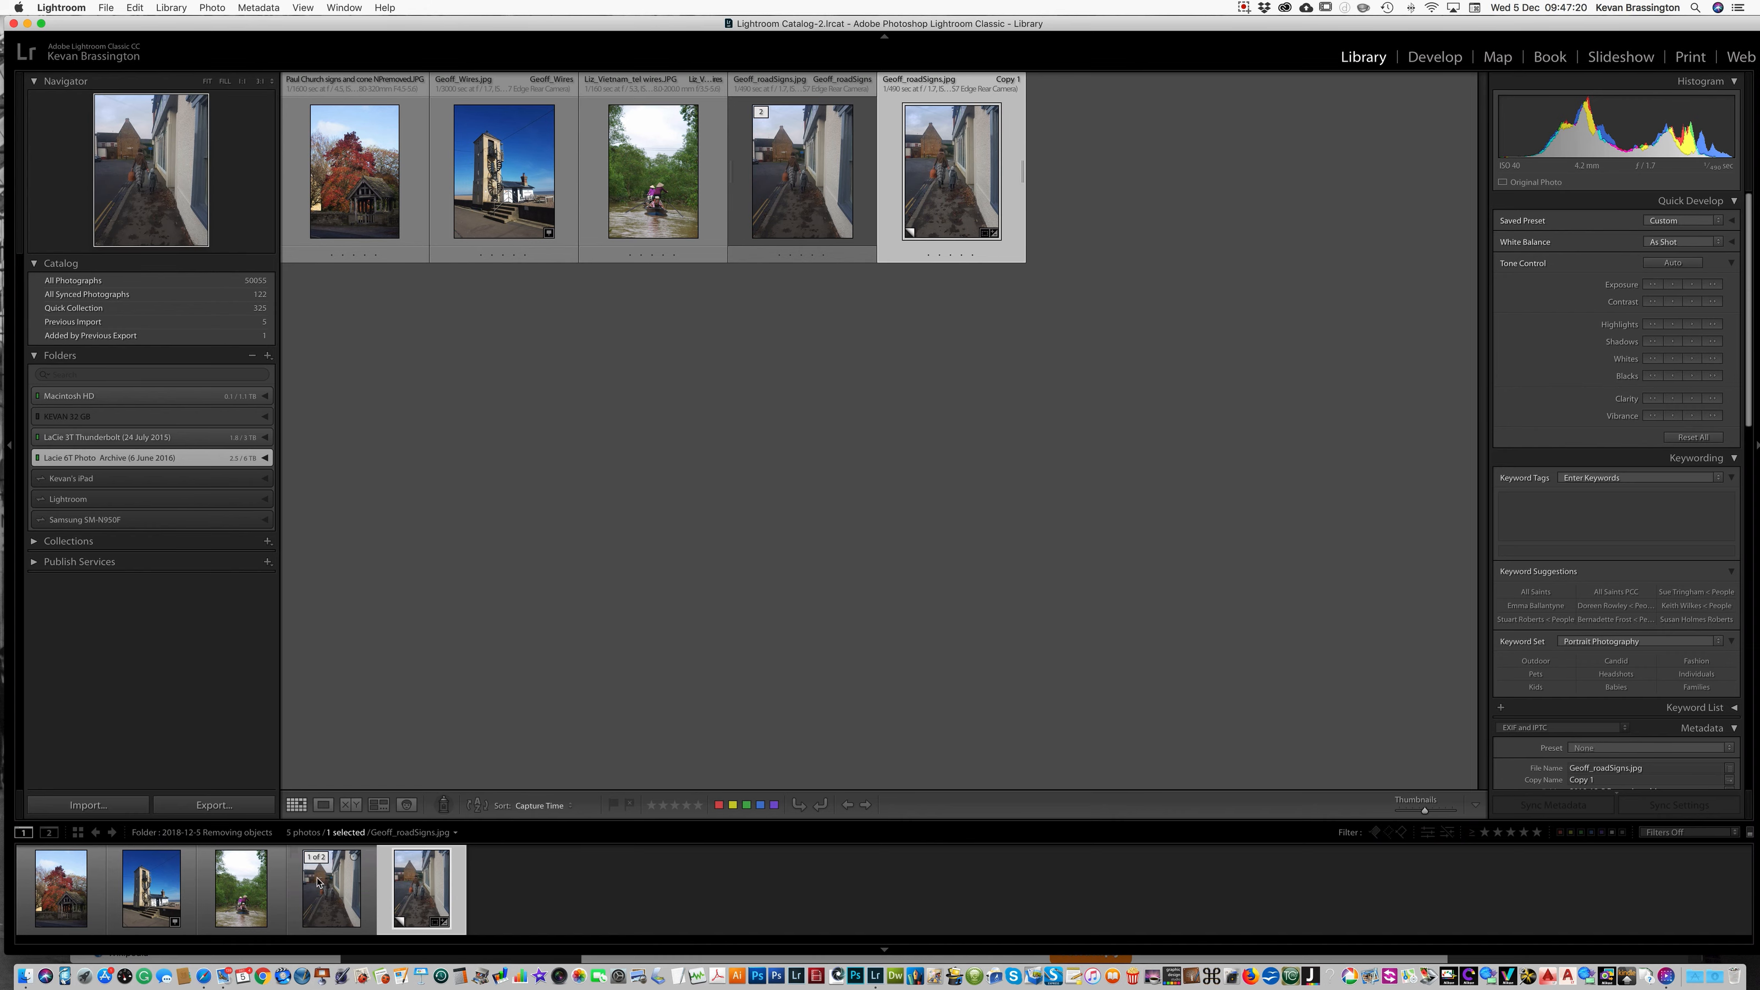
{"action": "left_click", "coordinate": [323, 805]}
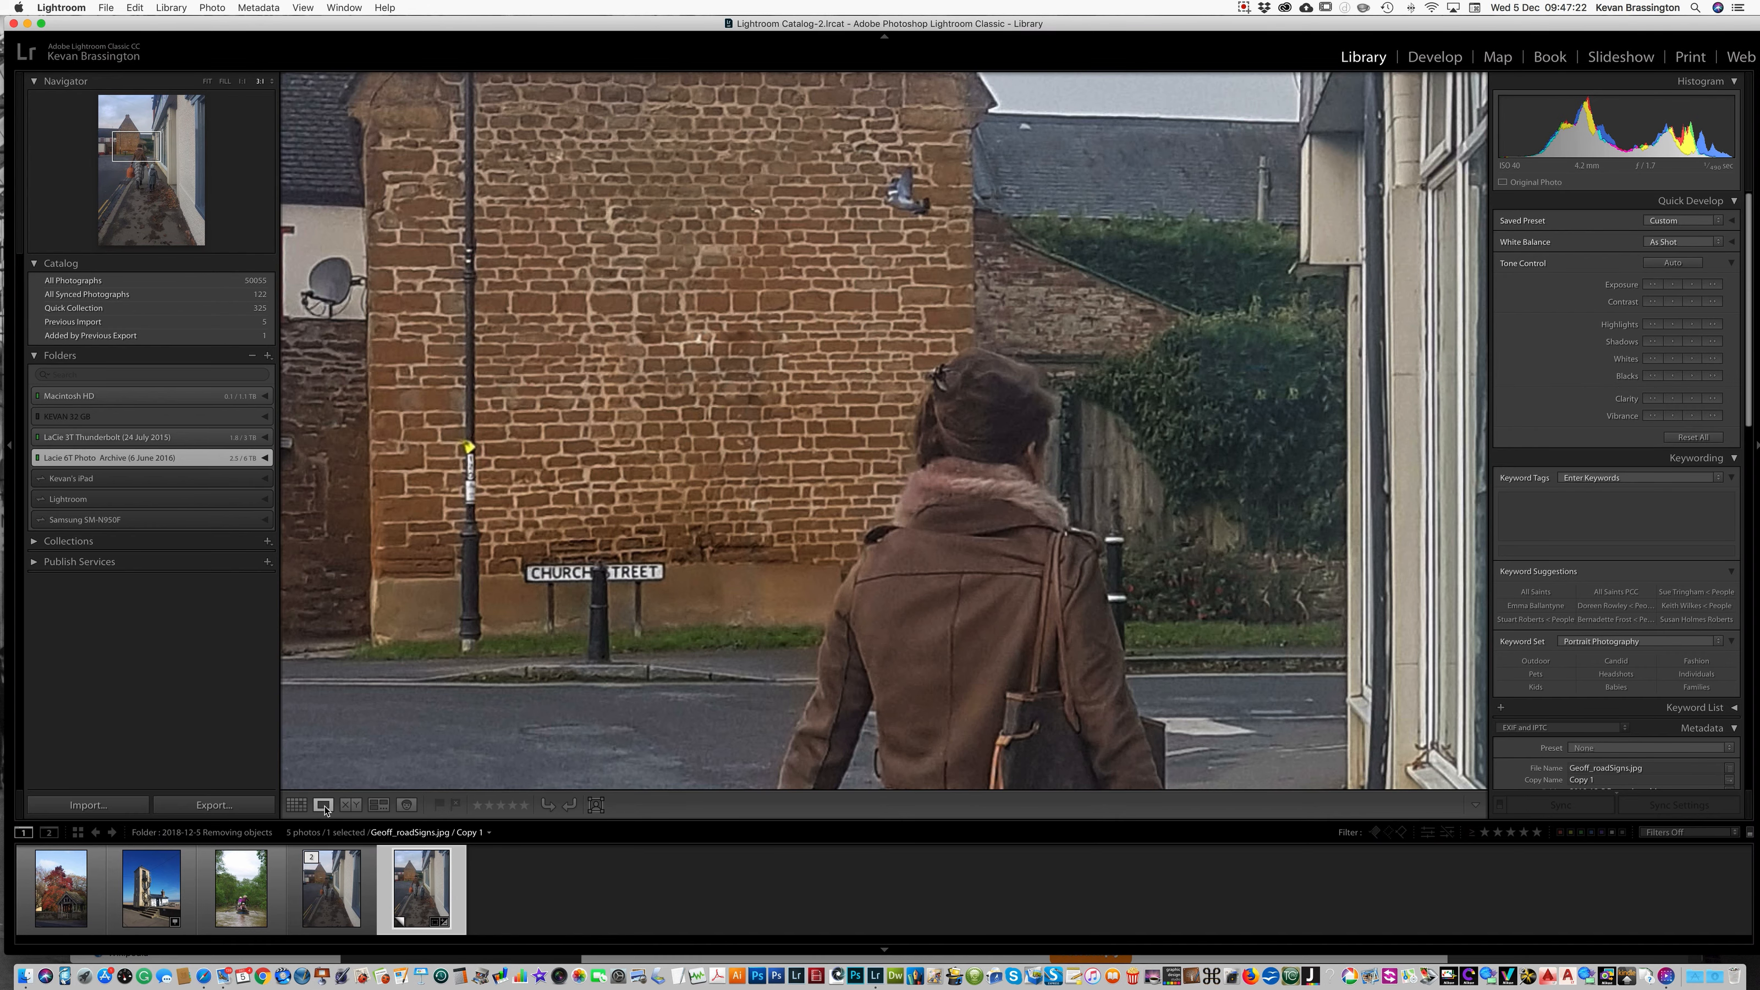
{"action": "left_click", "coordinate": [349, 805]}
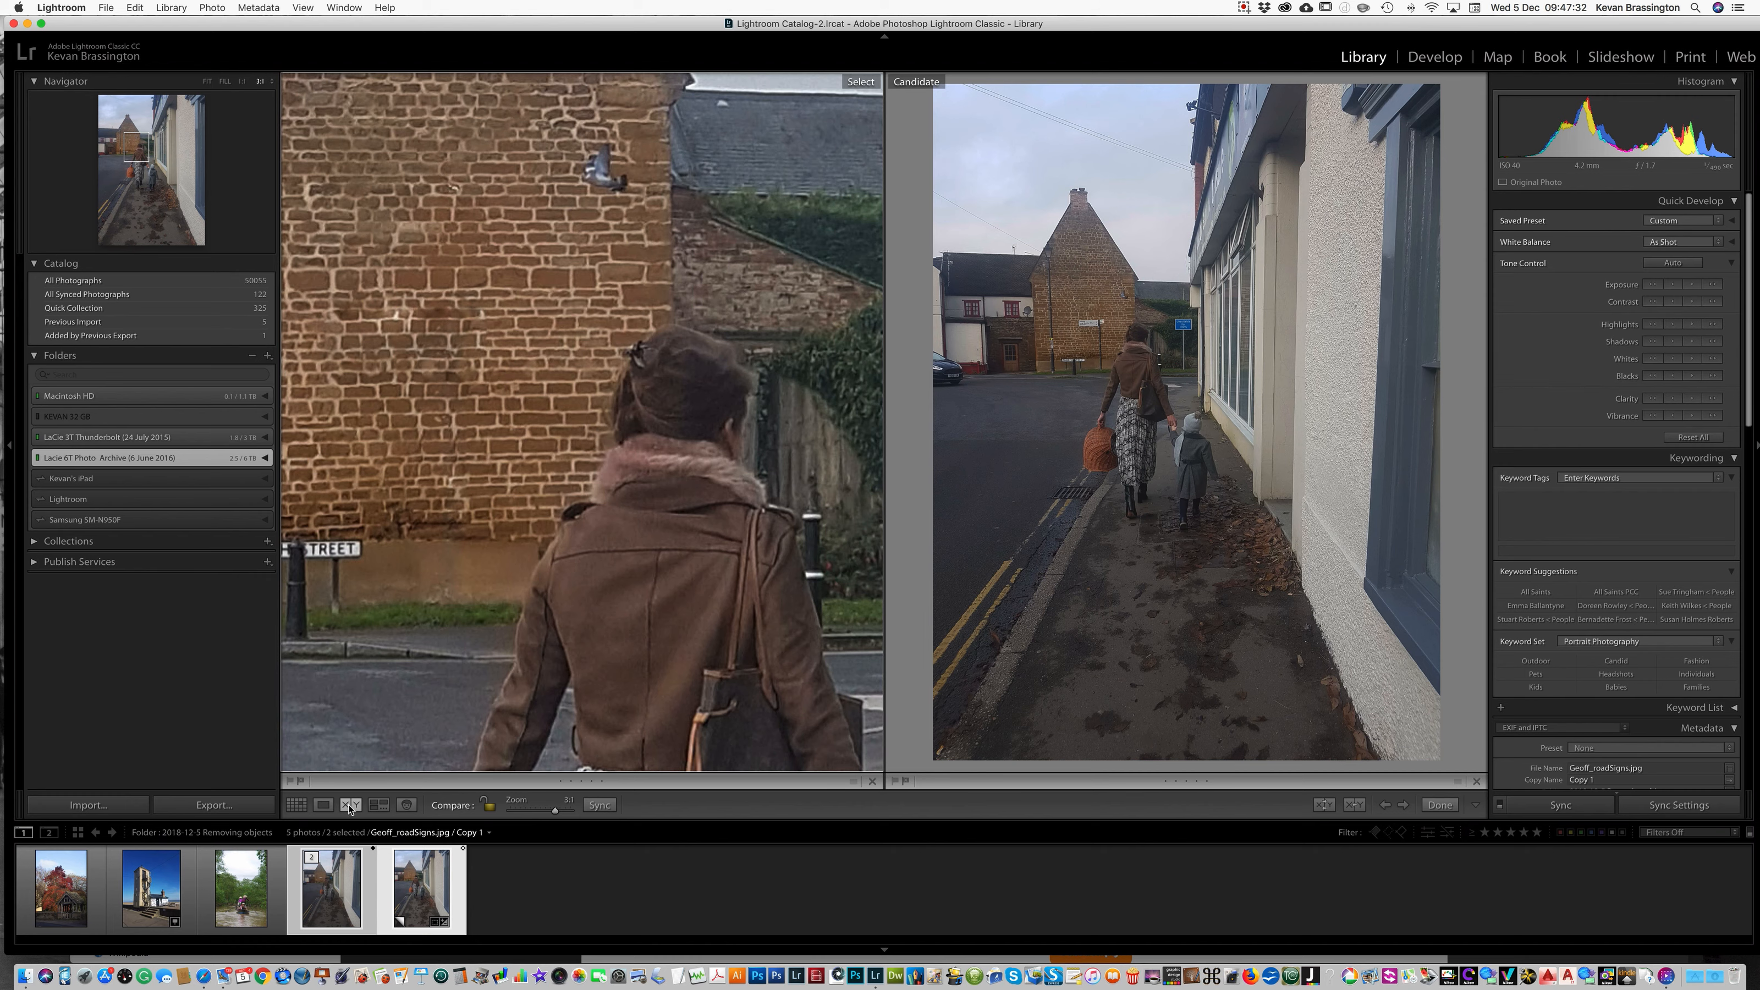
{"action": "left_click", "coordinate": [323, 804]}
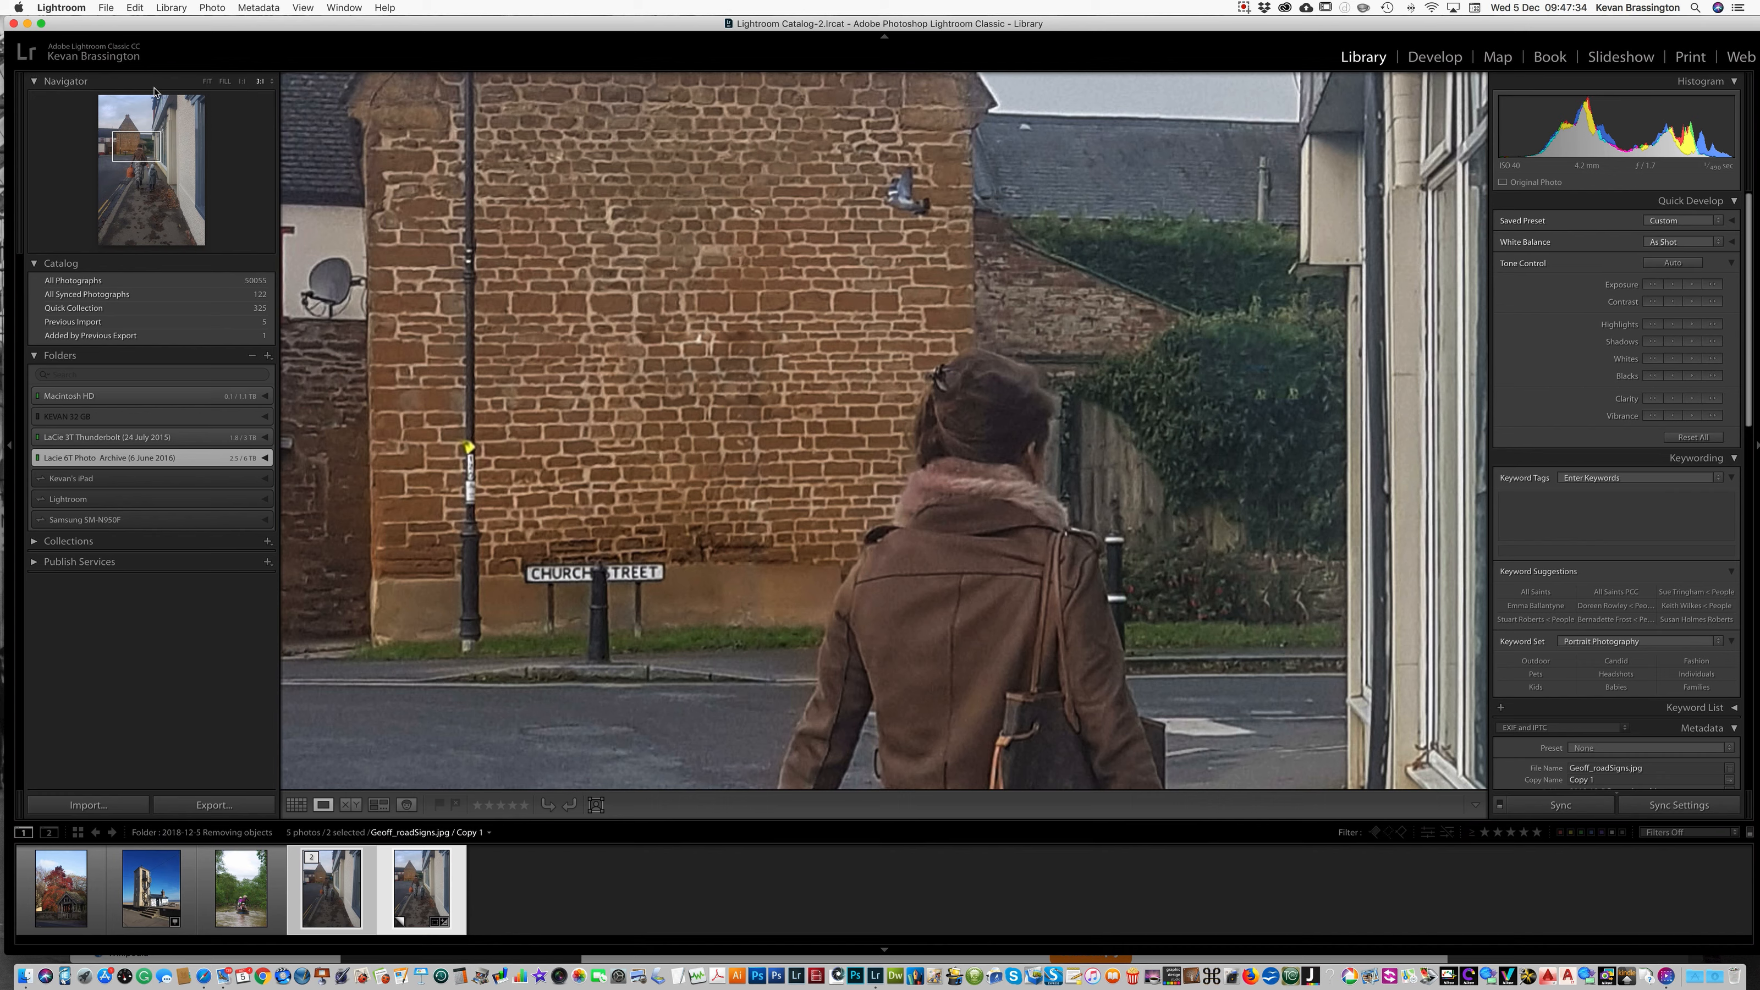
{"action": "left_click", "coordinate": [207, 81]}
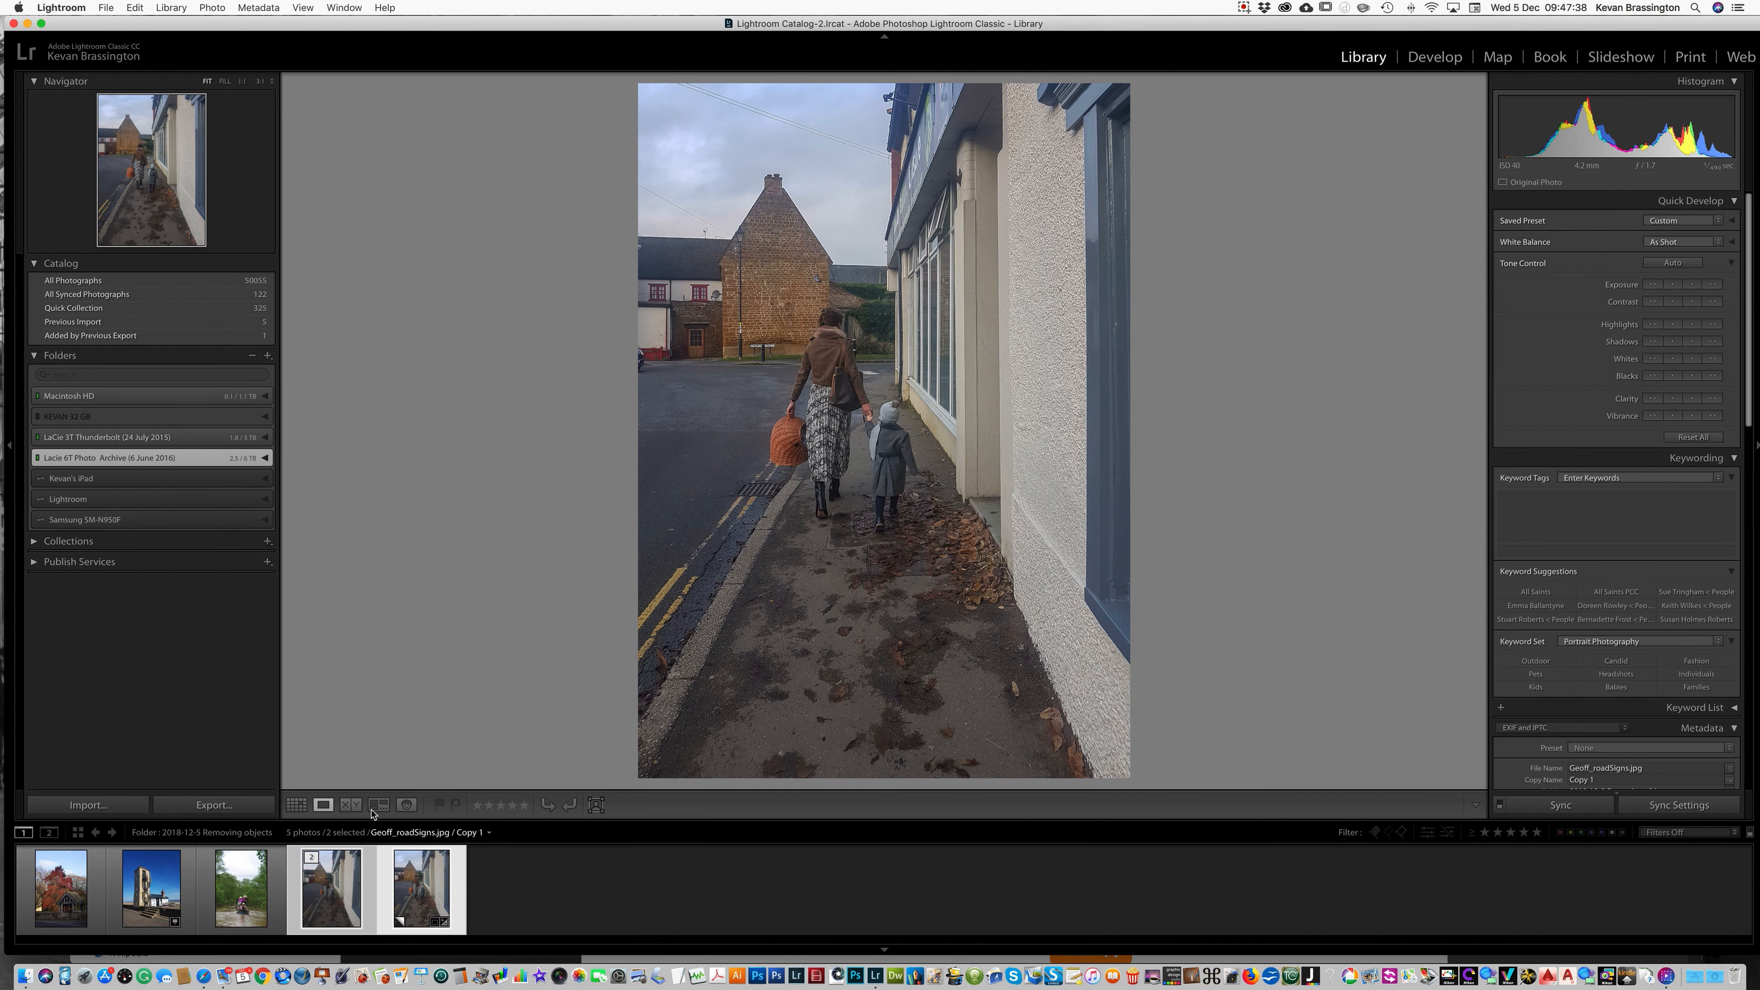
{"action": "left_click", "coordinate": [351, 805]}
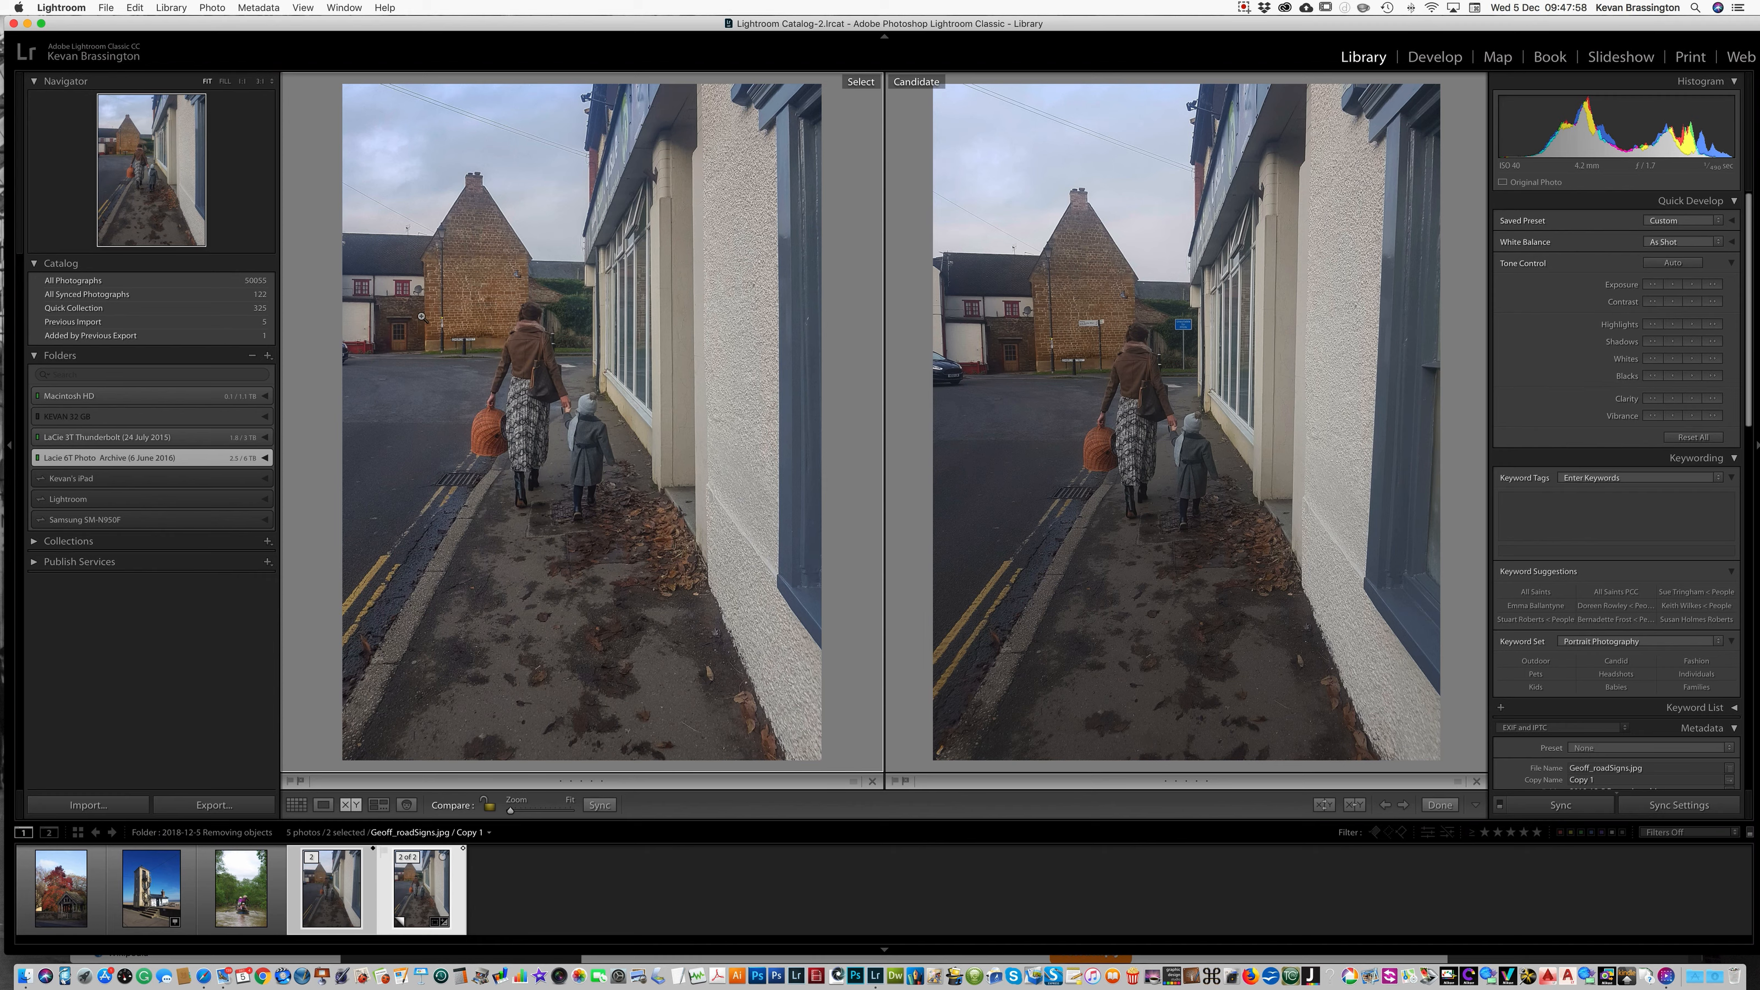
- Open the virtual copy in Develop and clone out the first long stretch of the upper overhead wire with a size 20 brush
{"action": "left_click", "coordinate": [325, 806]}
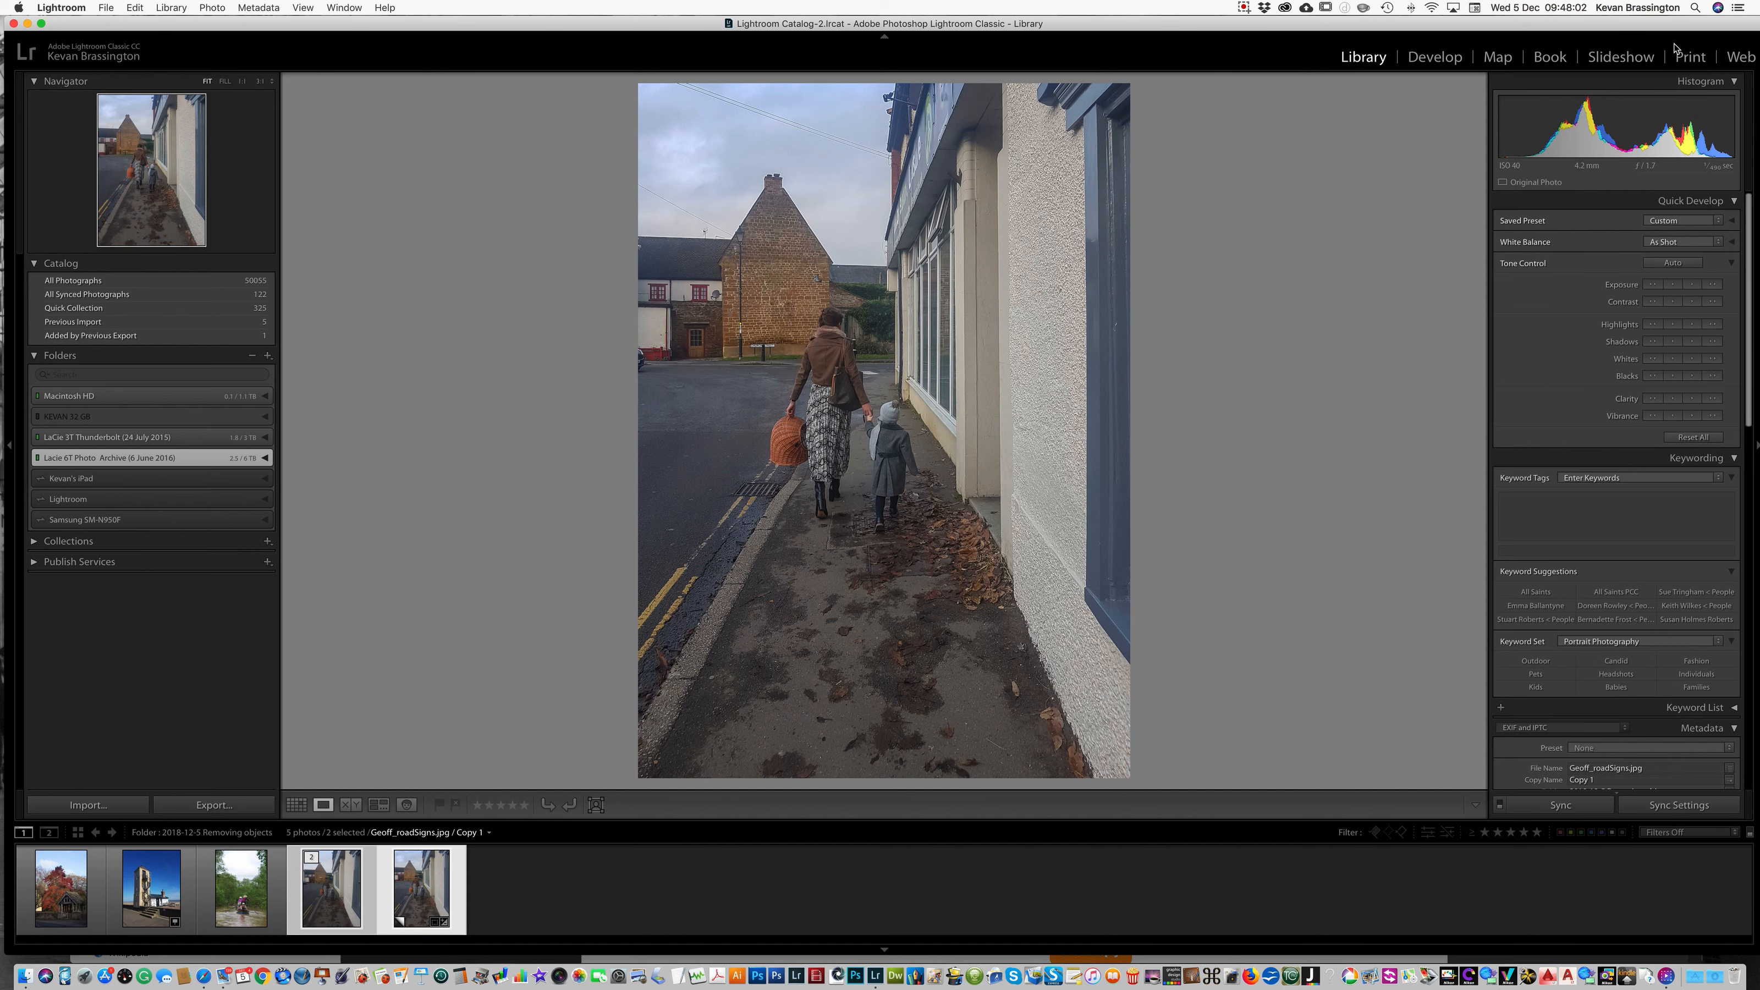
{"action": "left_click", "coordinate": [1432, 59]}
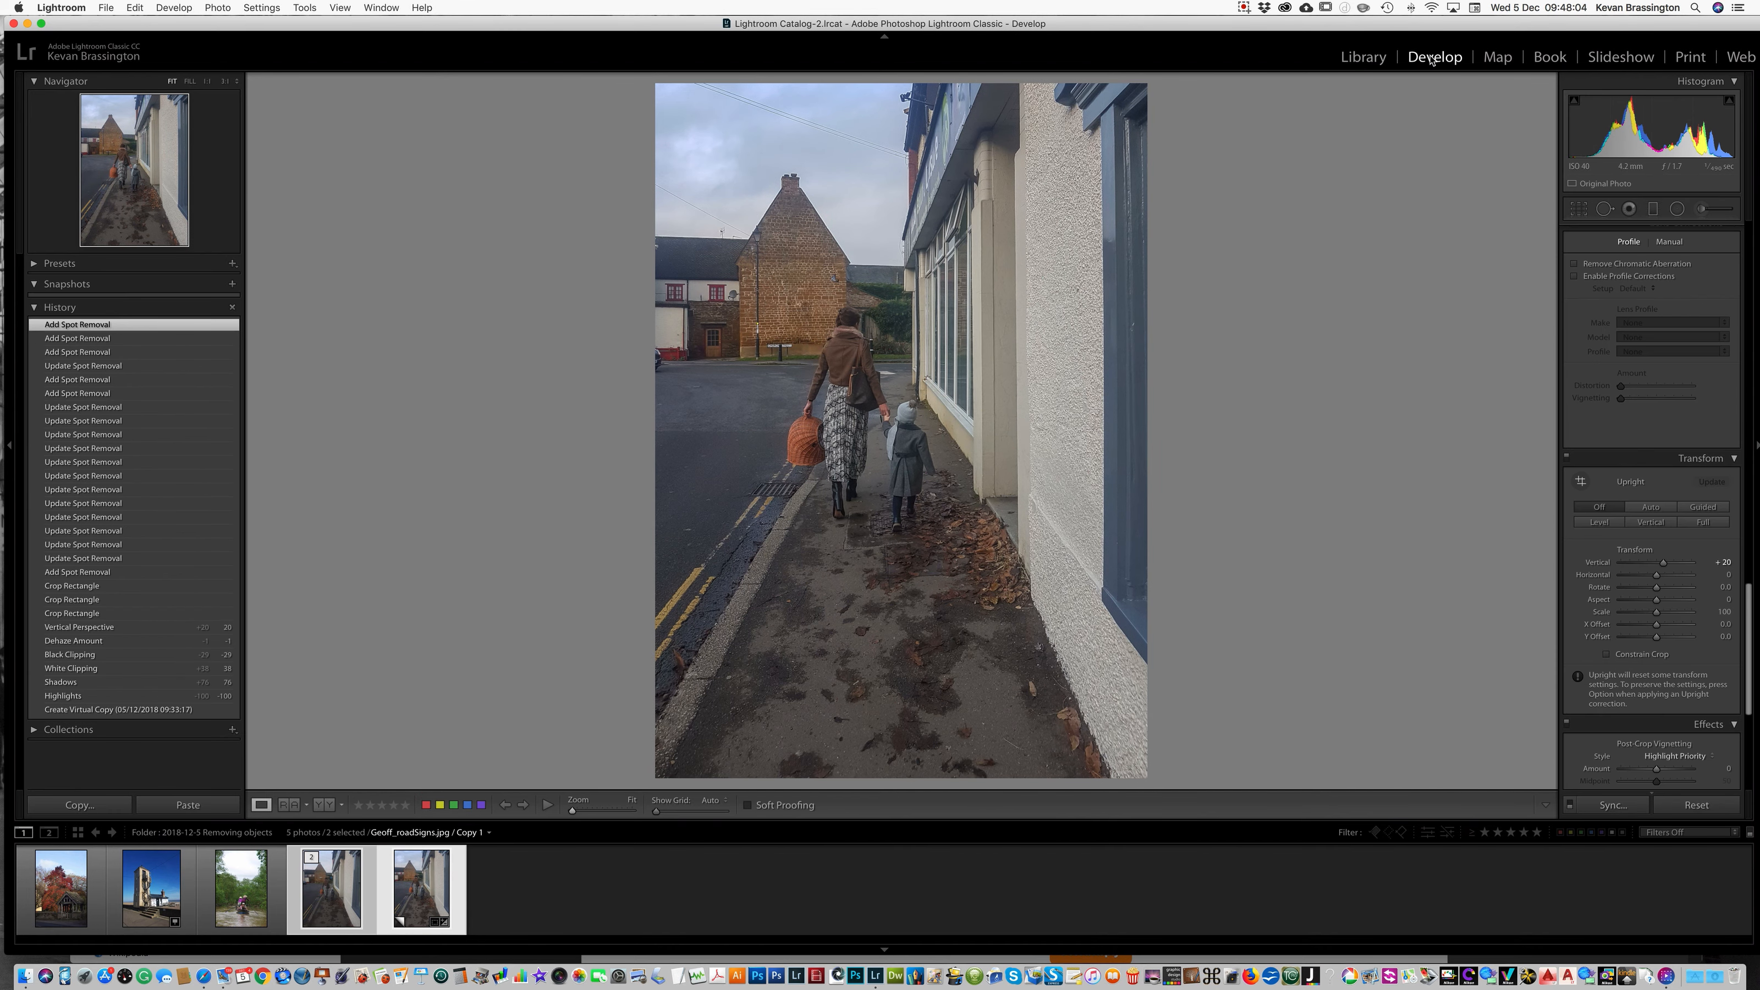
{"action": "left_click", "coordinate": [772, 109]}
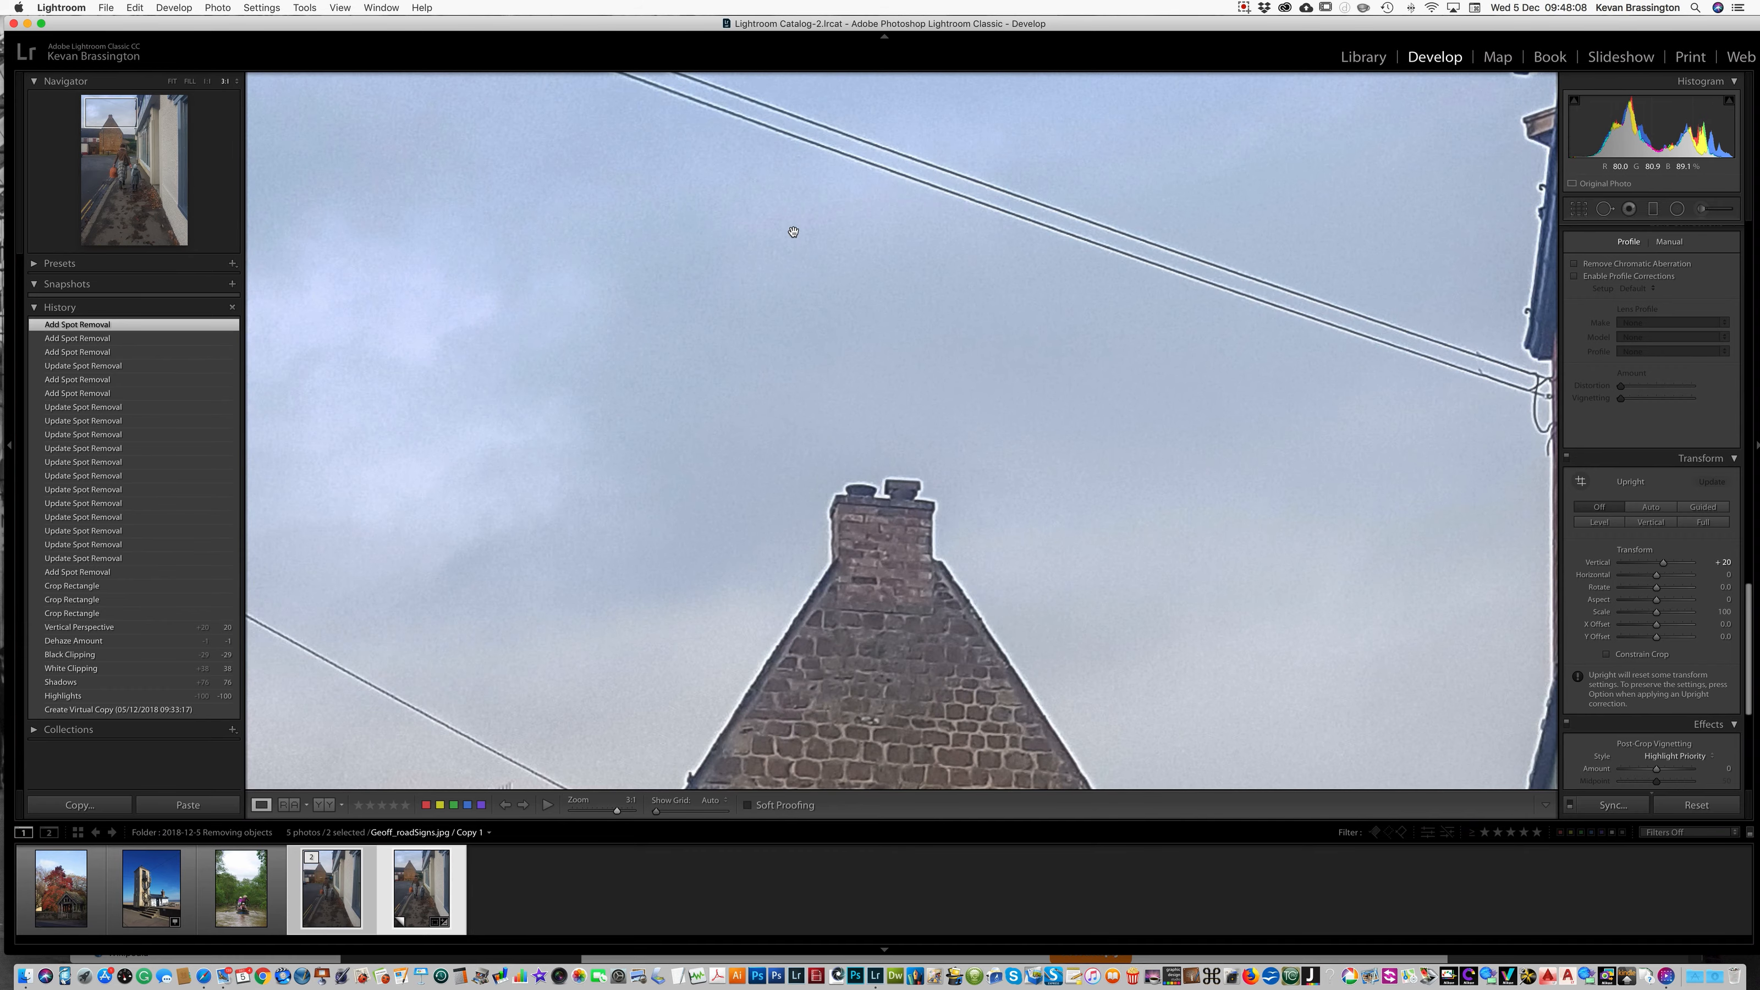
{"action": "left_click_drag", "start_coordinate": [797, 216], "coordinate": [791, 423]}
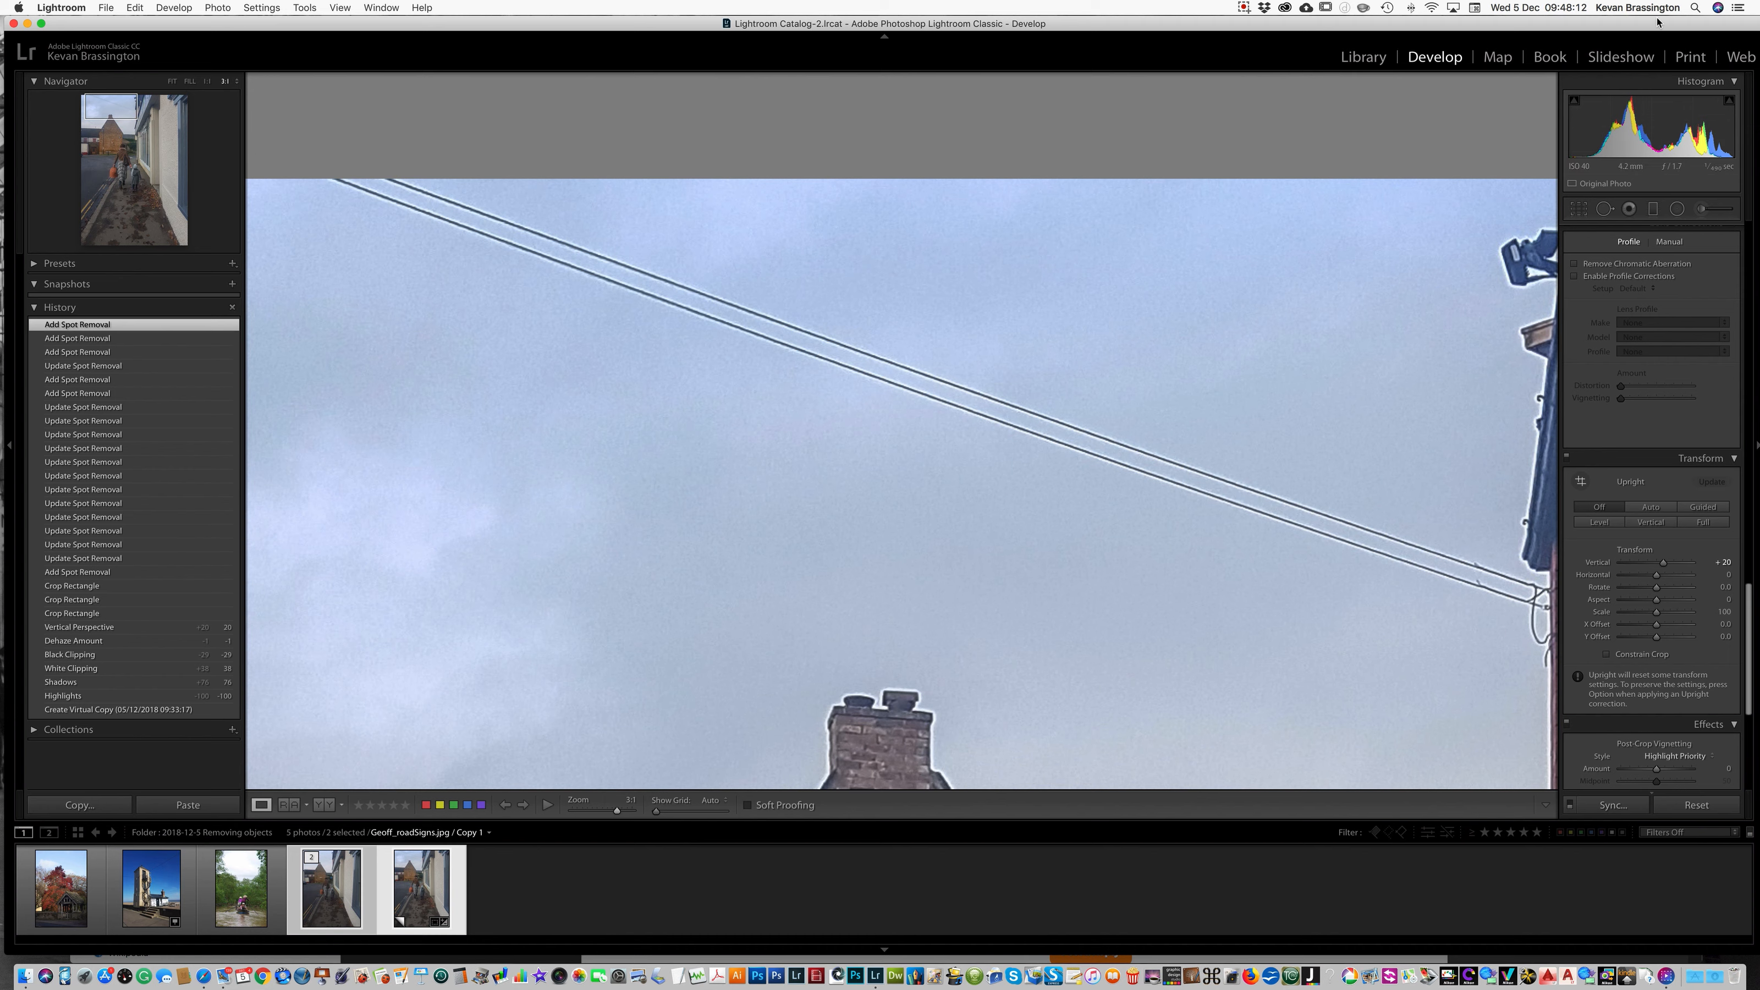
{"action": "left_click", "coordinate": [1605, 209]}
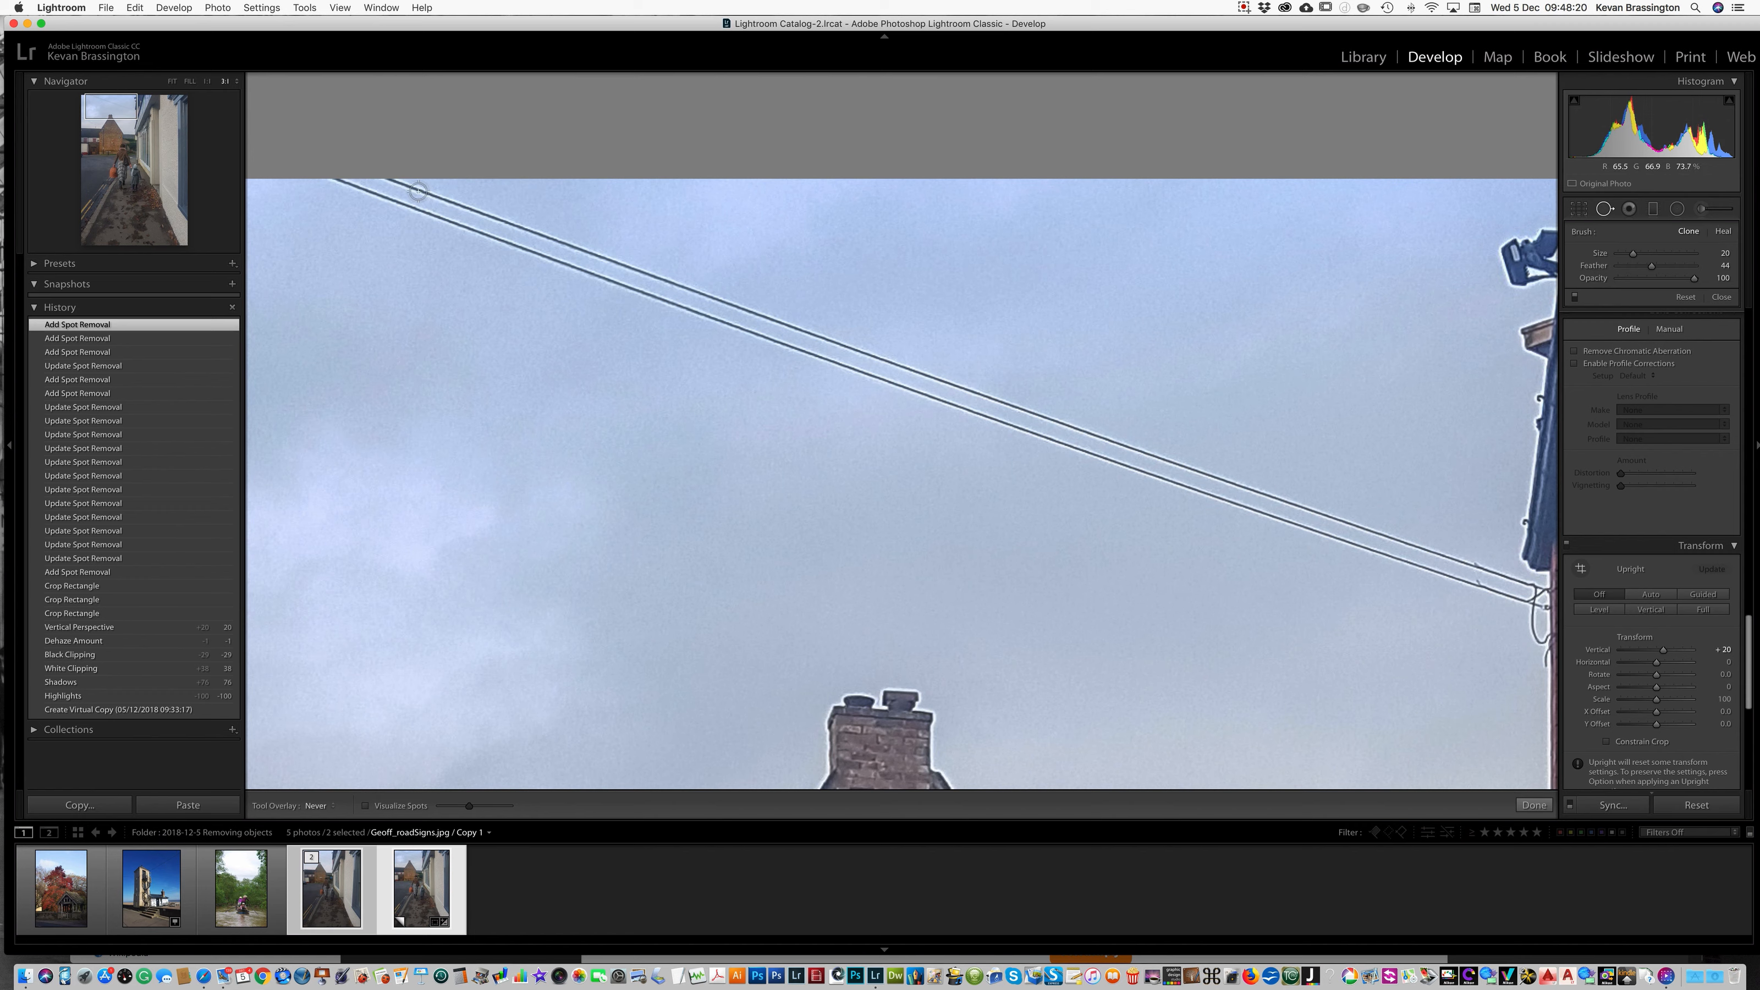
{"action": "left_click_drag", "start_coordinate": [382, 182], "coordinate": [1101, 435]}
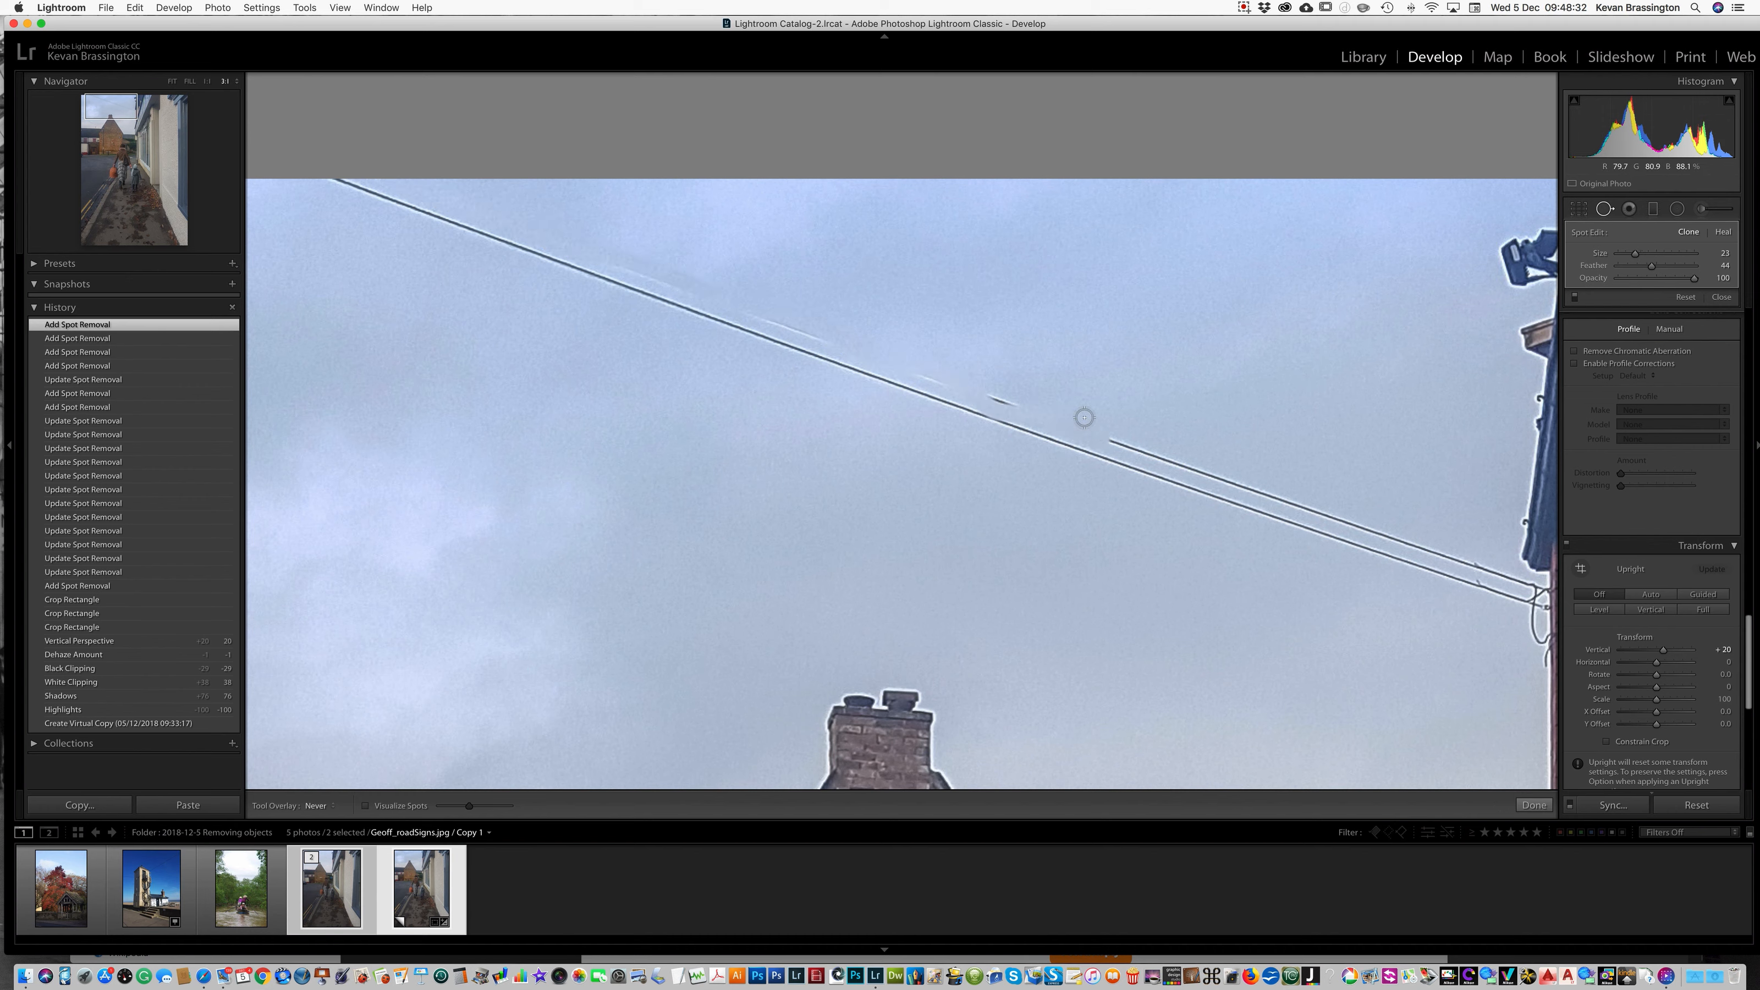
- Clone over the leftover traces along the removed part of the upper wire, choosing new source areas for the two longer patches
{"action": "left_click_drag", "start_coordinate": [989, 391], "coordinate": [1024, 398]}
{"action": "left_click_drag", "start_coordinate": [916, 375], "coordinate": [943, 382]}
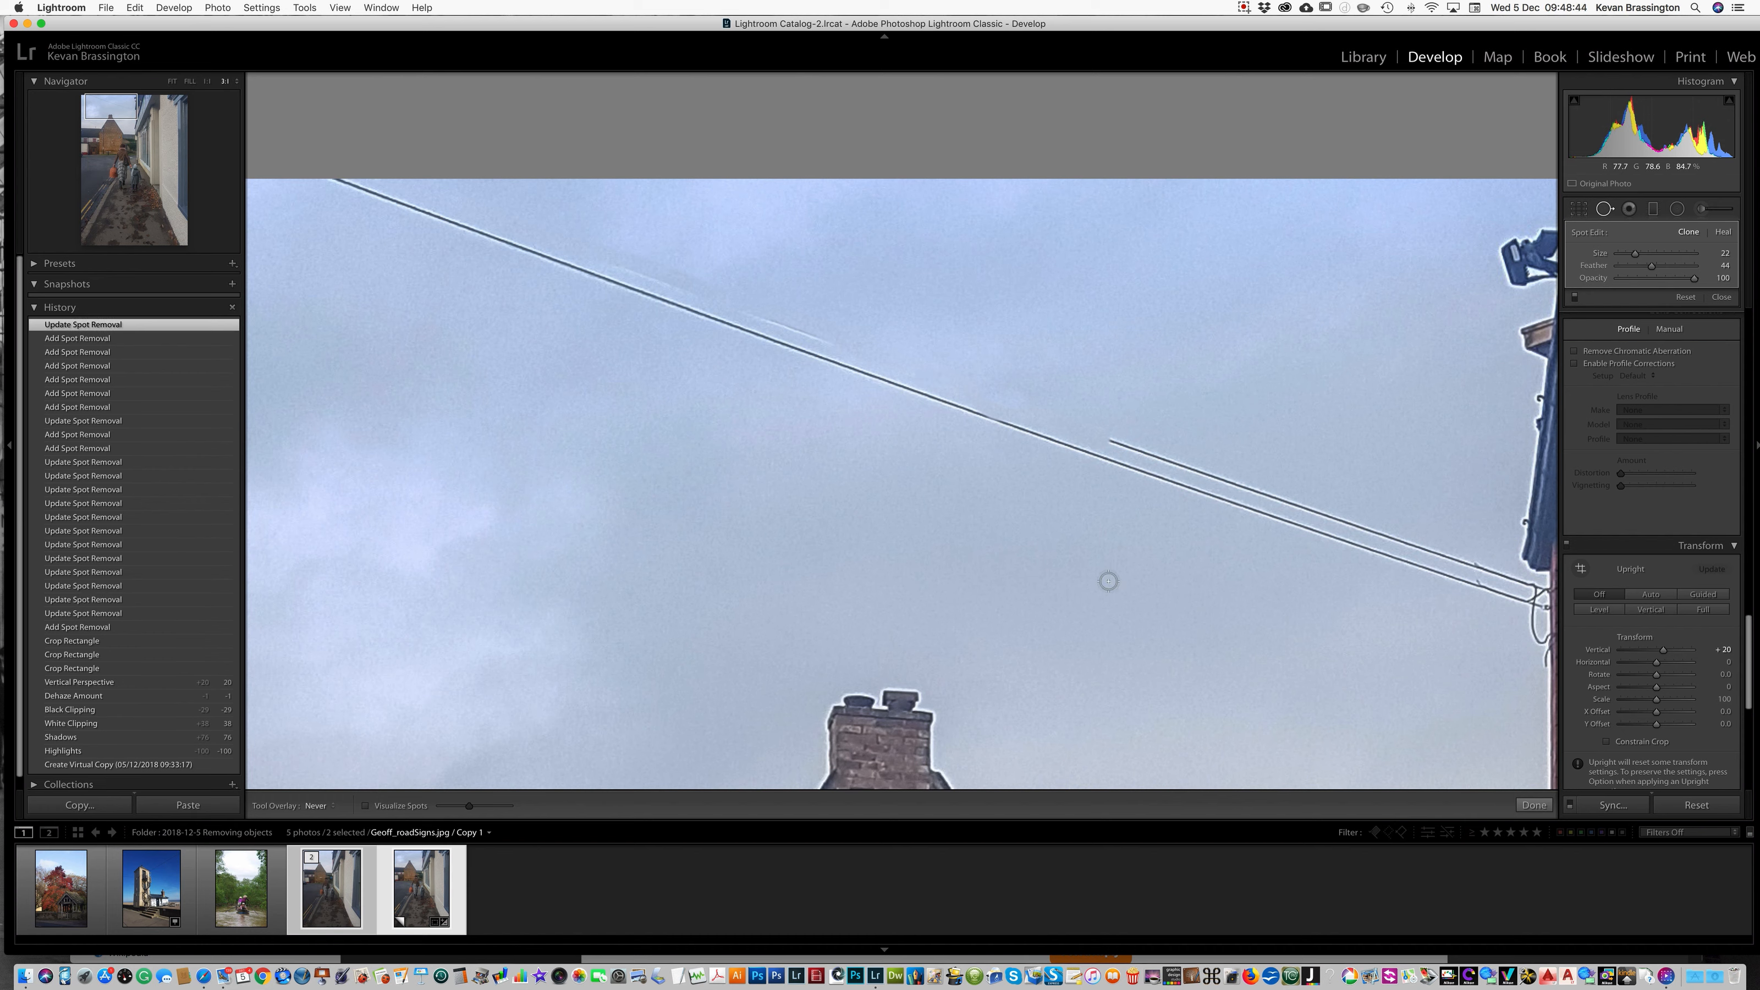
{"action": "left_click_drag", "start_coordinate": [754, 313], "coordinate": [830, 341]}
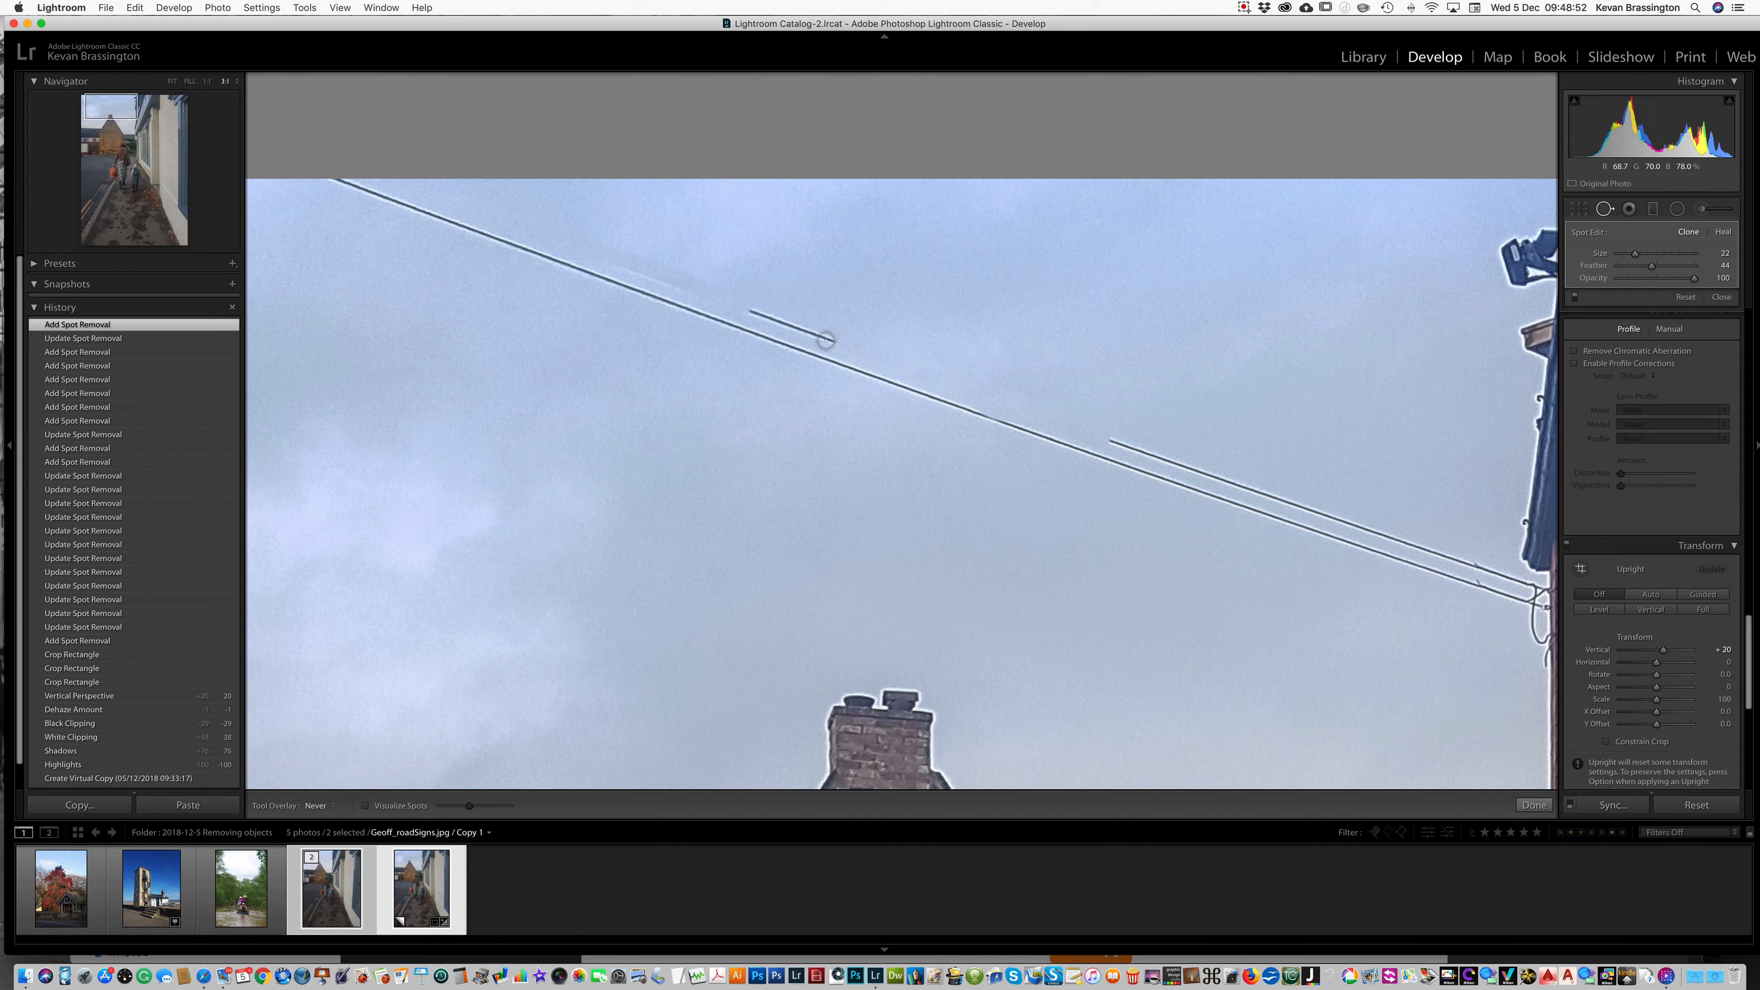
{"action": "key", "text": "slash"}
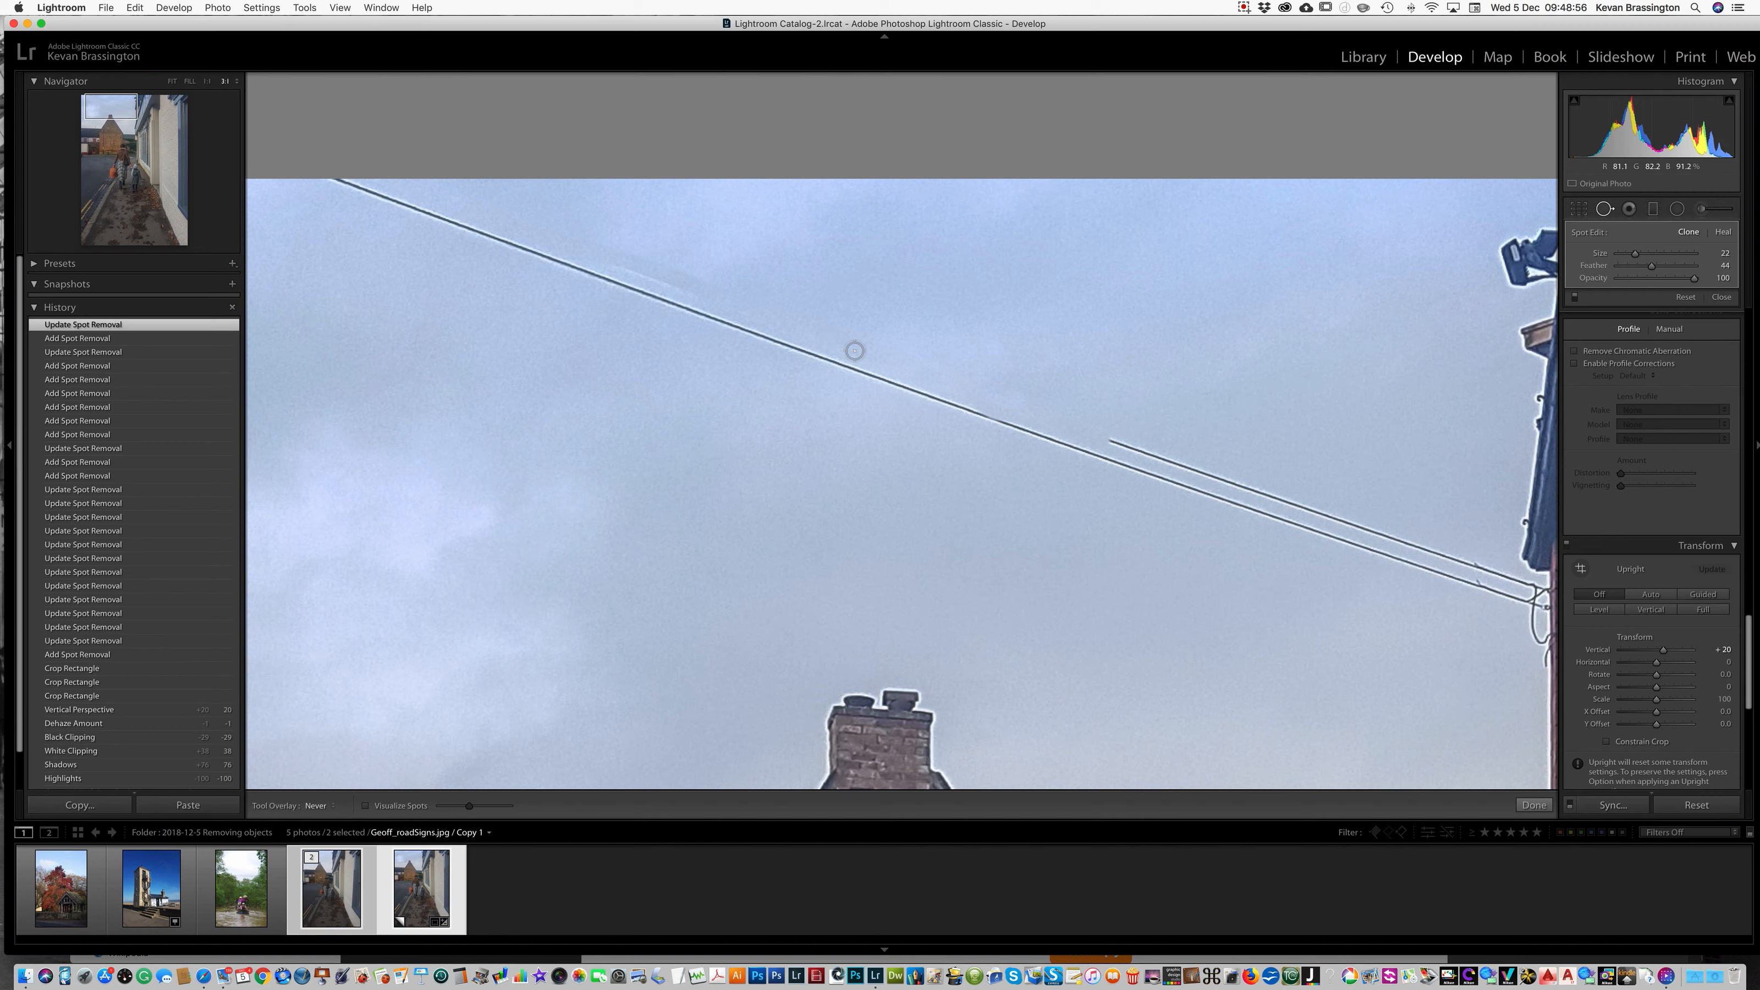
{"action": "left_click_drag", "start_coordinate": [617, 263], "coordinate": [707, 294]}
{"action": "key", "text": "slash"}
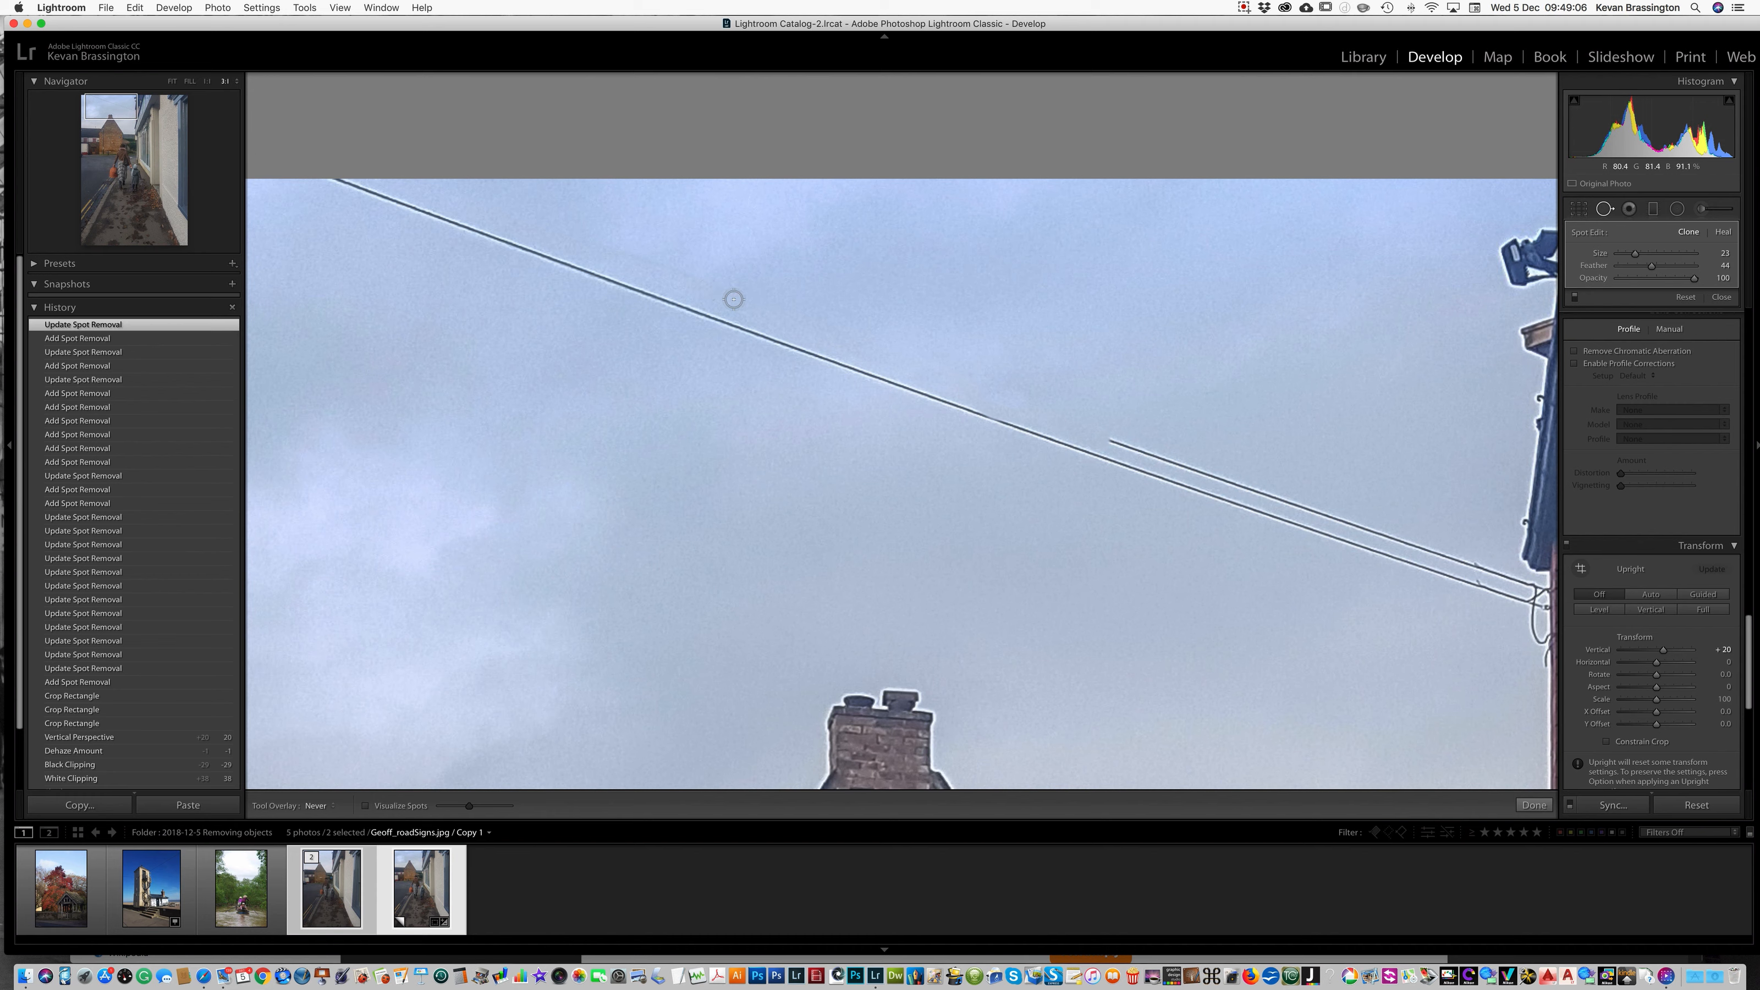
- Clone out the rest of the upper wire up to its fixing on the building
{"action": "left_click_drag", "start_coordinate": [1116, 437], "coordinate": [1302, 508]}
{"action": "mouse_move", "coordinate": [1308, 511]}
{"action": "left_mouse_down"}
{"action": "mouse_move", "coordinate": [1532, 582]}
{"action": "mouse_move", "coordinate": [1538, 612]}
{"action": "left_mouse_up"}
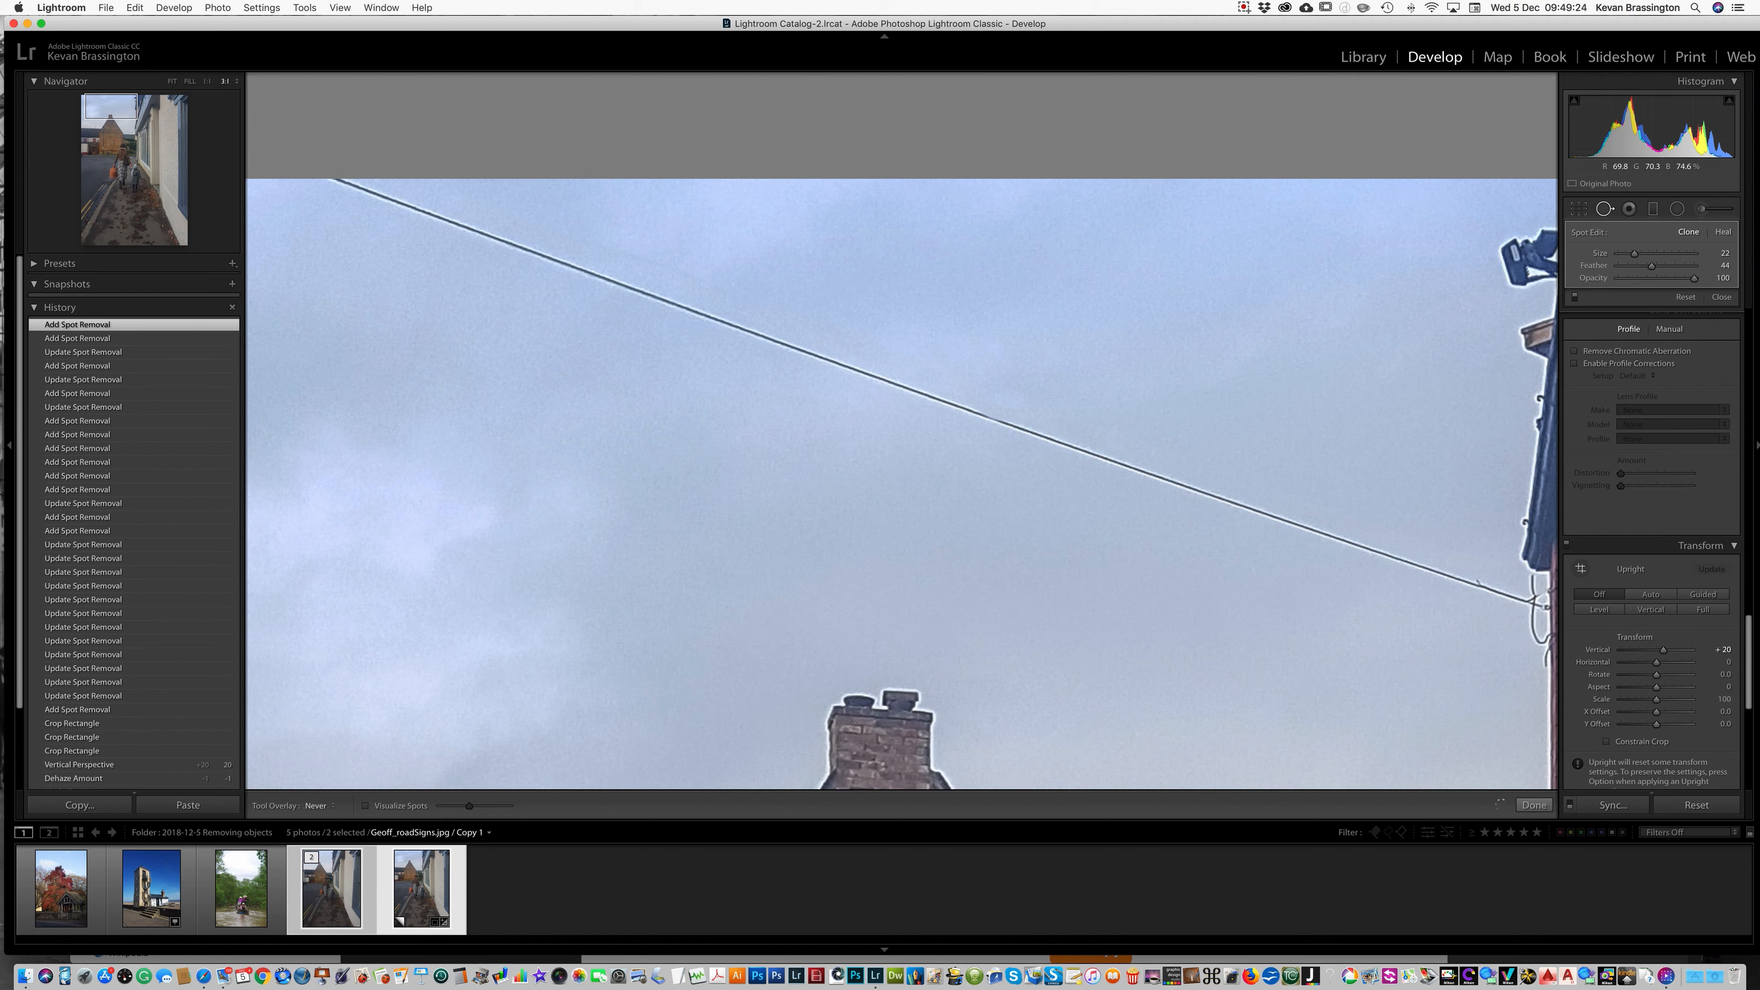
{"action": "left_click_drag", "start_coordinate": [1526, 583], "coordinate": [1536, 585]}
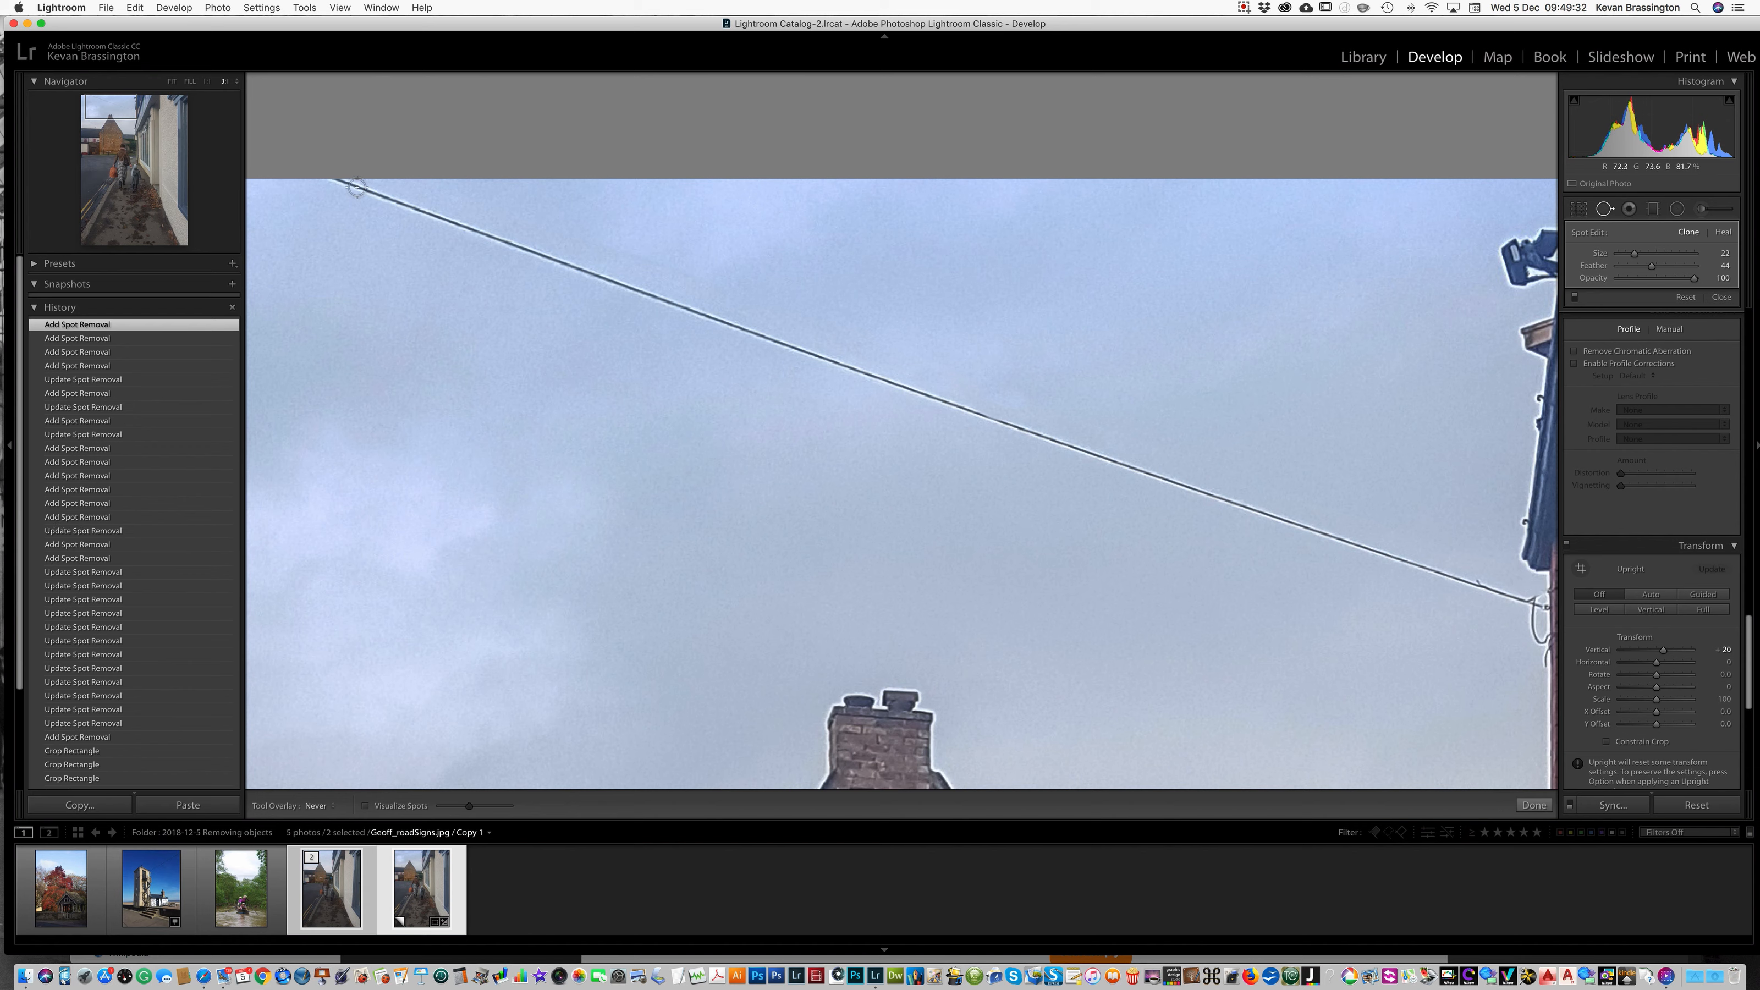
- Clone out the whole lower wire and its hanging cable ends beside the building, and finish spot removal
{"action": "left_click_drag", "start_coordinate": [330, 183], "coordinate": [1192, 504]}
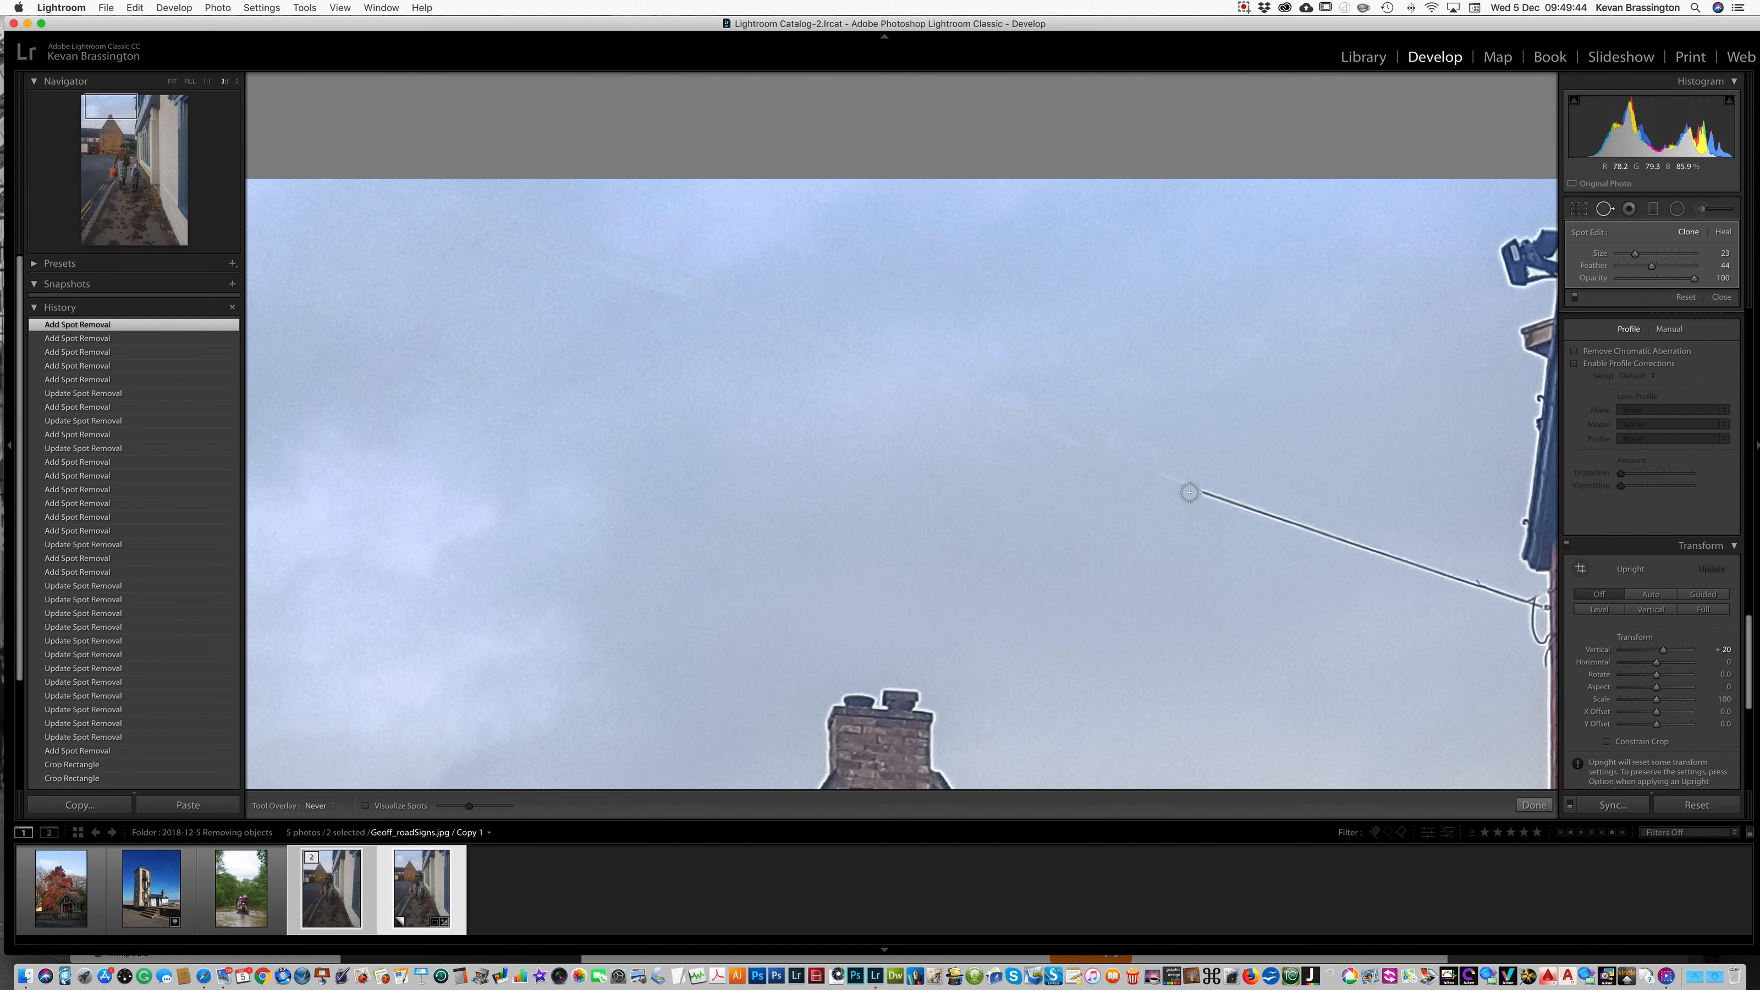
{"action": "left_click_drag", "start_coordinate": [1173, 484], "coordinate": [1539, 601]}
{"action": "left_click_drag", "start_coordinate": [1528, 611], "coordinate": [1541, 638]}
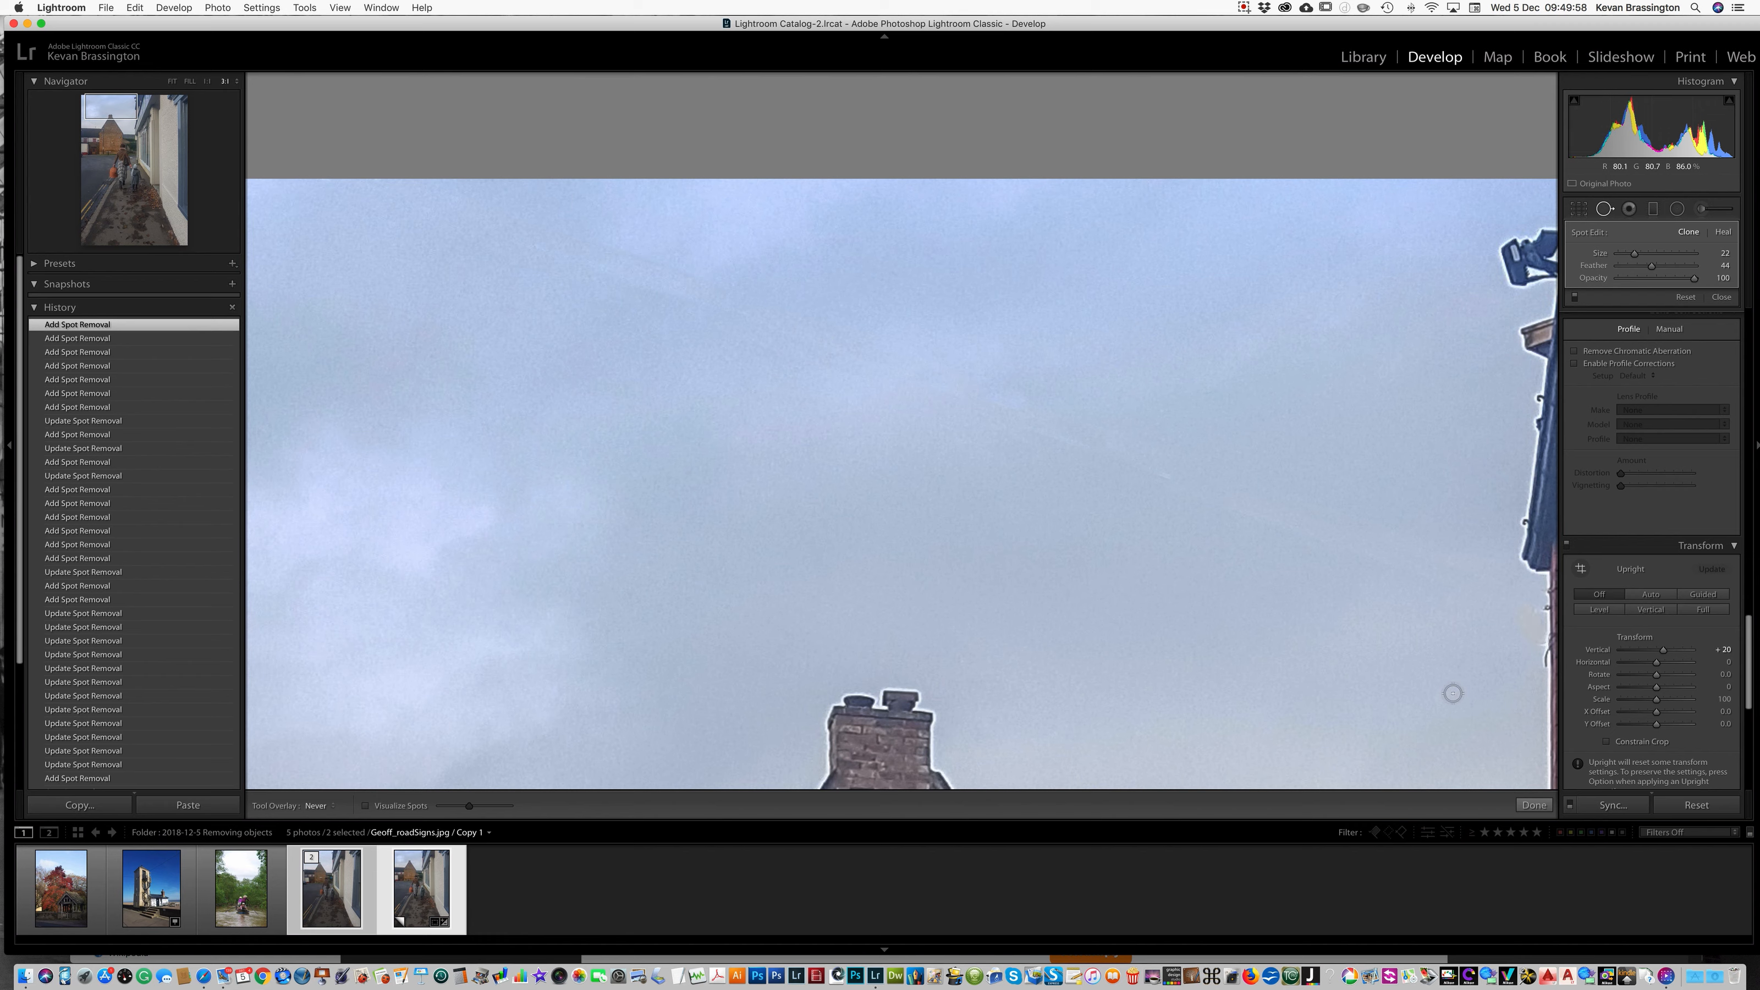
{"action": "left_click_drag", "start_coordinate": [1543, 653], "coordinate": [1541, 663]}
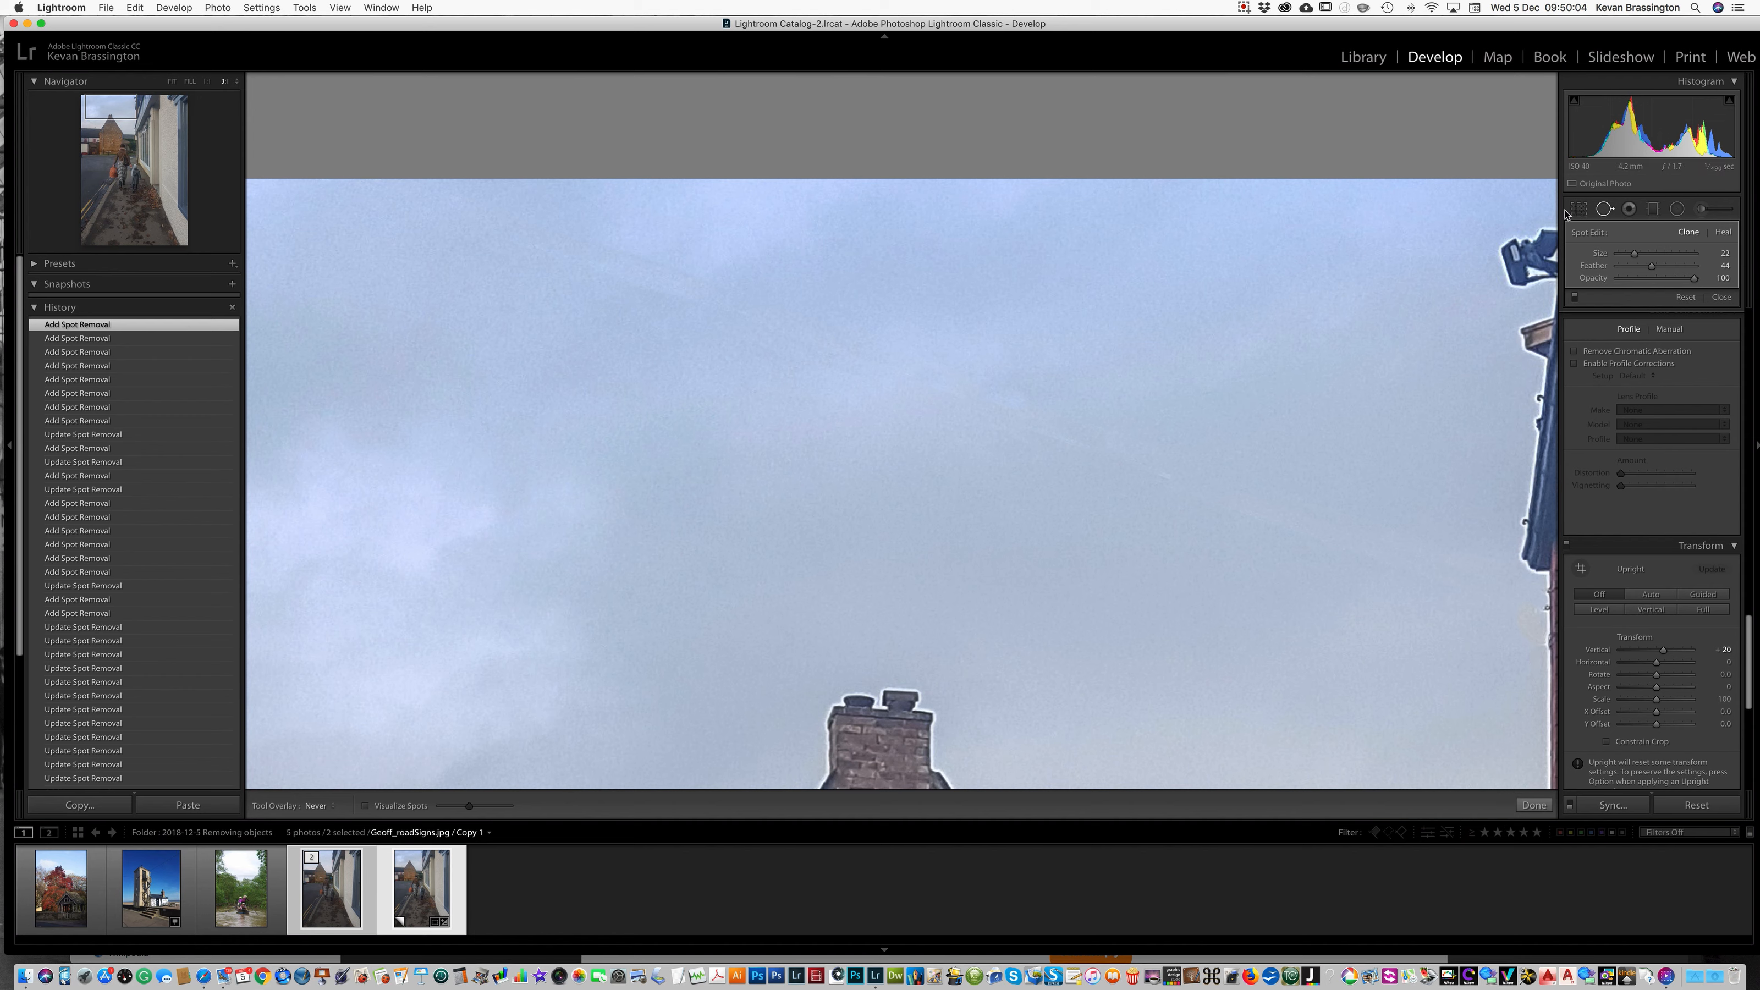
{"action": "left_click", "coordinate": [1605, 209]}
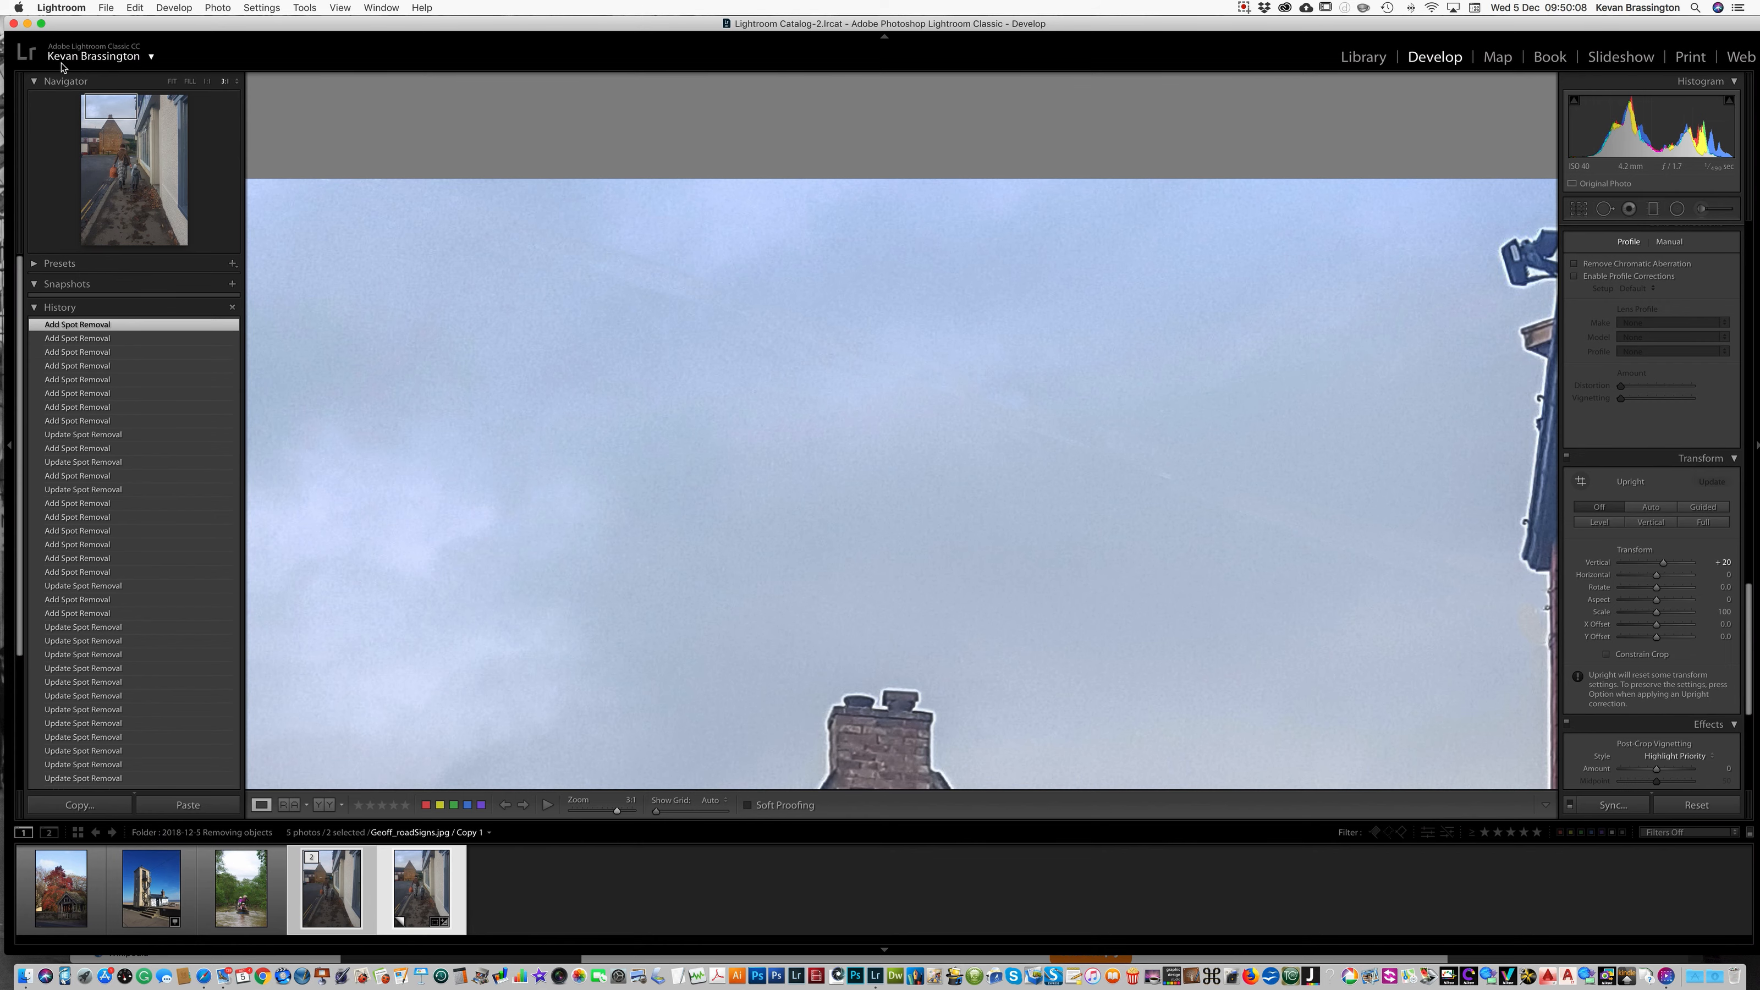
- Fit the whole photo to view, compare before and after side by side, and return to the single view
{"action": "left_click", "coordinate": [581, 381]}
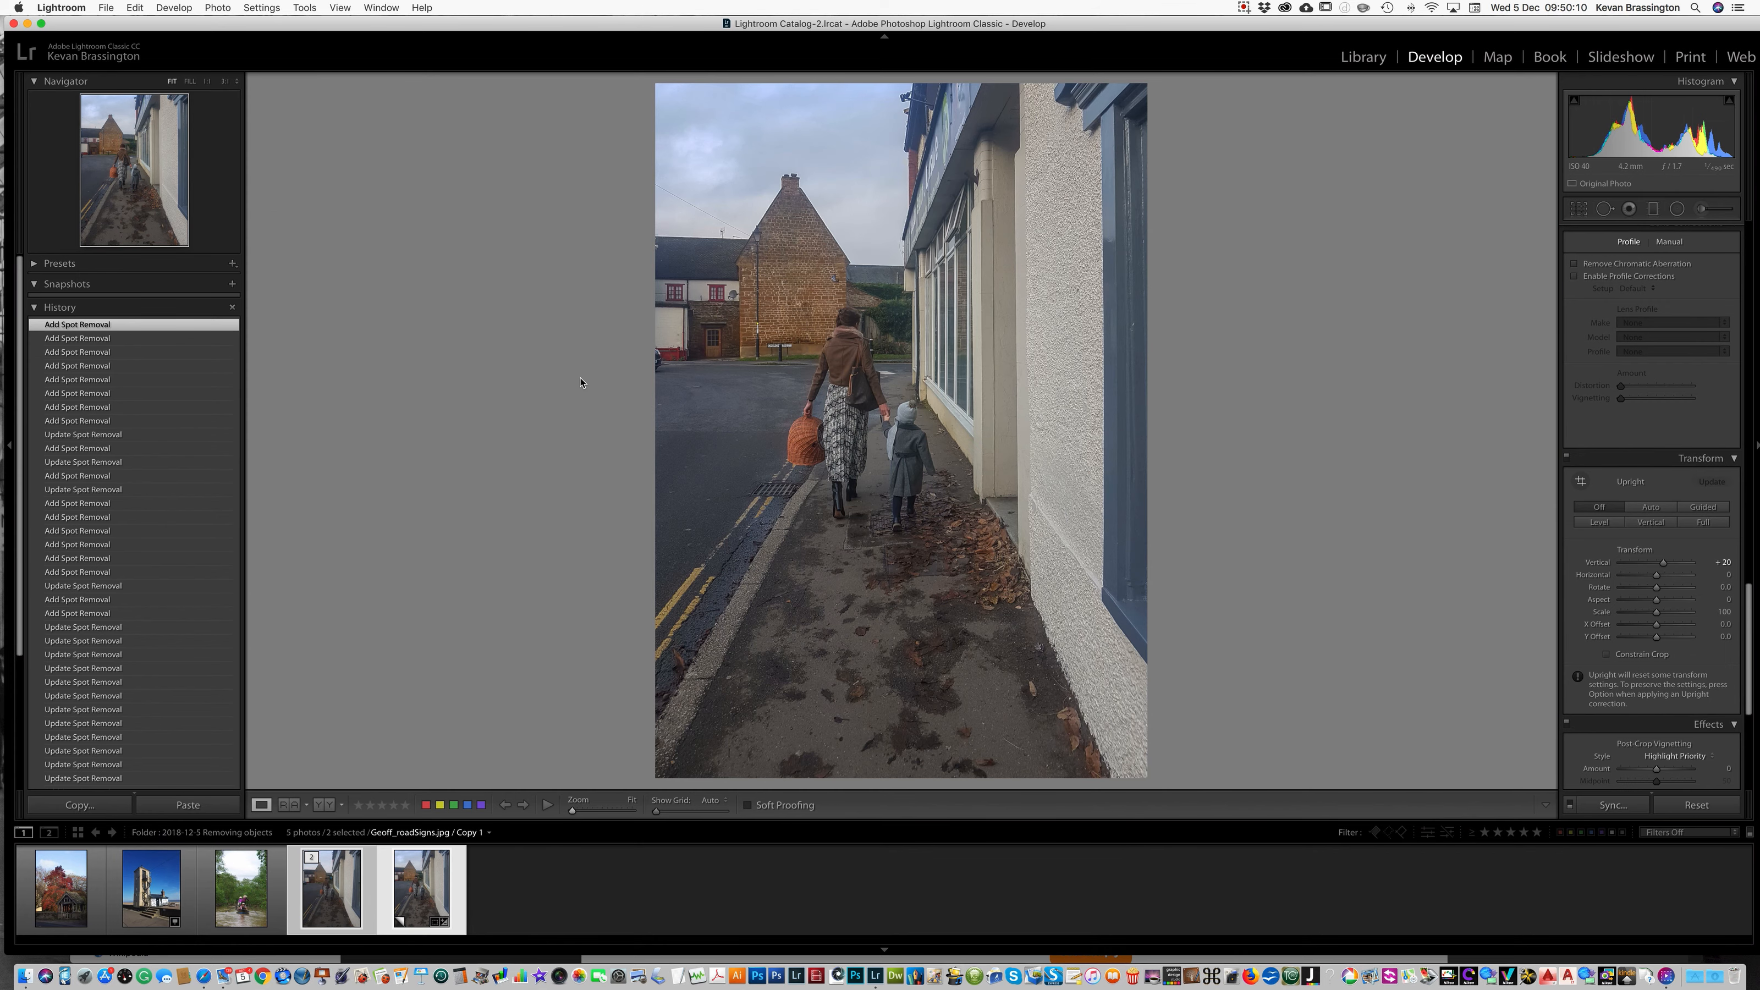
{"action": "left_click", "coordinate": [323, 806]}
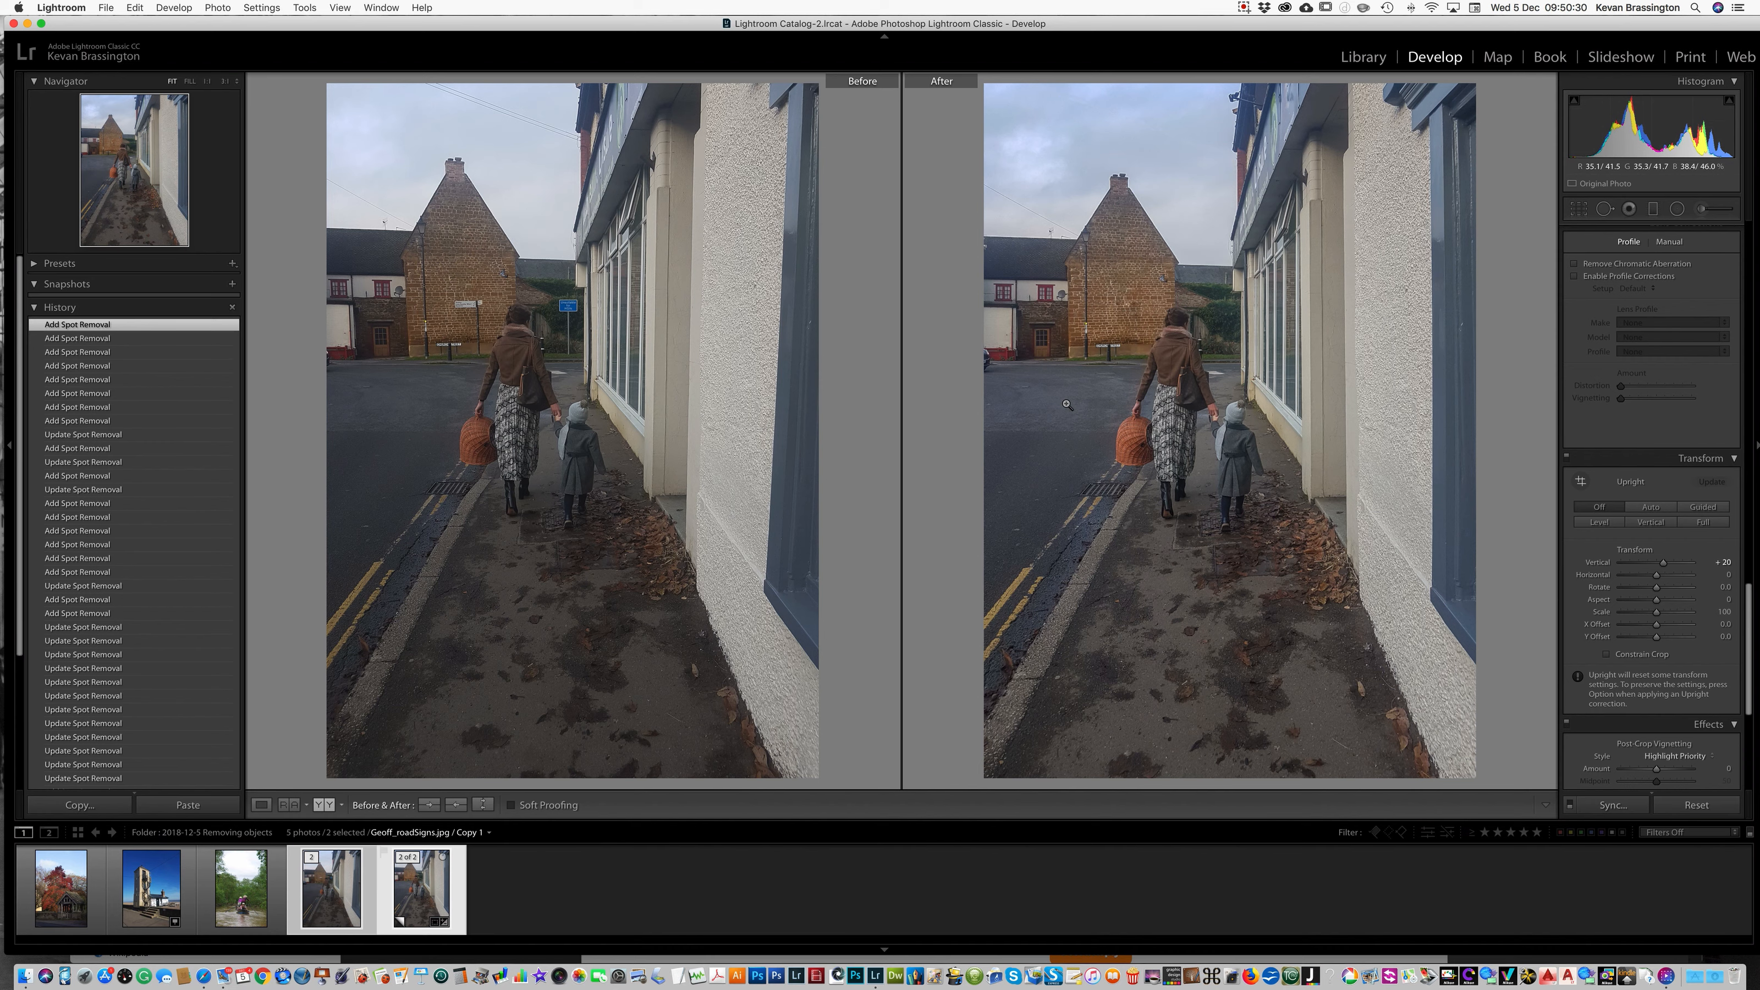
{"action": "left_click", "coordinate": [263, 807]}
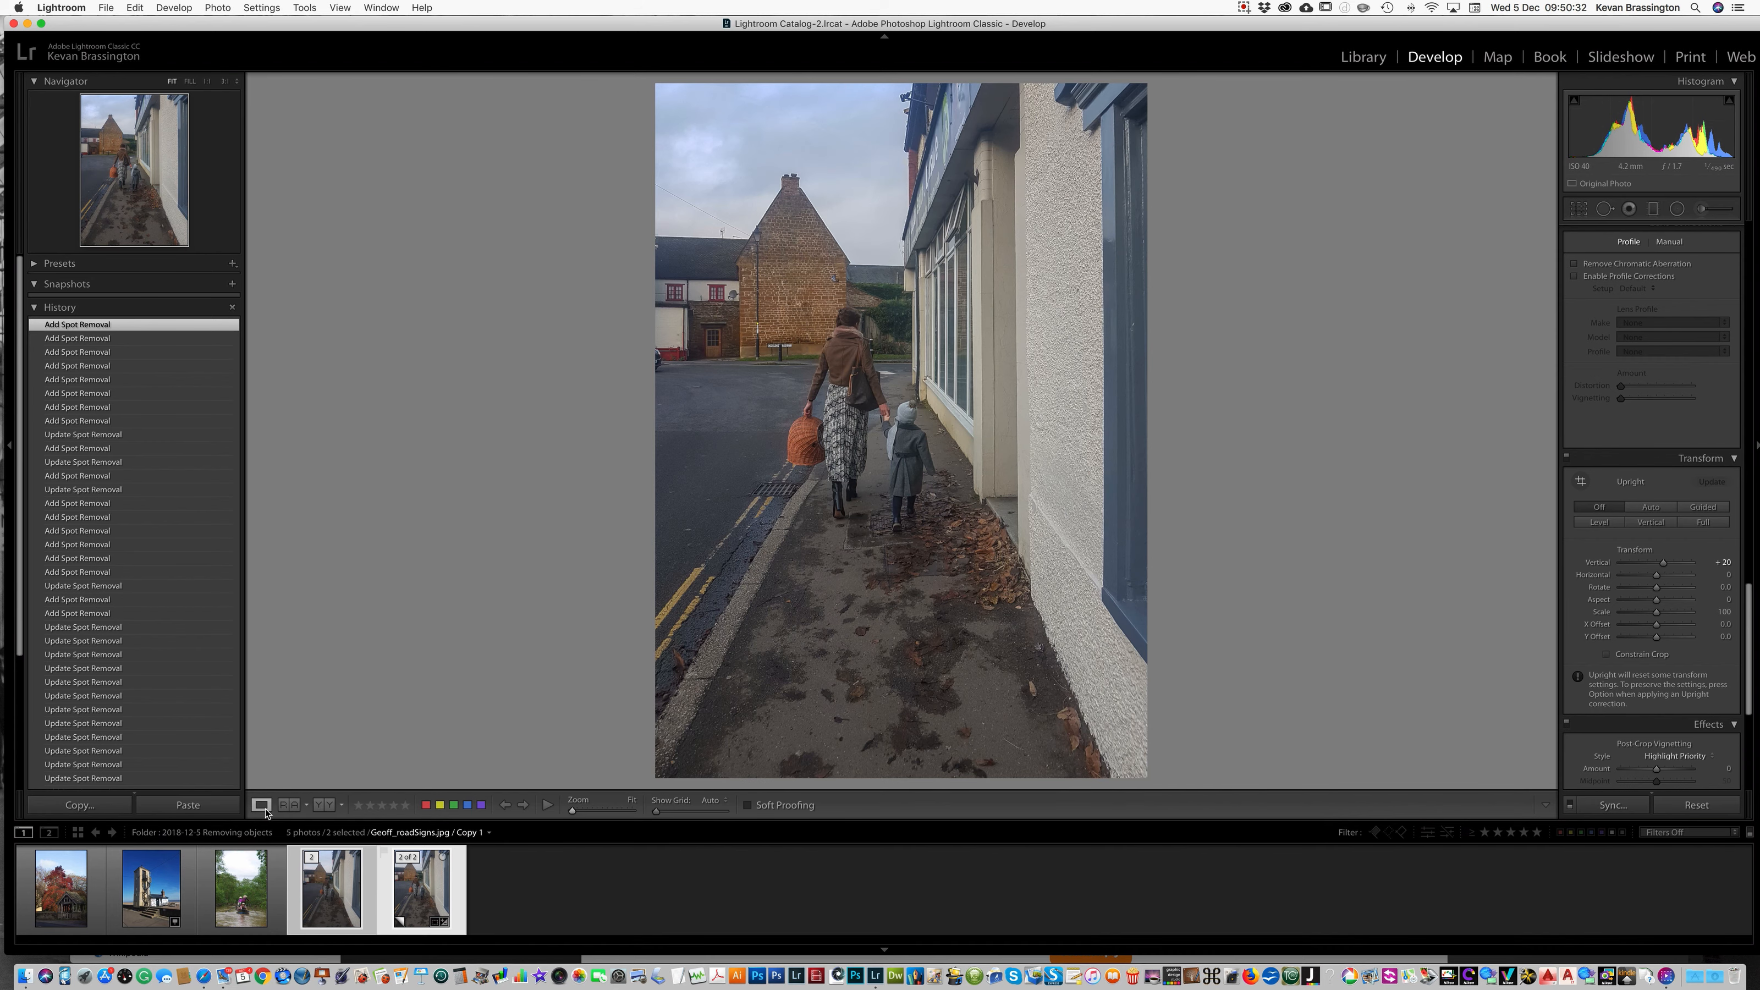
- Heal away the two legs of the Church Street sign, each with a size 17 stroke
{"action": "left_click", "coordinate": [784, 349]}
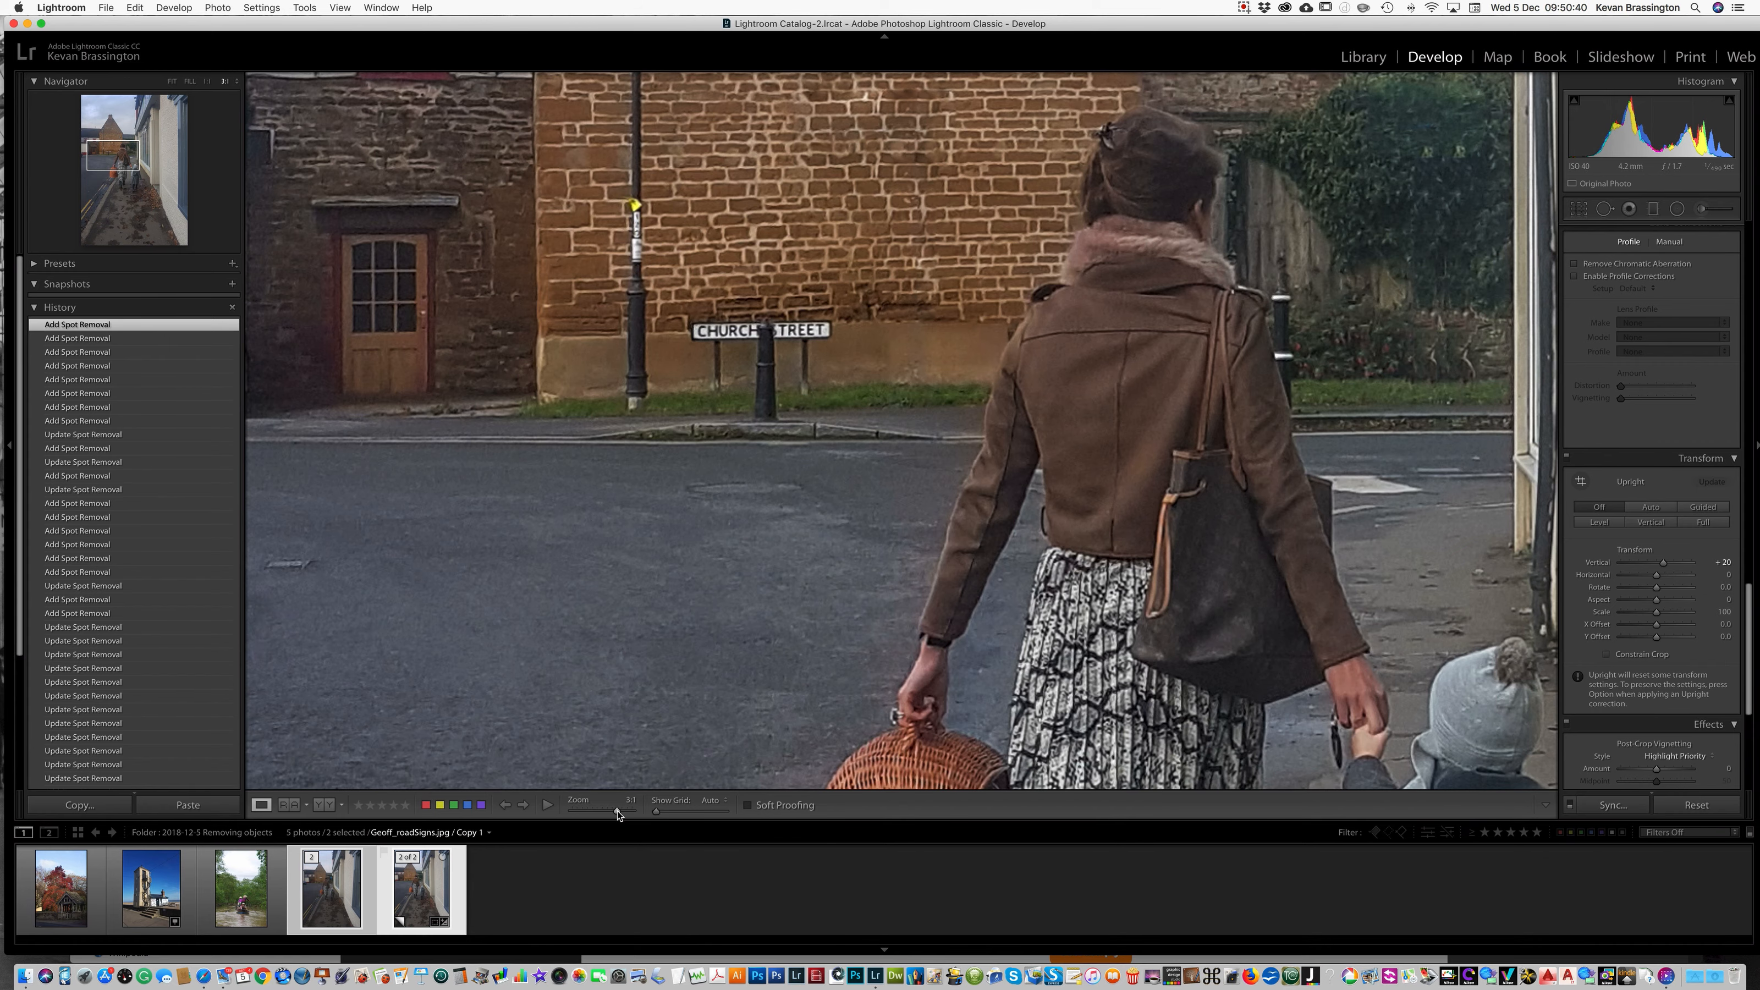
{"action": "left_click_drag", "start_coordinate": [618, 815], "coordinate": [623, 817]}
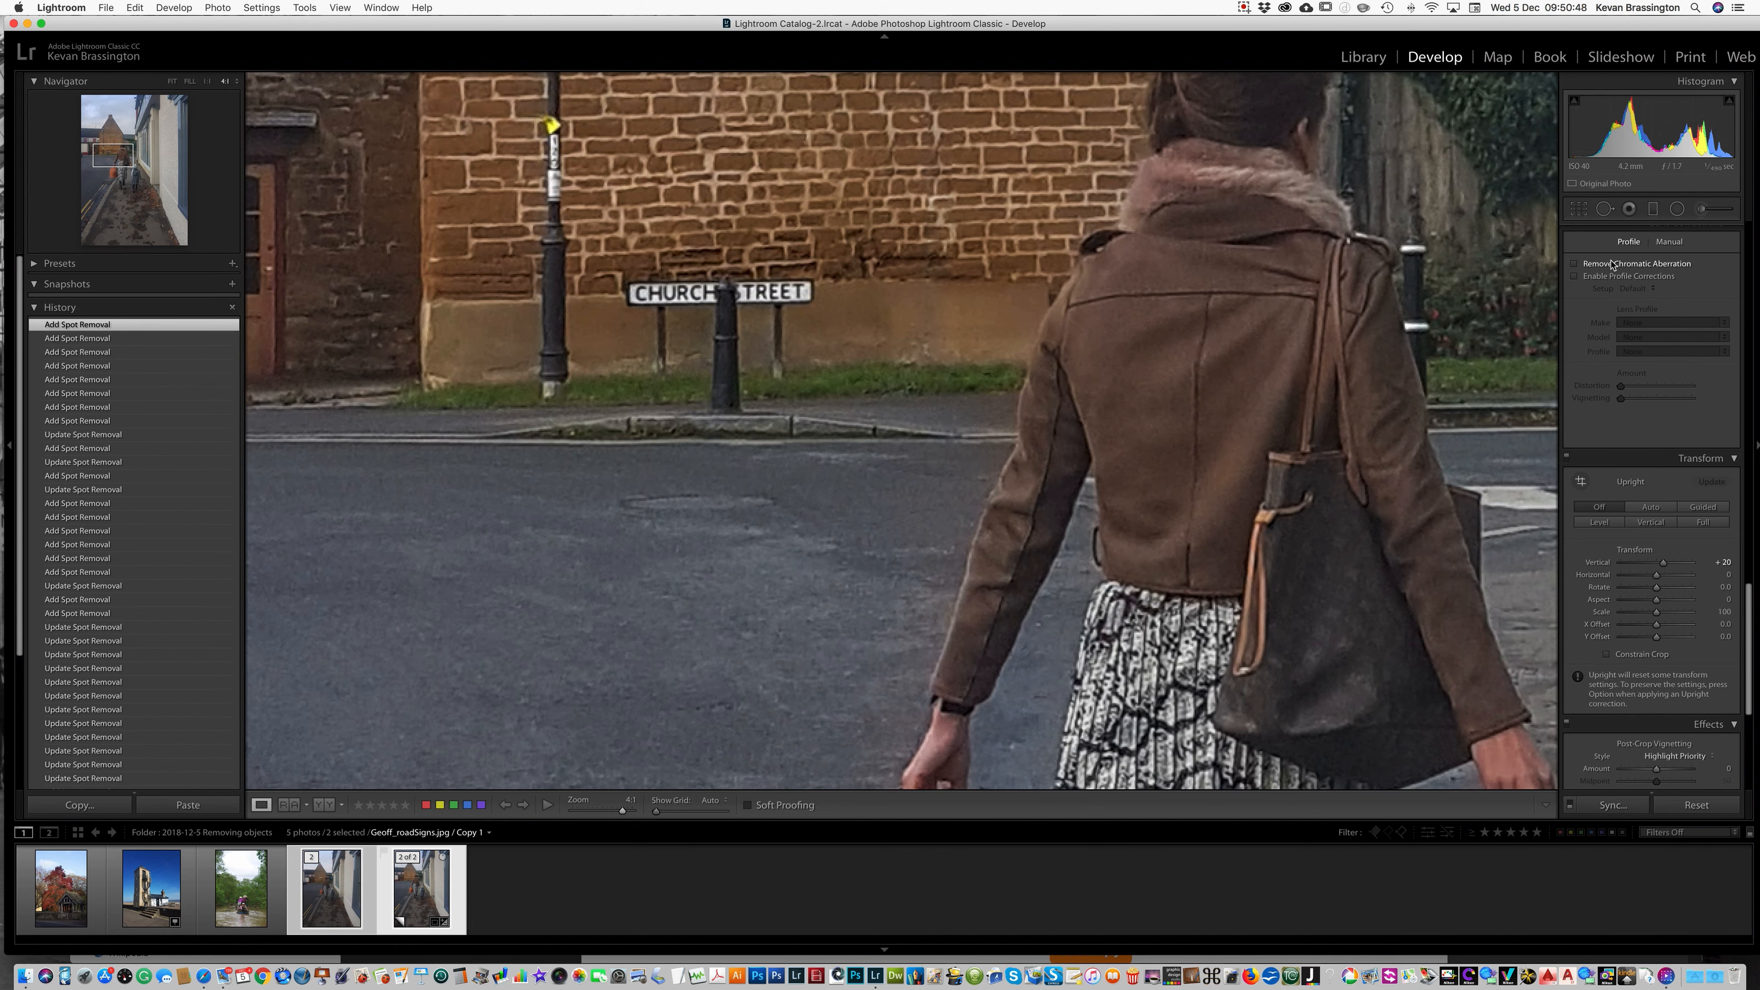
{"action": "left_click", "coordinate": [1605, 209]}
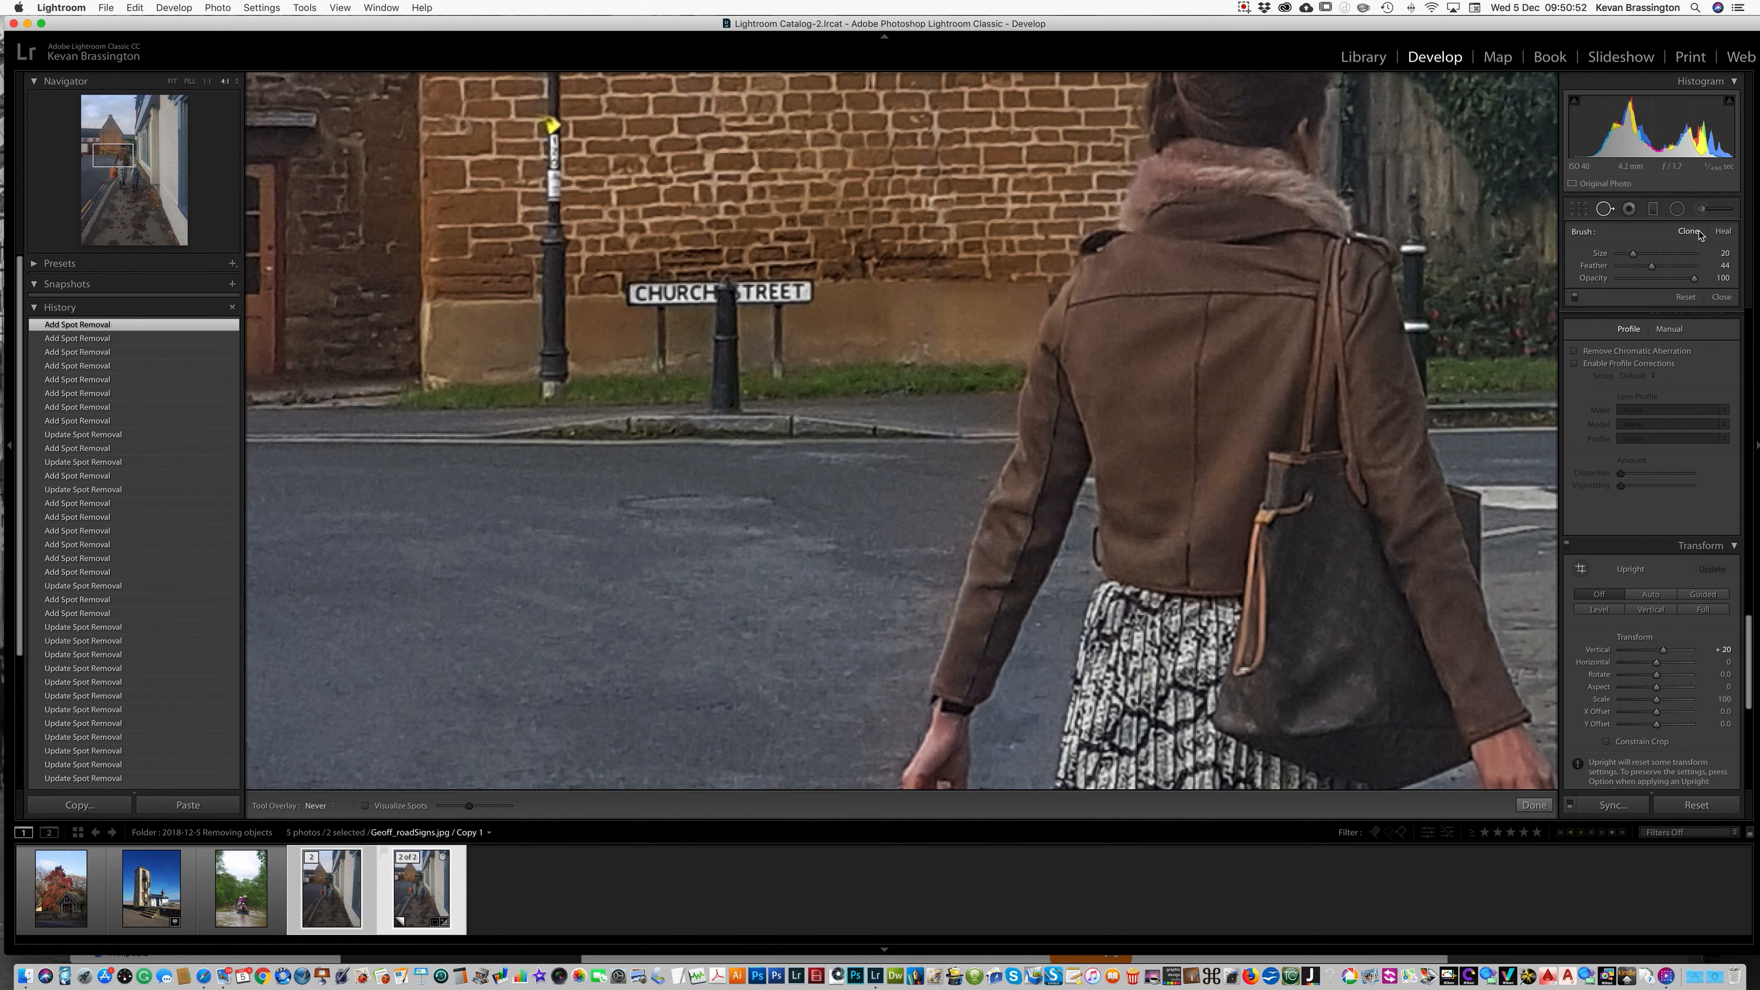
{"action": "left_click", "coordinate": [1723, 233]}
{"action": "left_click_drag", "start_coordinate": [661, 311], "coordinate": [661, 364]}
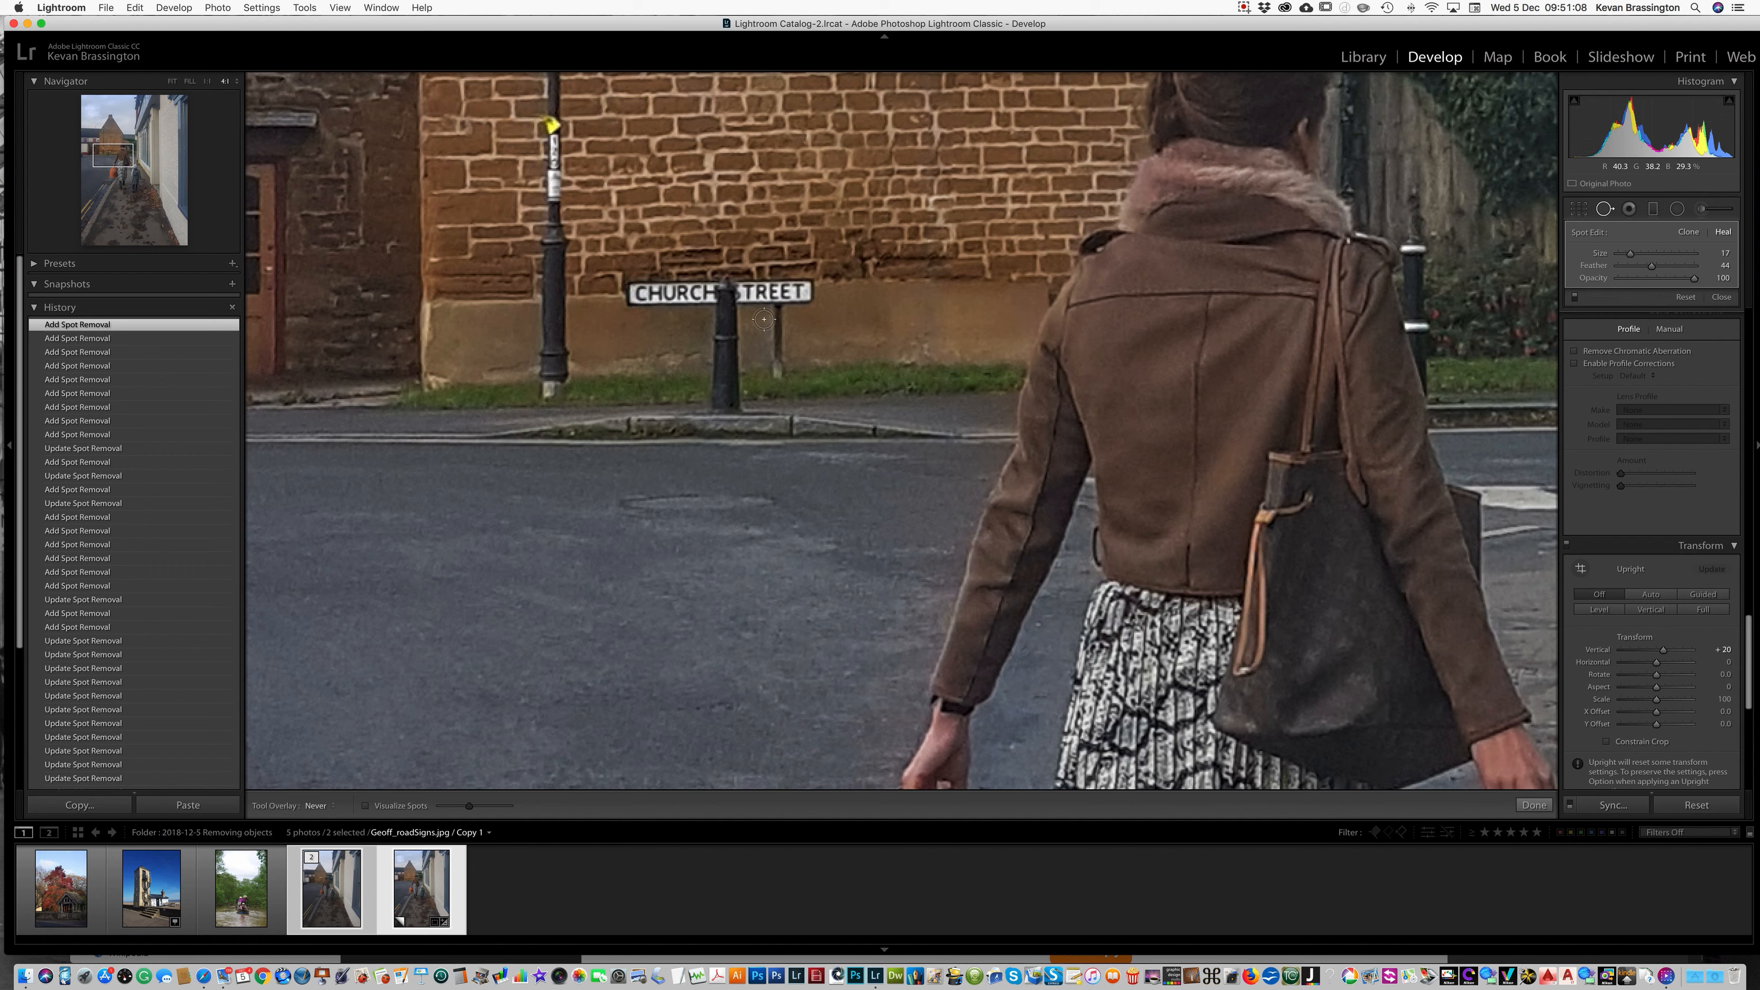
{"action": "mouse_move", "coordinate": [777, 303]}
{"action": "left_mouse_down"}
{"action": "mouse_move", "coordinate": [776, 372]}
{"action": "mouse_move", "coordinate": [786, 361]}
{"action": "left_mouse_up"}
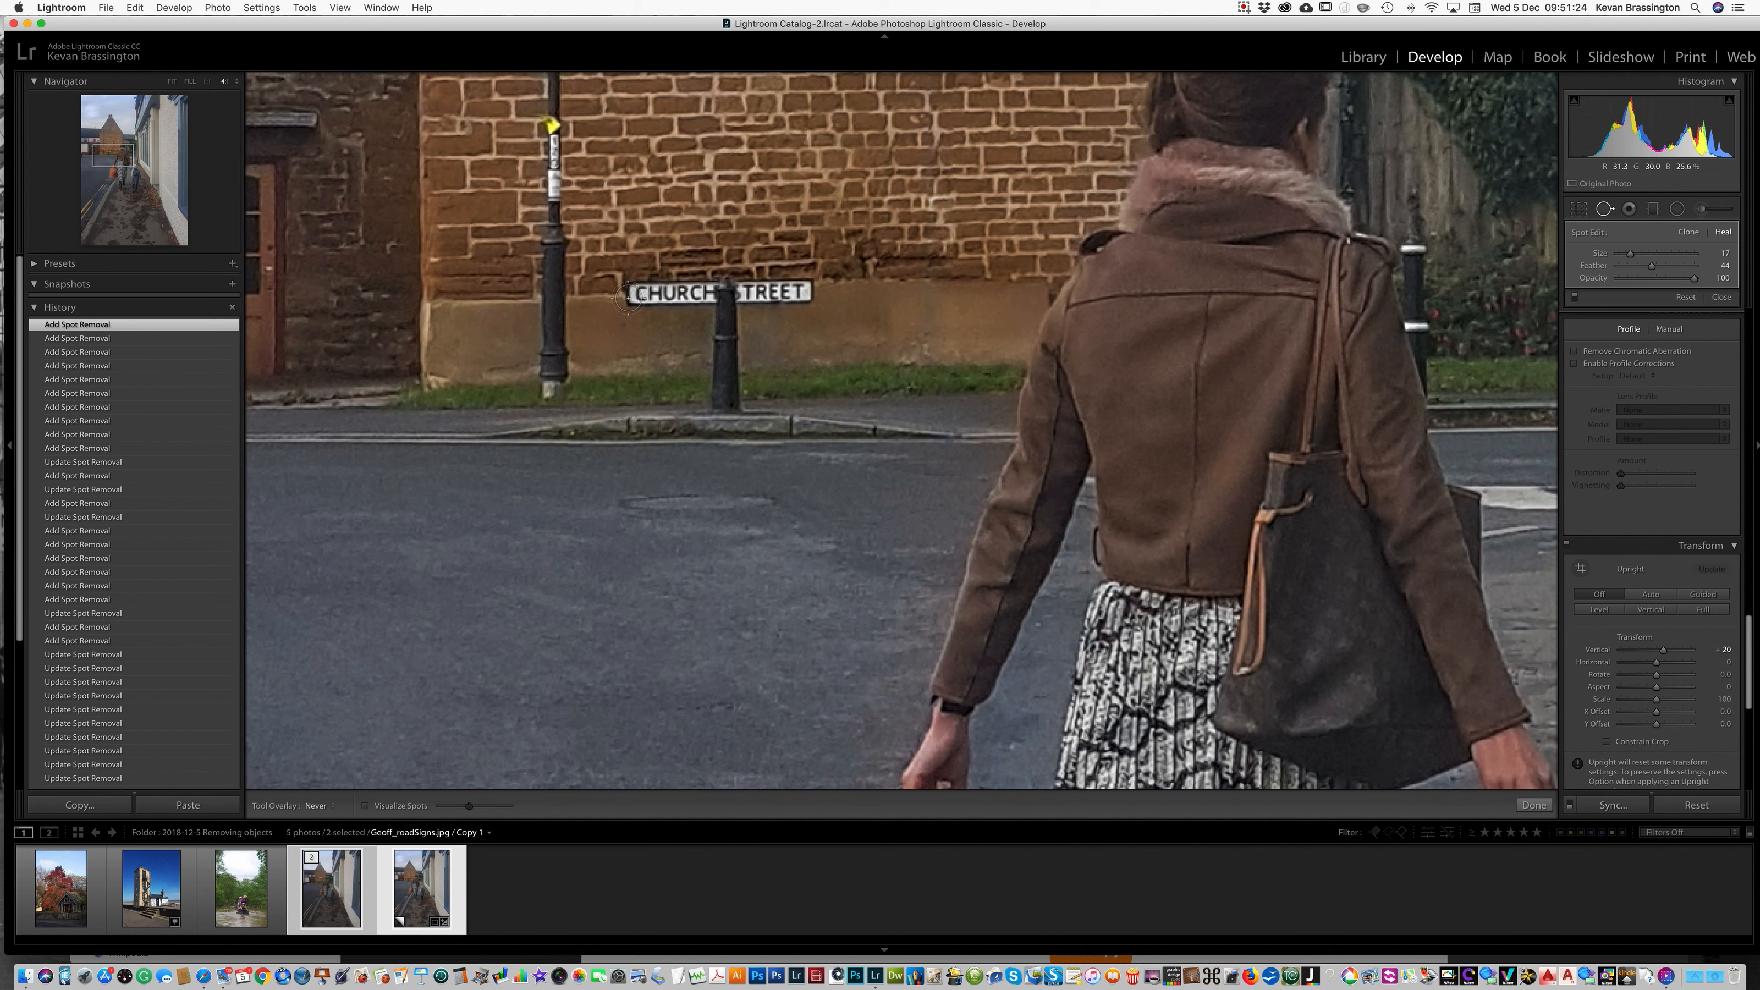
- Heal away the Church Street nameplate on both sides of the bollard with two size 24 strokes, and finish spot removal
{"action": "left_click_drag", "start_coordinate": [630, 295], "coordinate": [722, 293]}
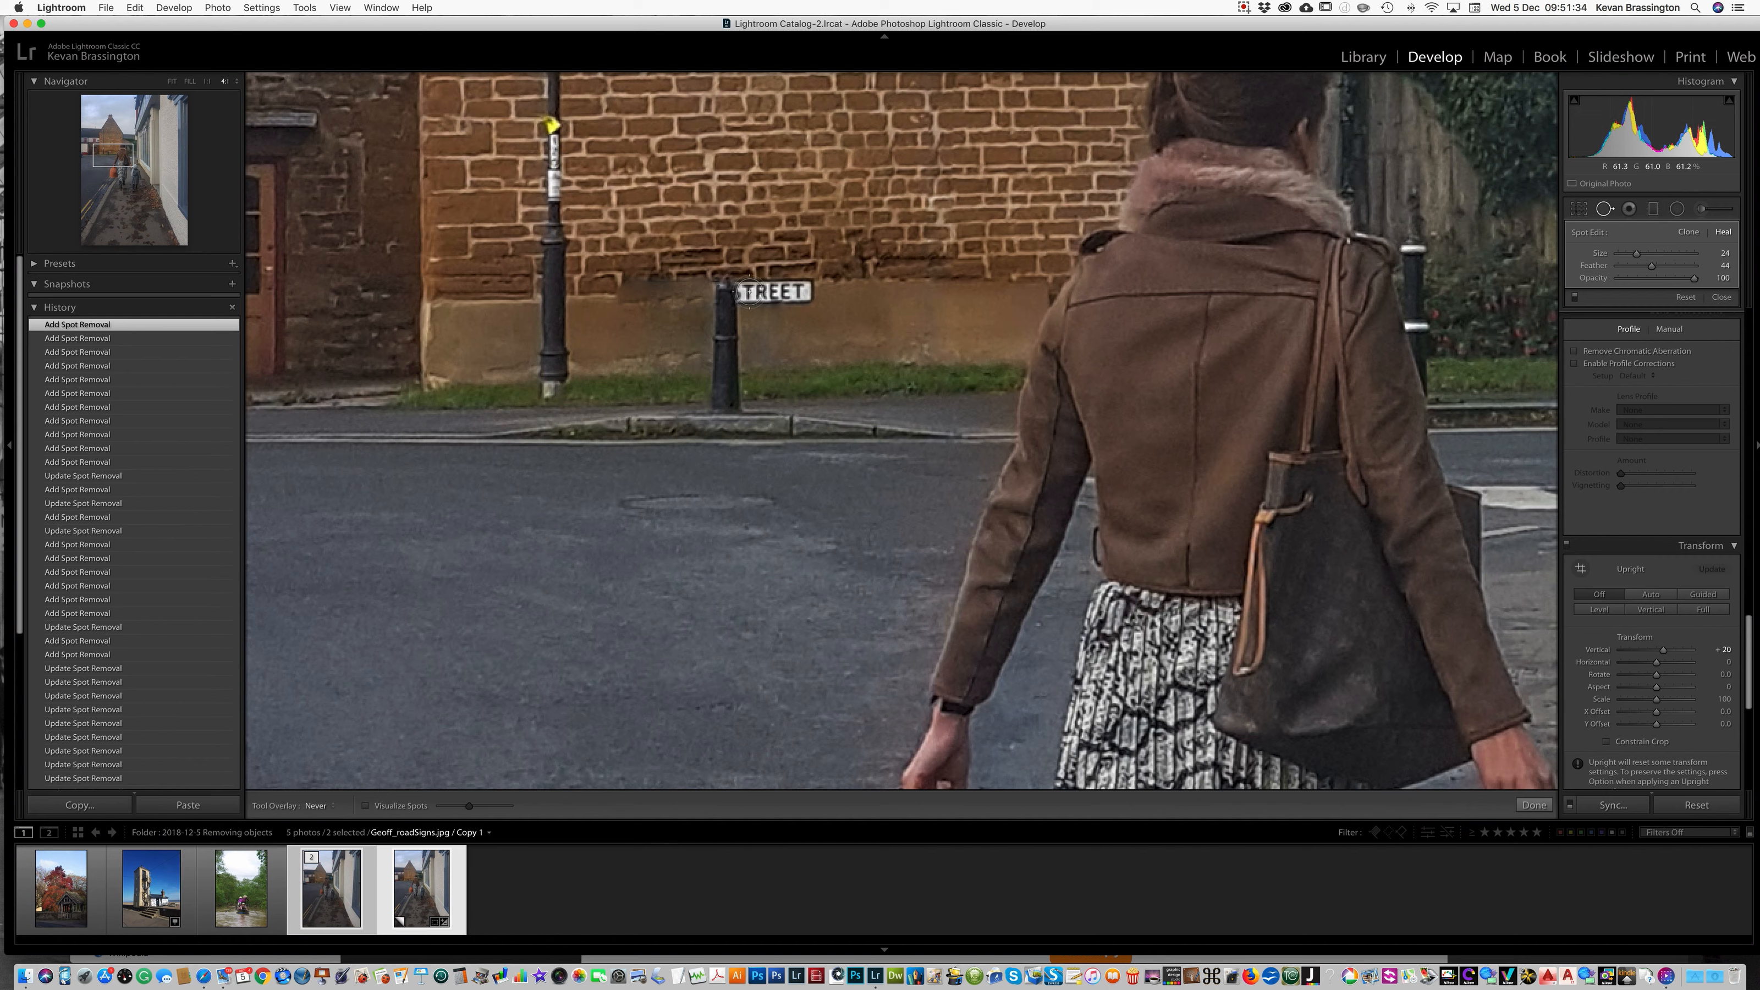
{"action": "left_click_drag", "start_coordinate": [747, 291], "coordinate": [807, 292]}
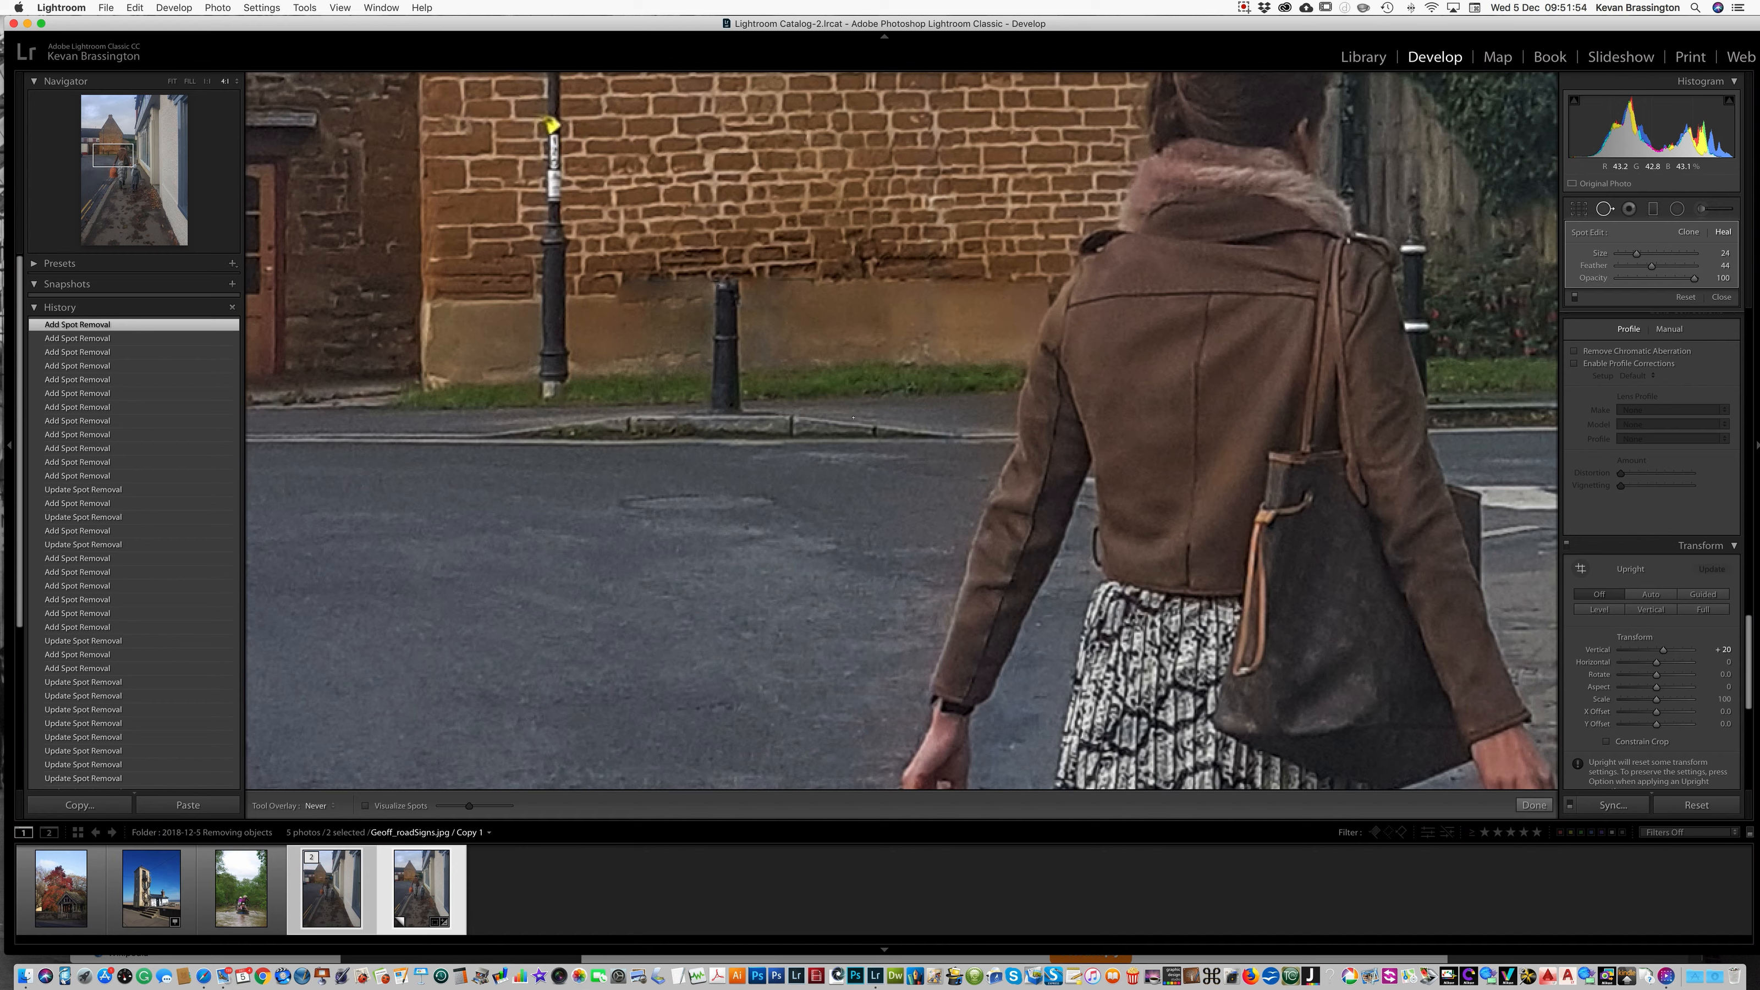
{"action": "left_click", "coordinate": [1604, 208]}
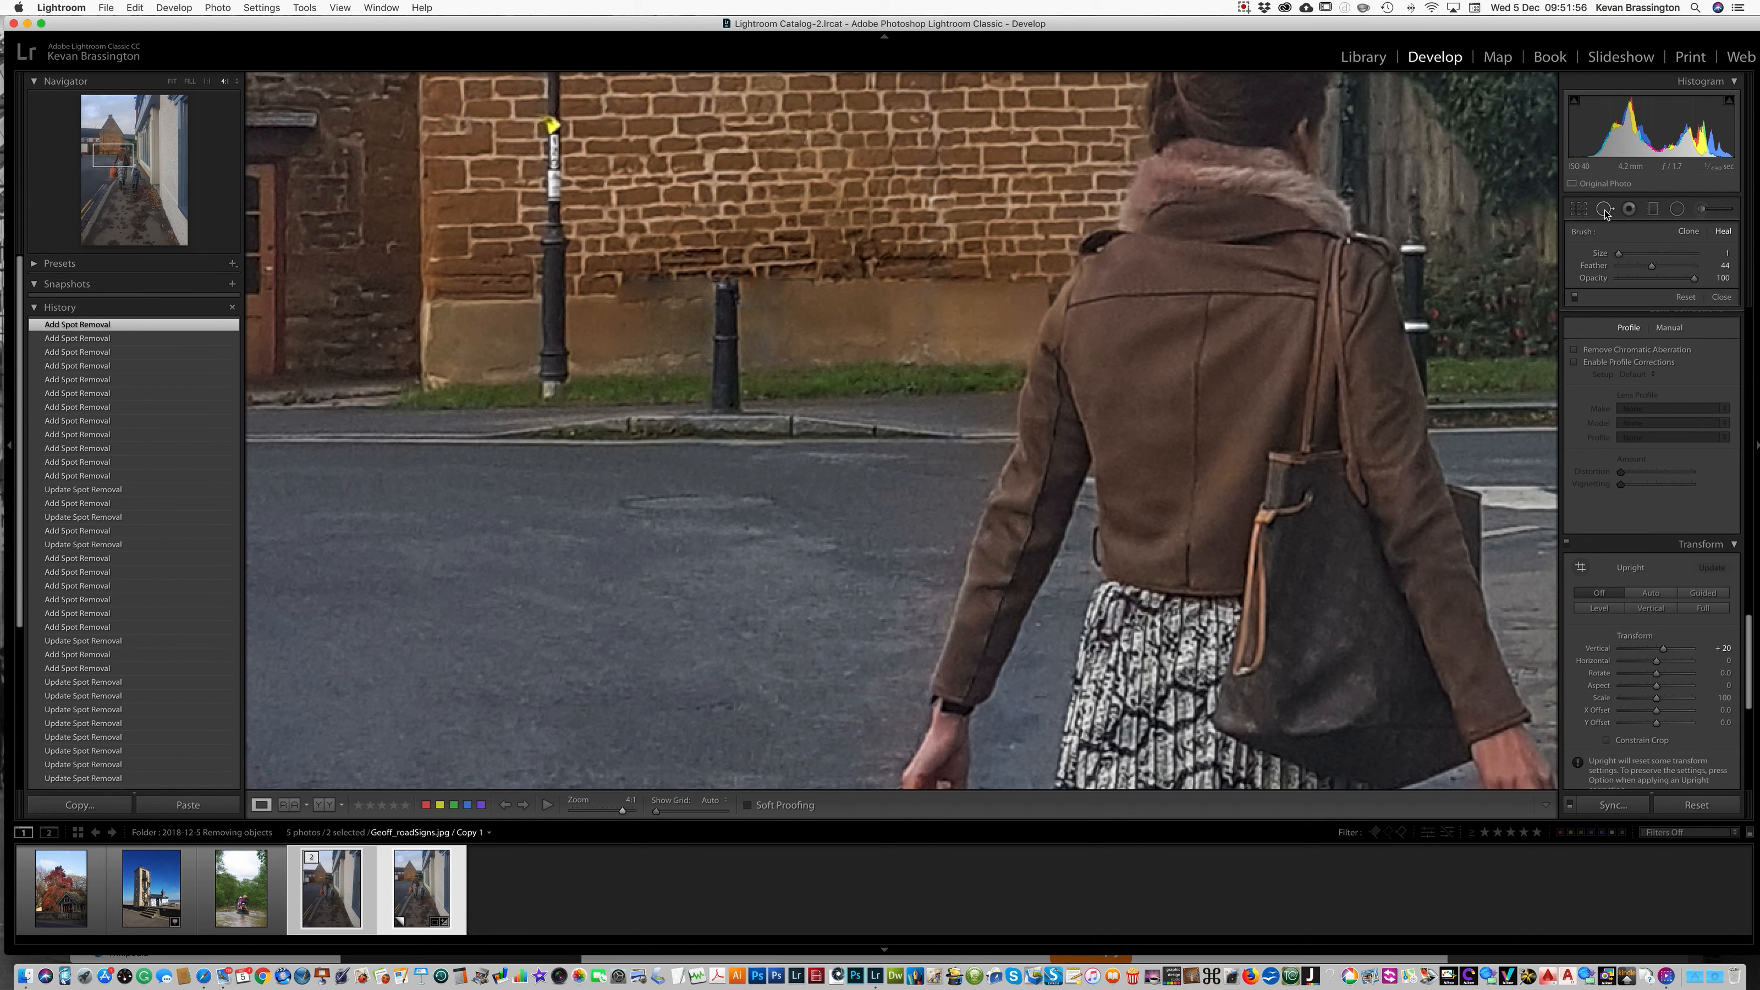
- Compare the fully retouched photo with its before version side by side, both fitted to view
{"action": "left_click", "coordinate": [854, 238]}
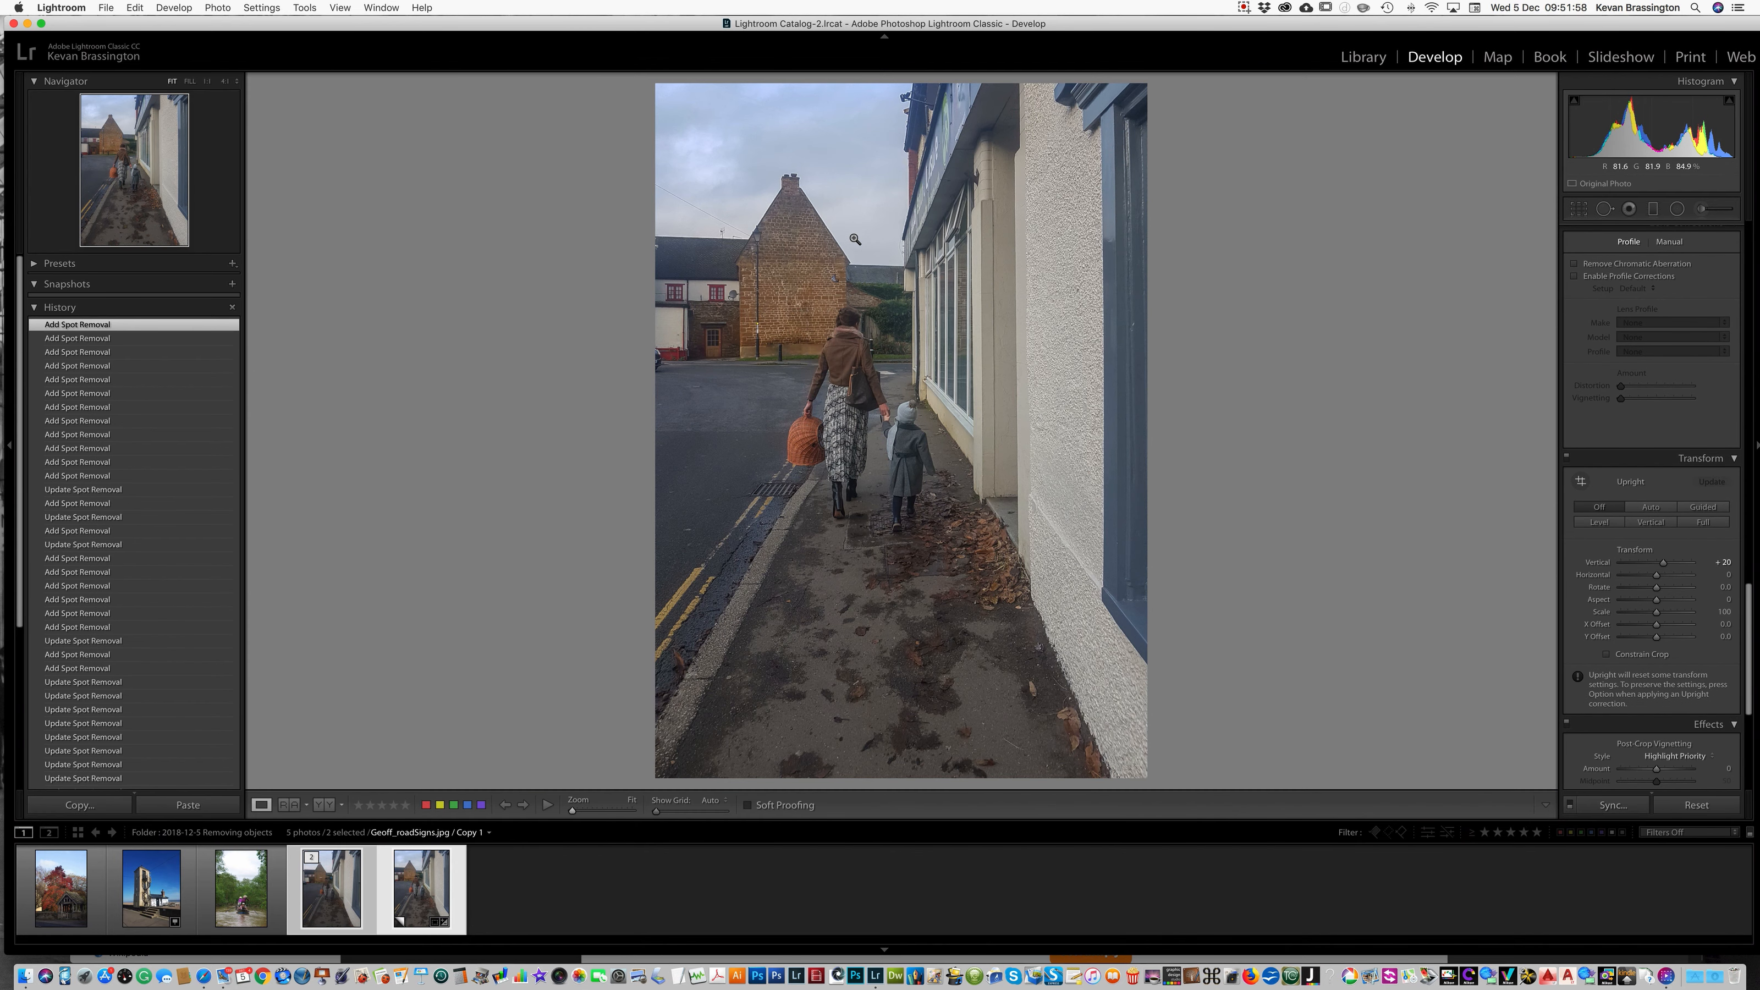
{"action": "left_click", "coordinate": [322, 805]}
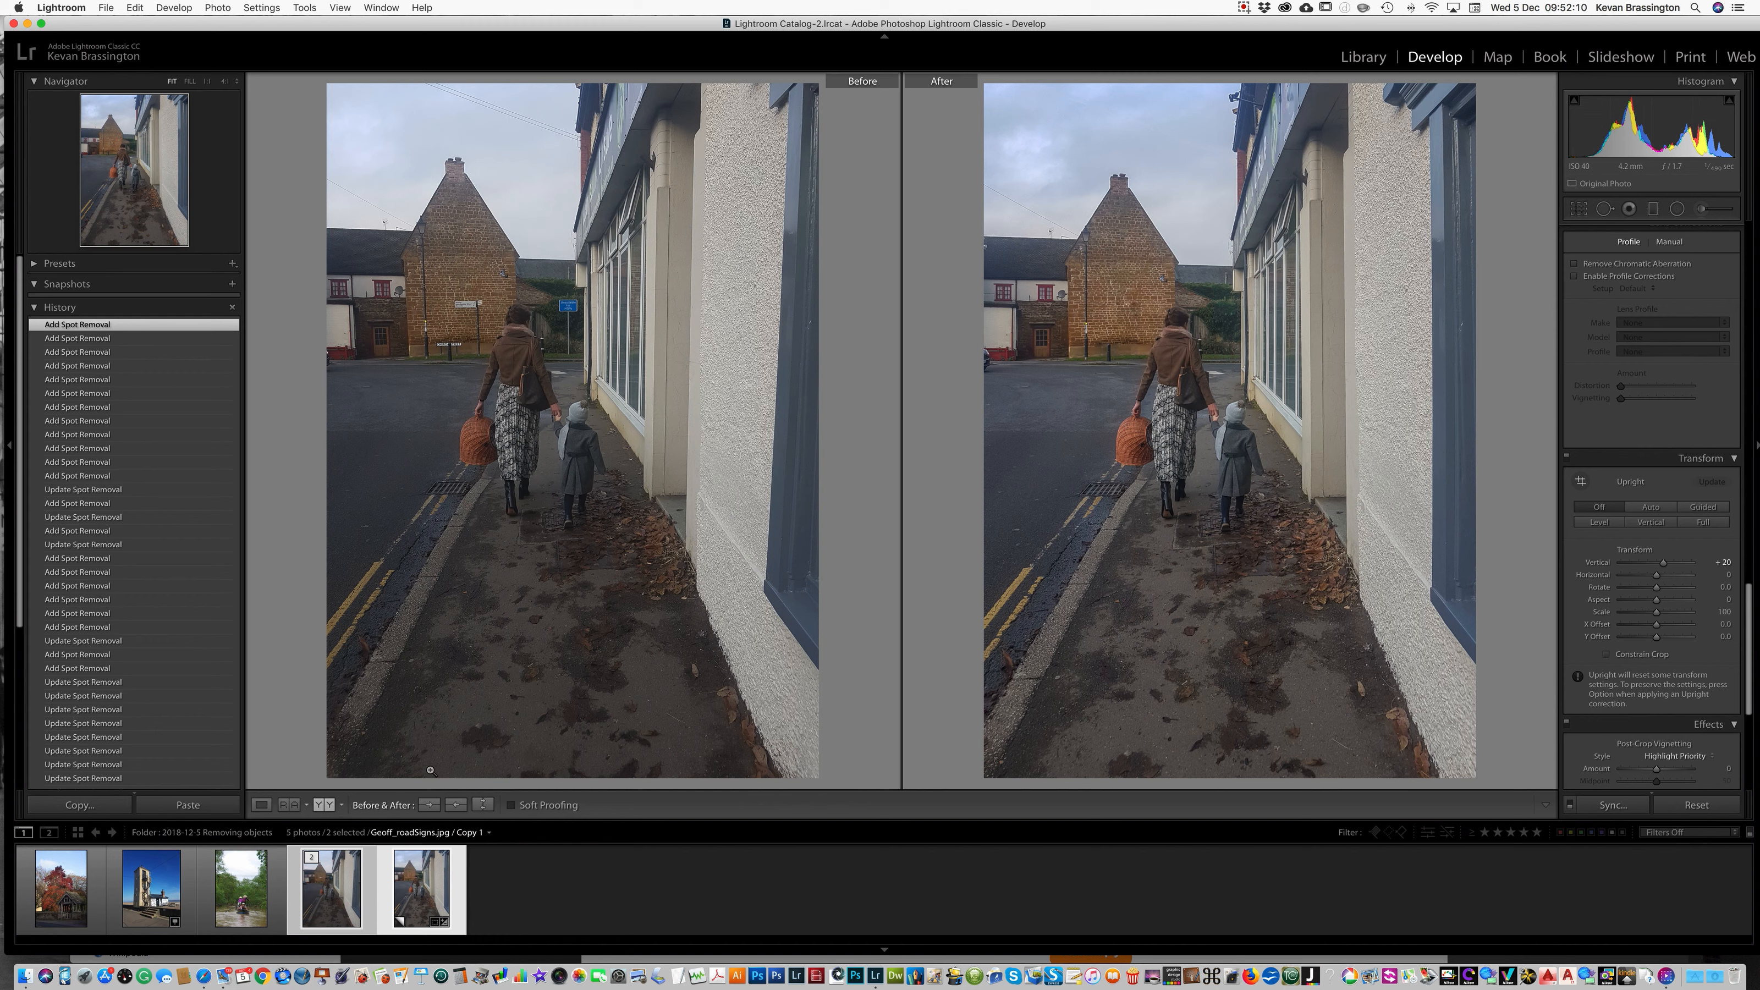
{"action": "left_click", "coordinate": [1243, 8]}
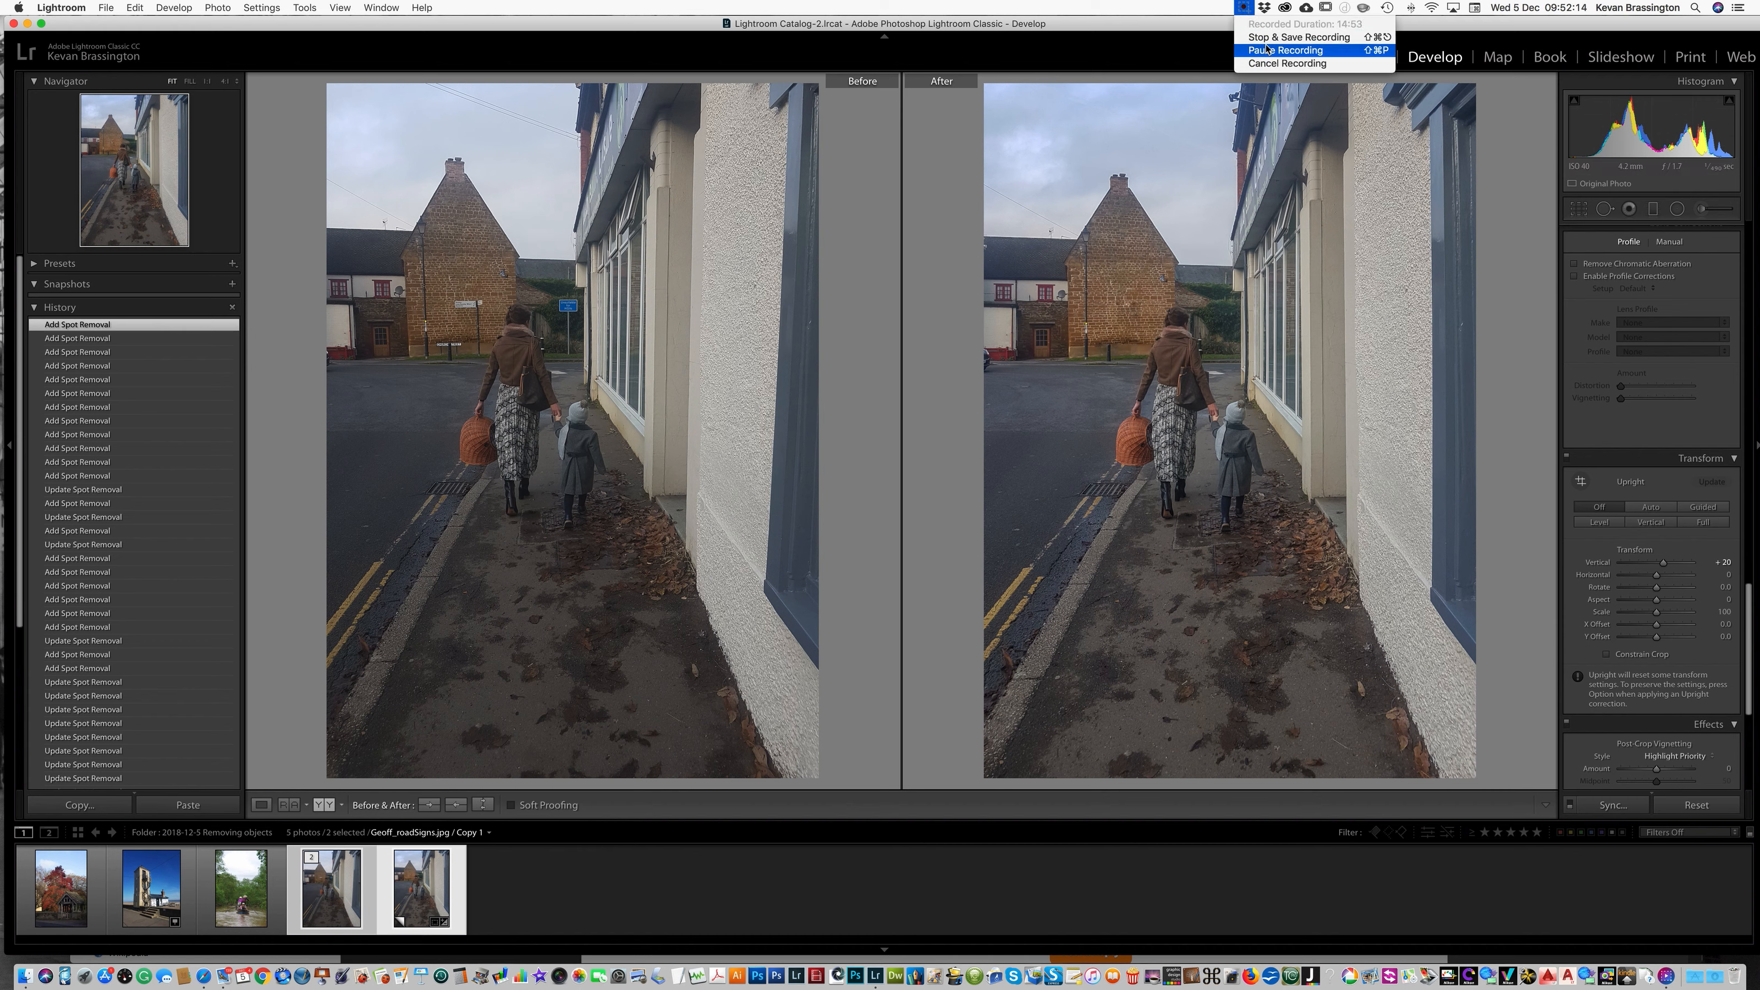